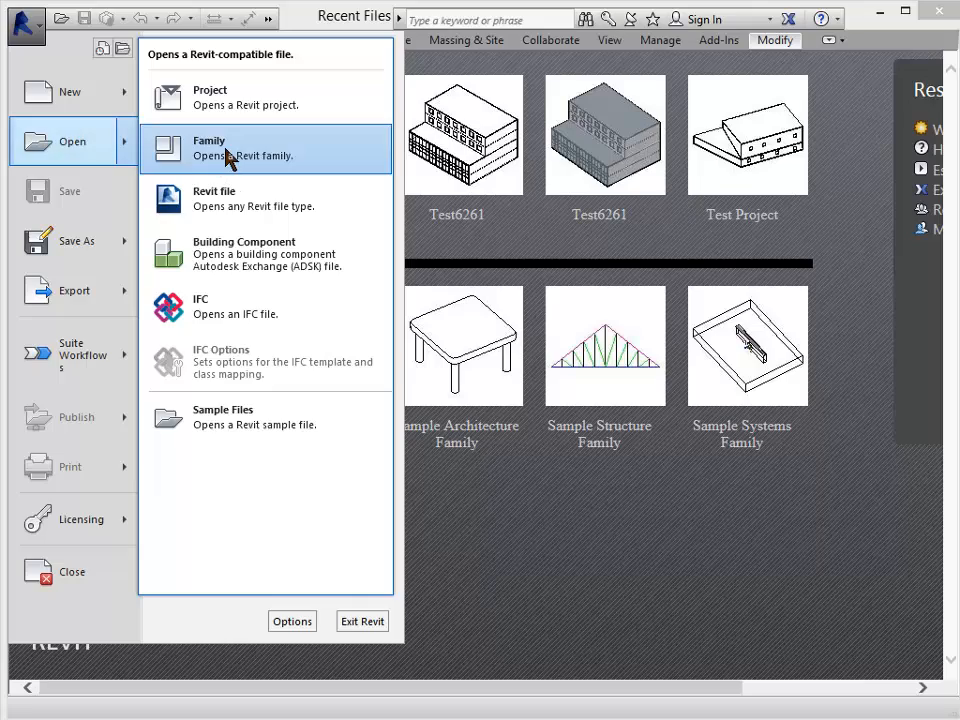
- Open the family file Double Hung with Trim.rfa from the Windows folder of the US Imperial library
{"action": "left_click", "coordinate": [225, 150]}
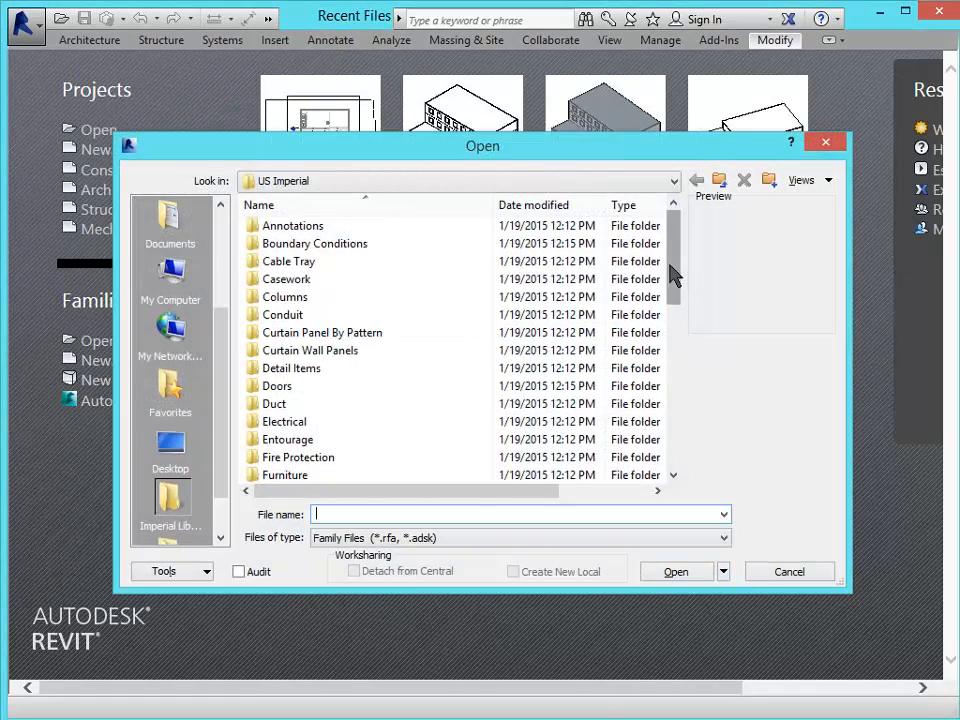
{"action": "left_click_drag", "start_coordinate": [684, 295], "coordinate": [700, 467]}
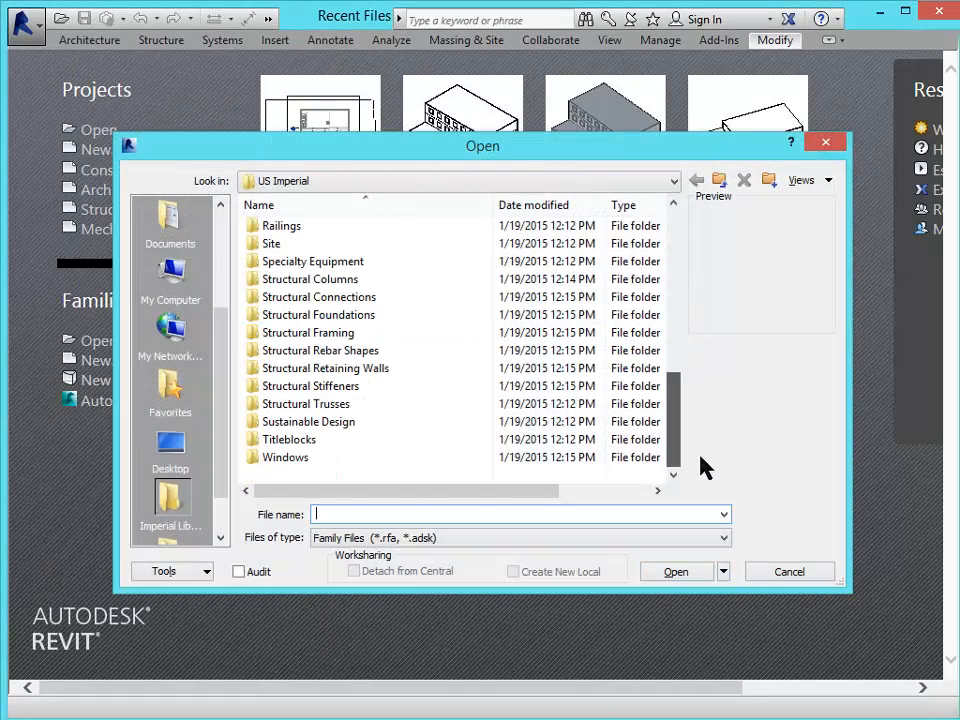
{"action": "double_click", "coordinate": [282, 463]}
{"action": "left_click_drag", "start_coordinate": [377, 494], "coordinate": [311, 506]}
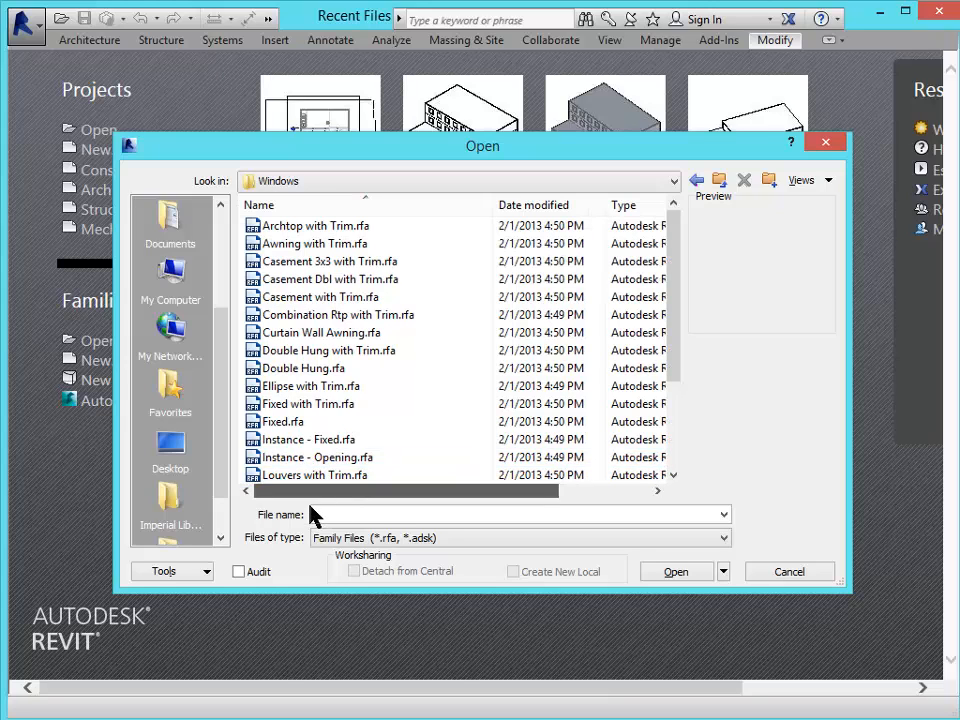
{"action": "left_click", "coordinate": [305, 369]}
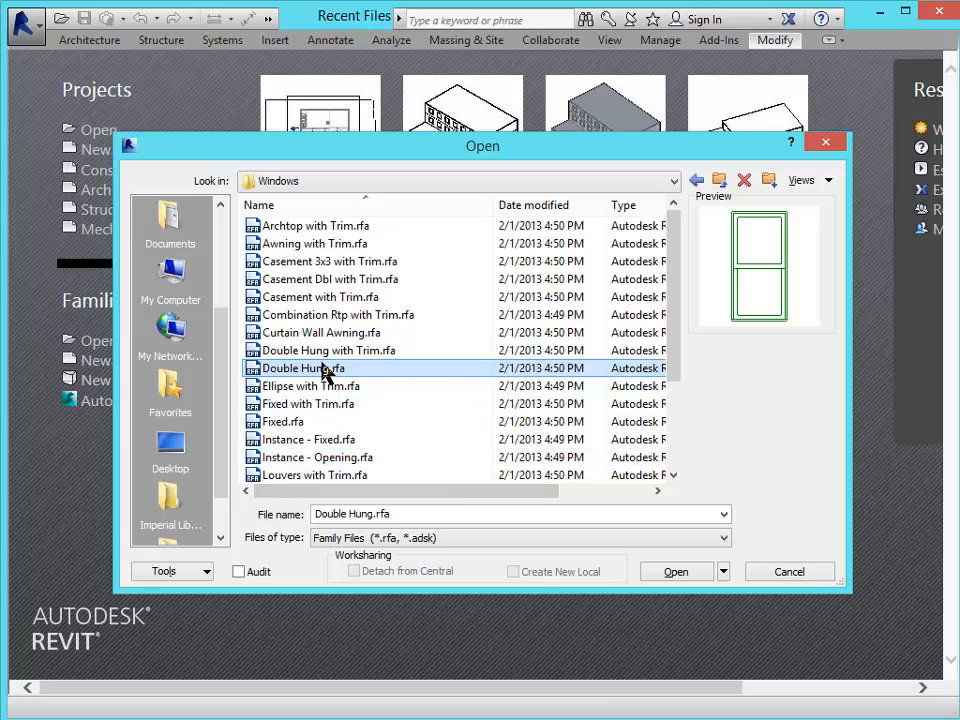
{"action": "left_click", "coordinate": [328, 351]}
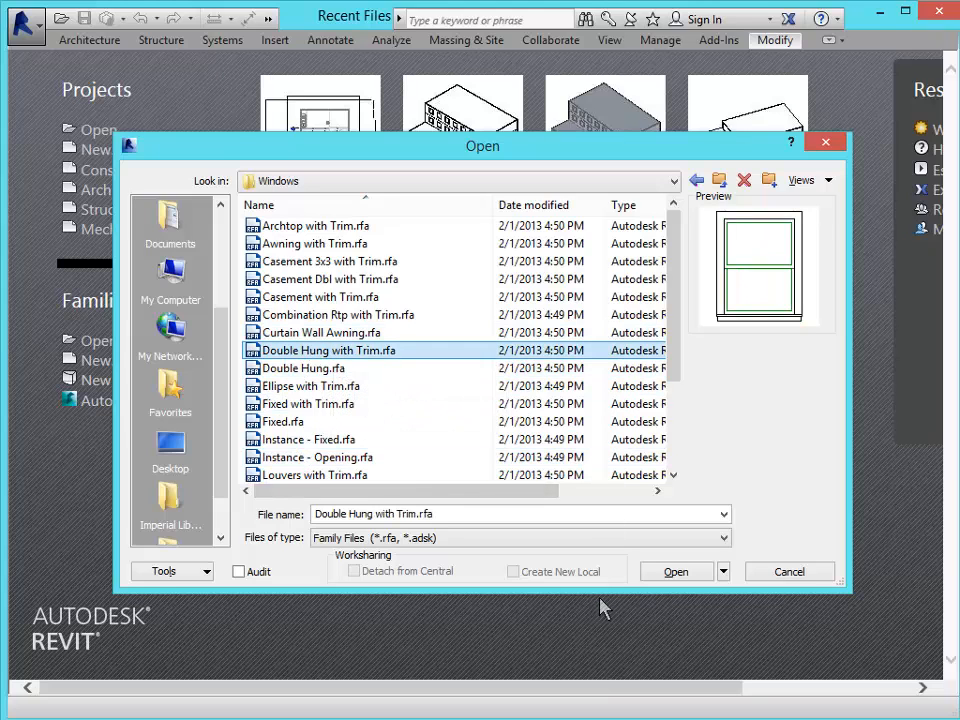
{"action": "left_click", "coordinate": [674, 573]}
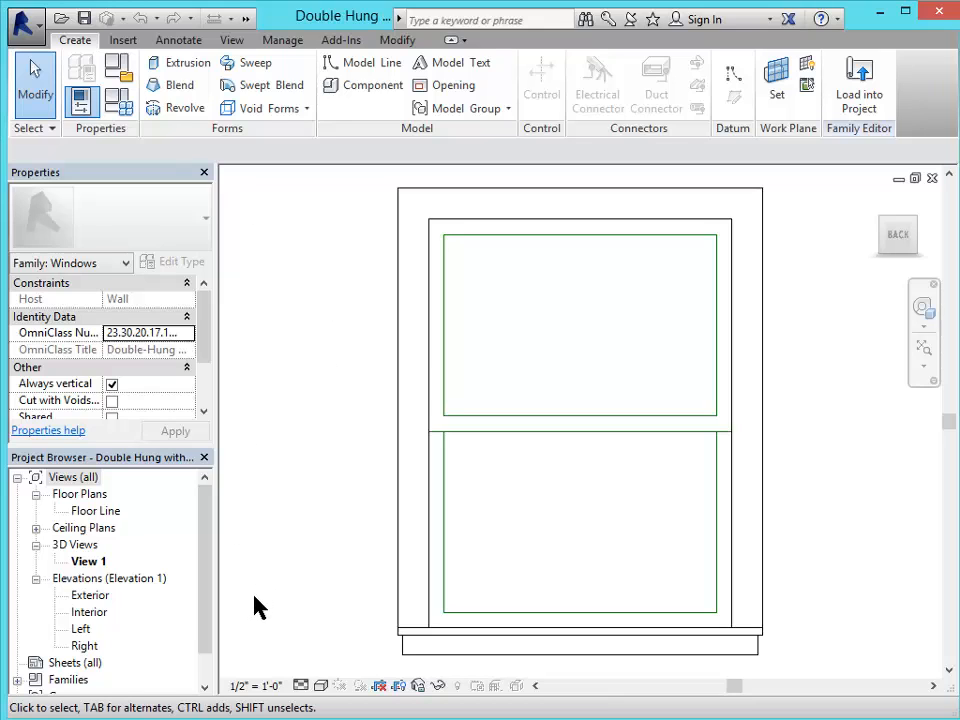
- Open the Exterior elevation and examine the vertical reference planes and trim width dimensions around the window's upper-left corner
{"action": "double_click", "coordinate": [85, 597]}
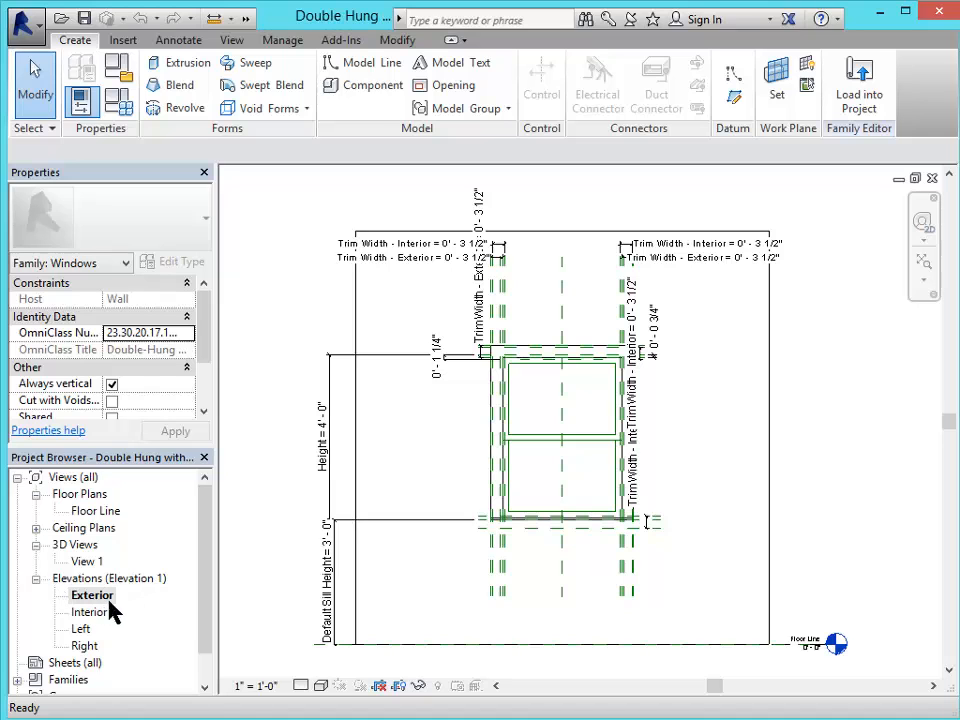
{"action": "scroll", "coordinate": [533, 476], "scroll_direction": "up", "scroll_amount": 2}
{"action": "scroll", "coordinate": [533, 476], "scroll_direction": "up", "scroll_amount": 1}
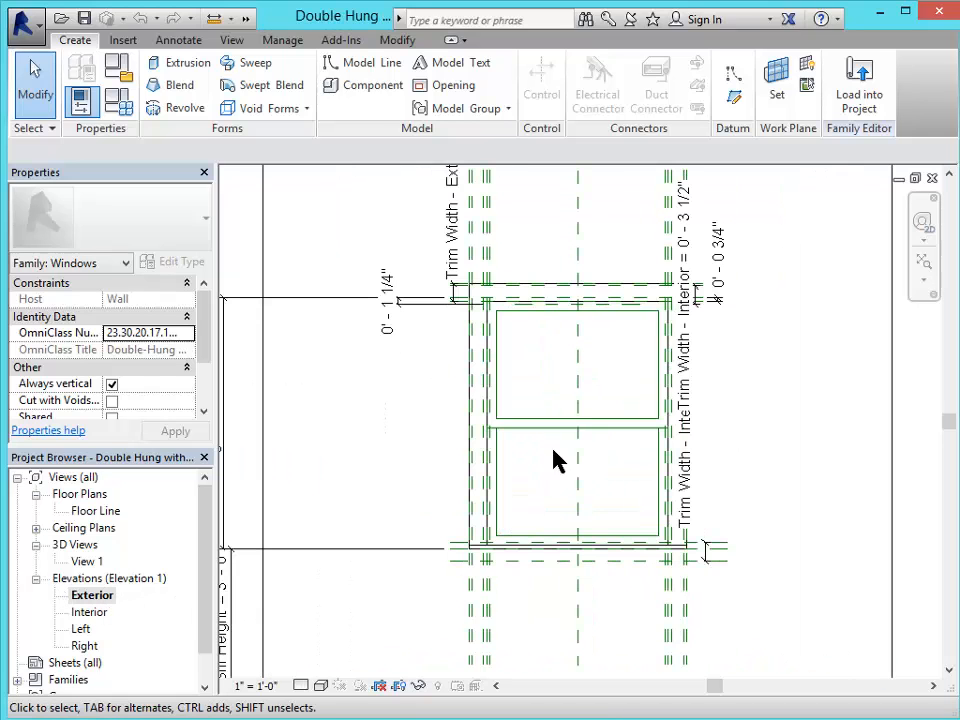
{"action": "scroll", "coordinate": [520, 258], "scroll_direction": "up", "scroll_amount": 2}
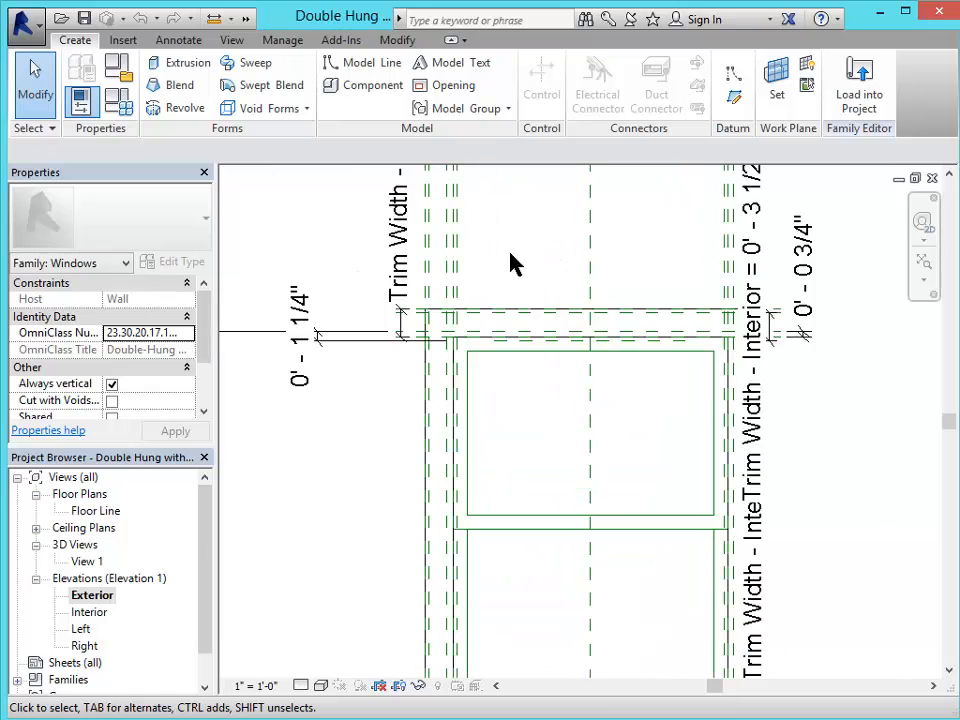
{"action": "scroll", "coordinate": [460, 295], "scroll_direction": "down", "scroll_amount": 1}
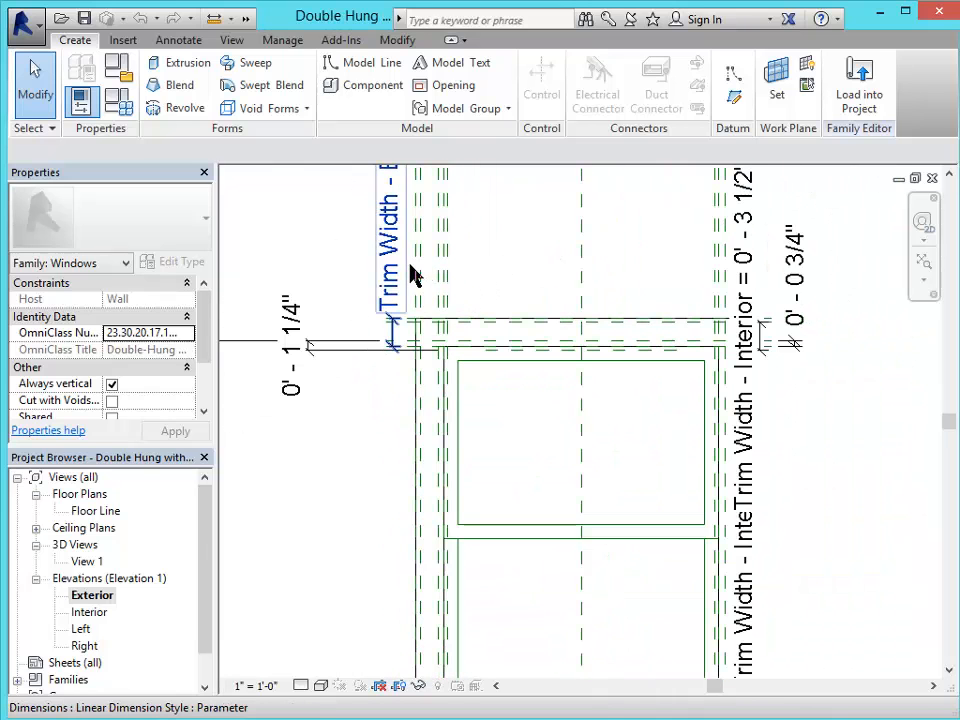
{"action": "scroll", "coordinate": [416, 276], "scroll_direction": "up", "scroll_amount": 3}
{"action": "left_click", "coordinate": [422, 290]}
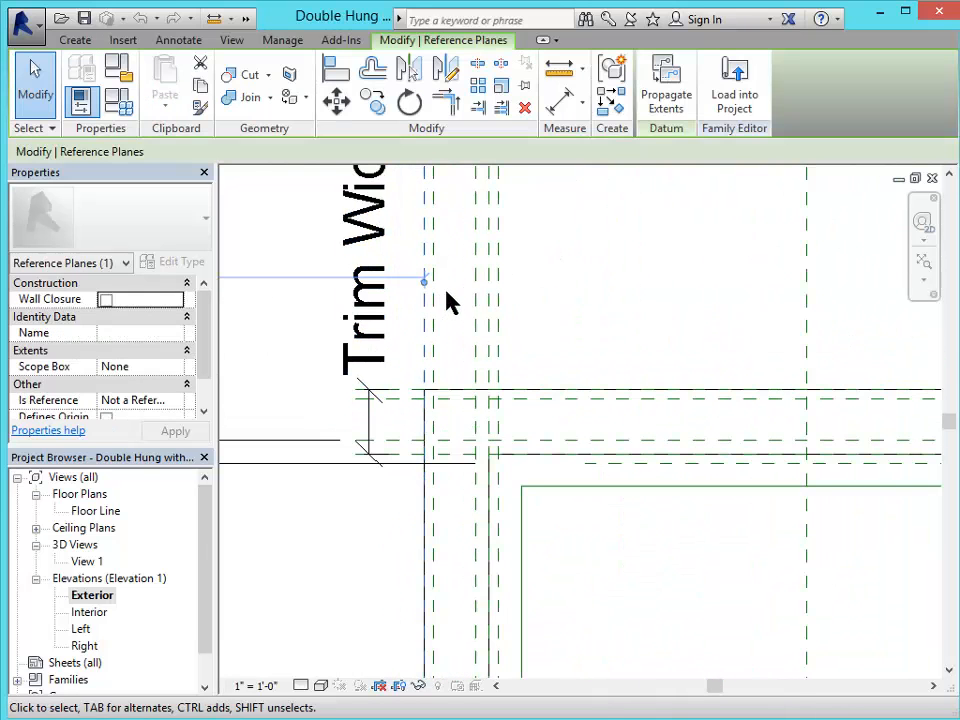
{"action": "left_click", "coordinate": [475, 310]}
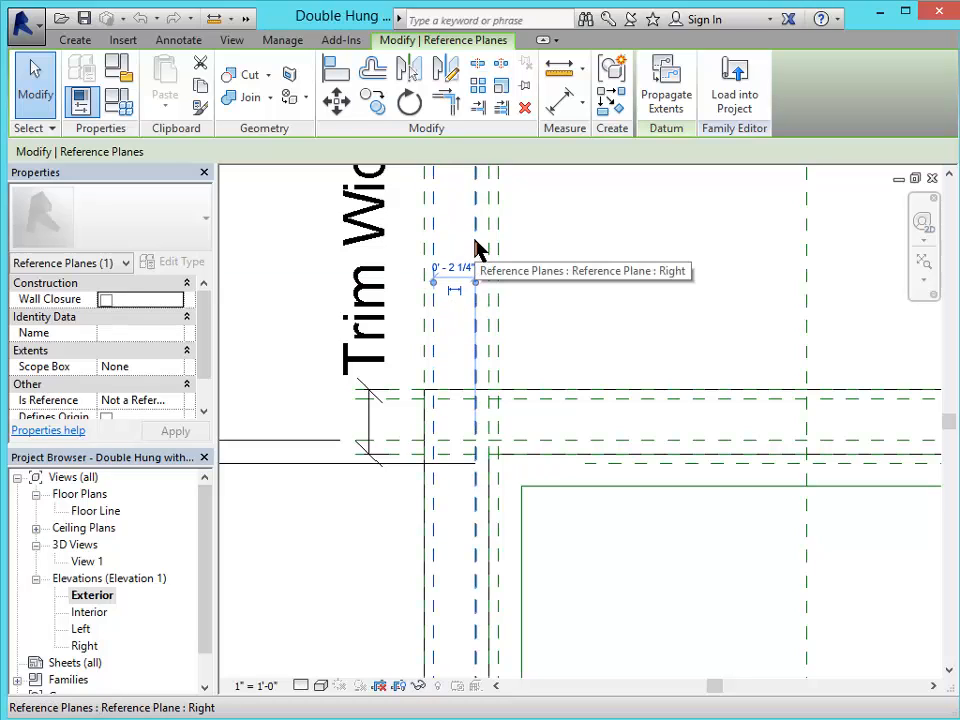
{"action": "left_click_drag", "start_coordinate": [475, 245], "coordinate": [493, 242]}
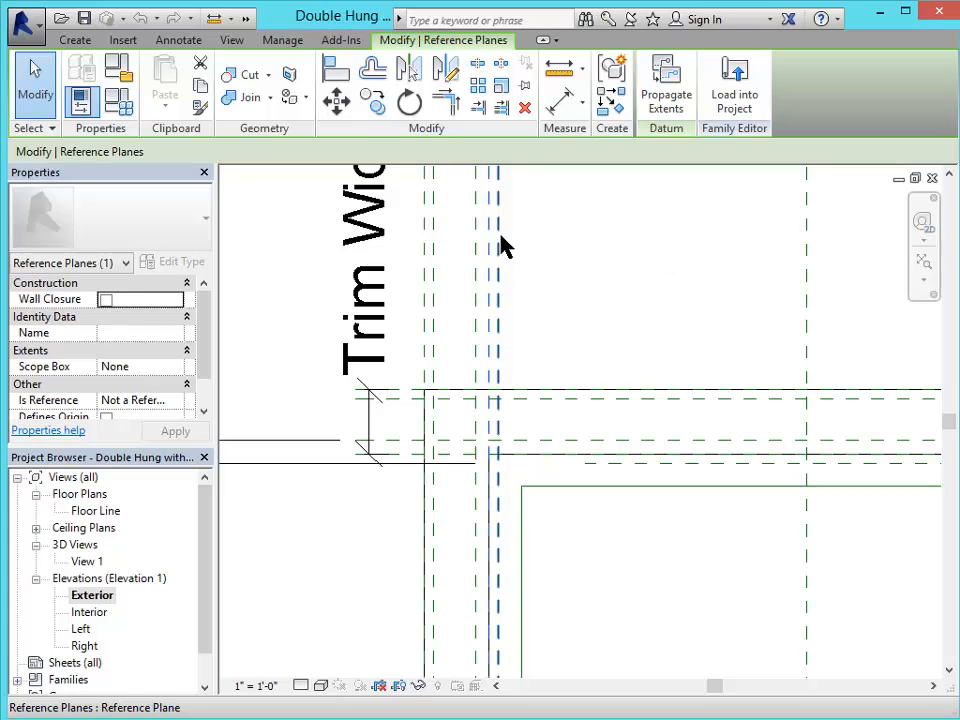
{"action": "scroll", "coordinate": [530, 290], "scroll_direction": "down", "scroll_amount": 8}
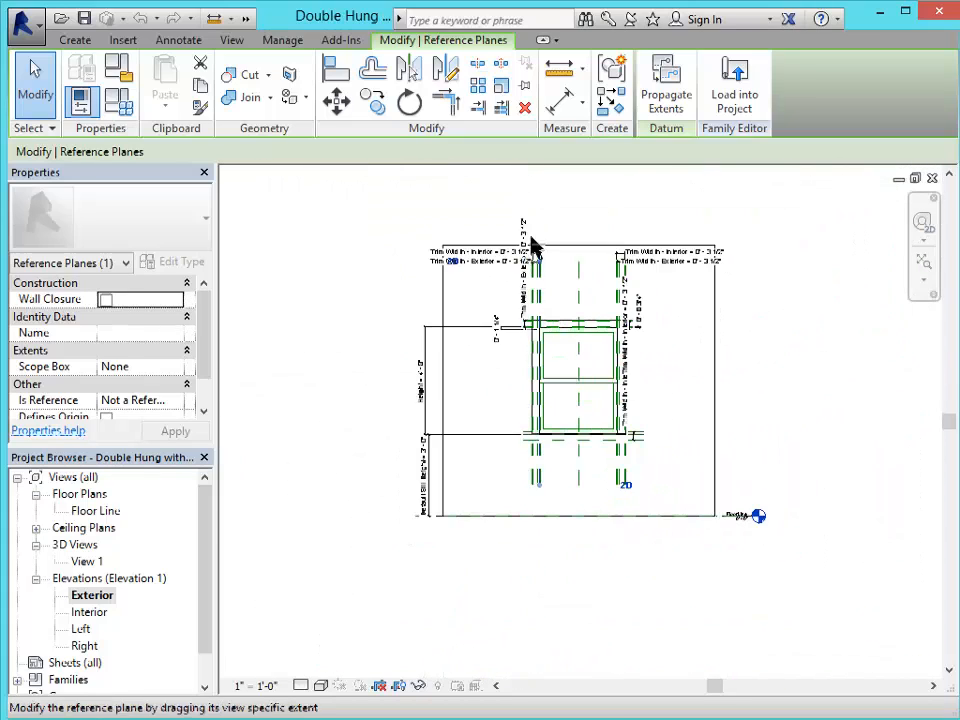
{"action": "scroll", "coordinate": [533, 245], "scroll_direction": "up", "scroll_amount": 5}
{"action": "left_click", "coordinate": [378, 453]}
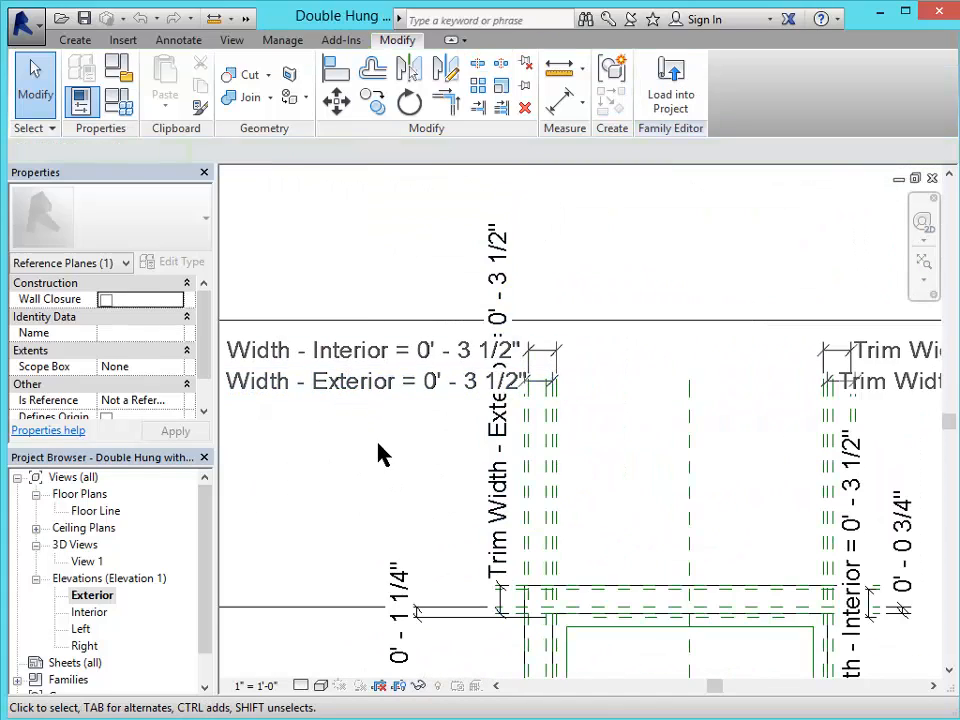
{"action": "scroll", "coordinate": [591, 444], "scroll_direction": "down", "scroll_amount": 4}
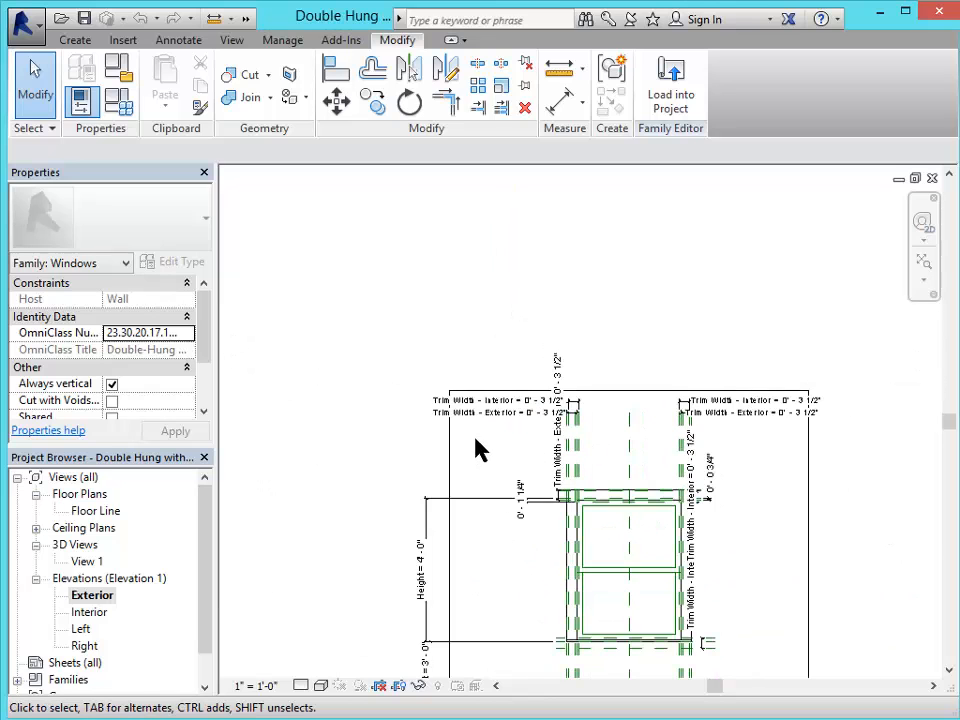
{"action": "scroll", "coordinate": [478, 450], "scroll_direction": "up", "scroll_amount": 4}
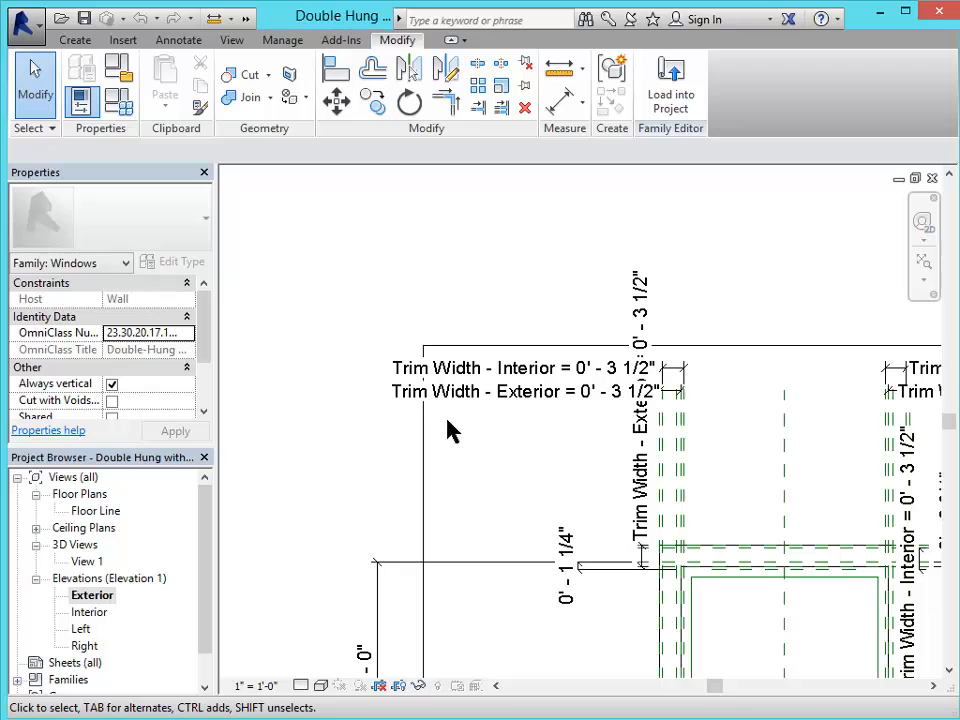
- Examine the Floor Line level and the Default Sill Height and Height dimensions in the Exterior elevation
{"action": "scroll", "coordinate": [448, 430], "scroll_direction": "down", "scroll_amount": 5}
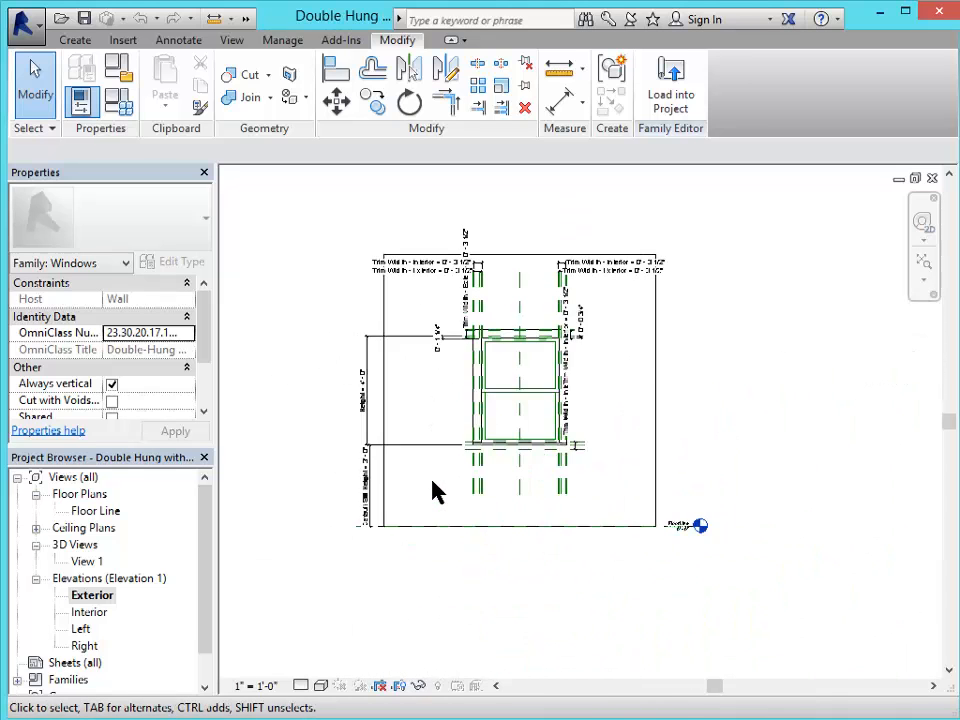
{"action": "scroll", "coordinate": [432, 490], "scroll_direction": "up", "scroll_amount": 1}
{"action": "left_click", "coordinate": [690, 533]}
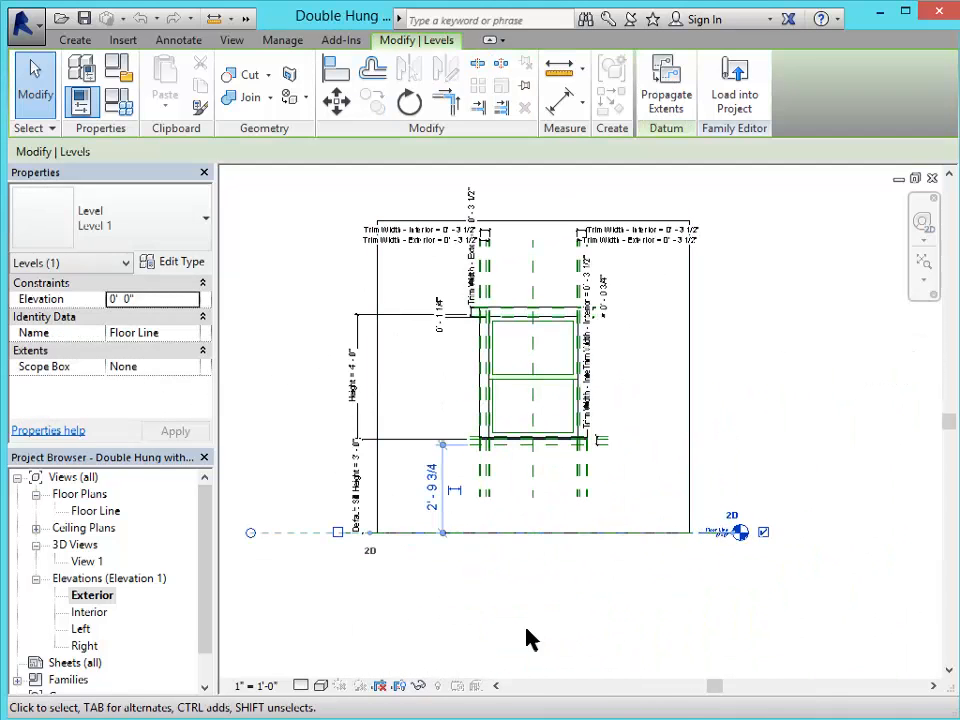
{"action": "left_click", "coordinate": [388, 596]}
{"action": "scroll", "coordinate": [392, 514], "scroll_direction": "up", "scroll_amount": 2}
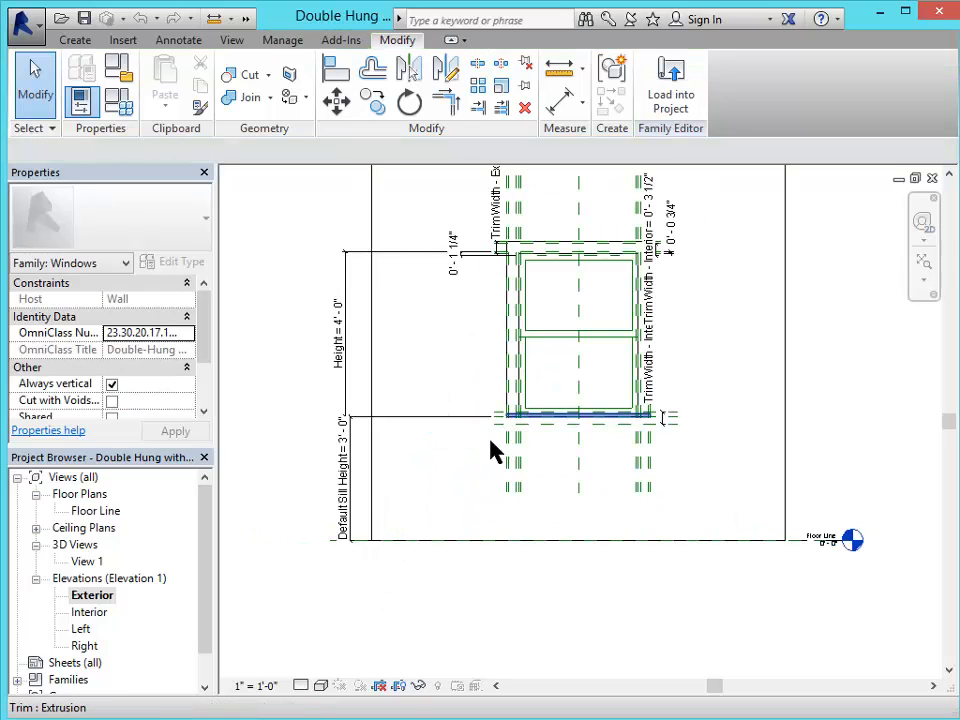
{"action": "left_click", "coordinate": [358, 527]}
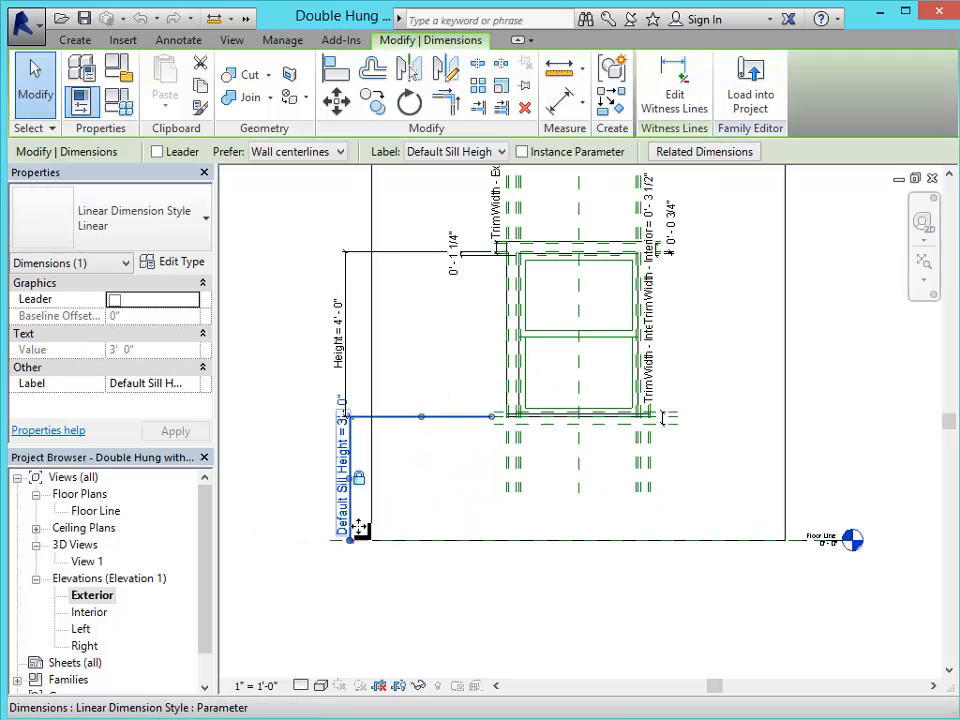
{"action": "left_click", "coordinate": [346, 358]}
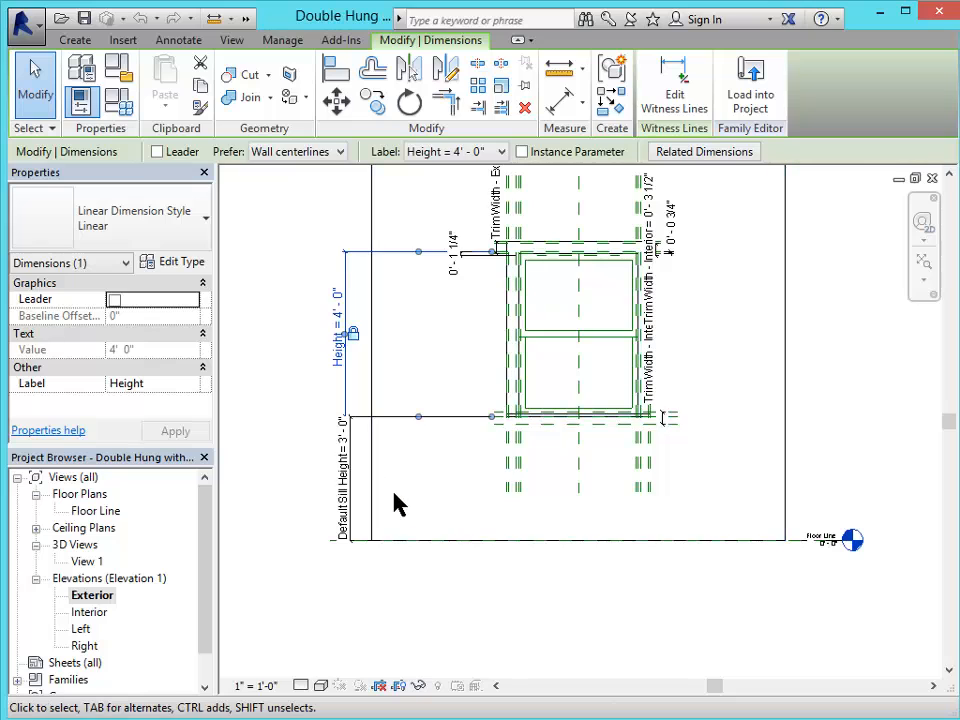
{"action": "scroll", "coordinate": [398, 503], "scroll_direction": "down", "scroll_amount": 1}
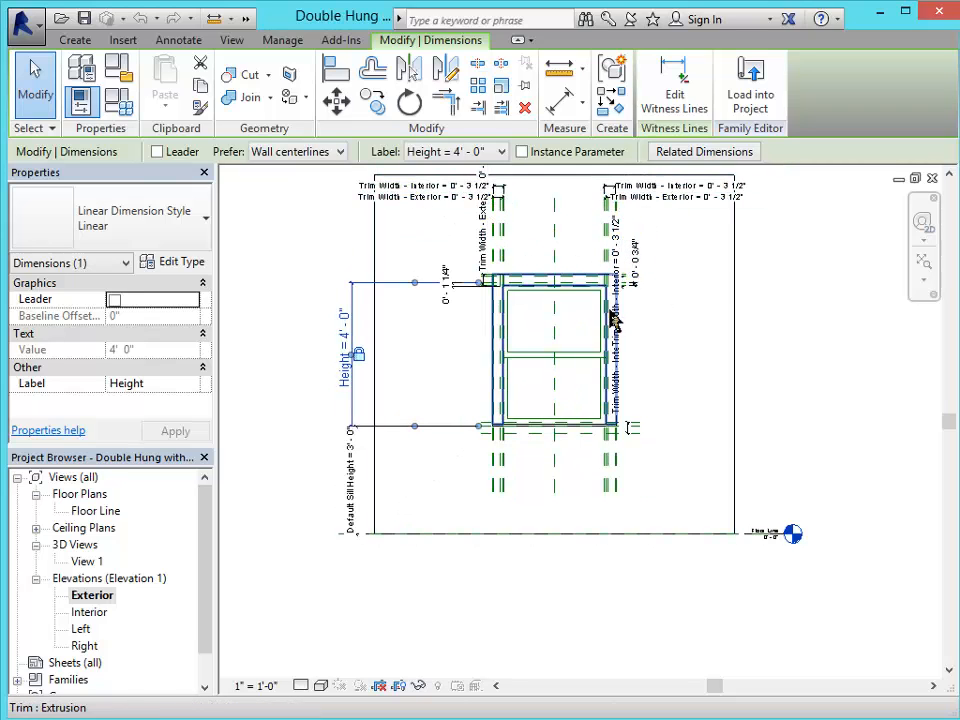
{"action": "scroll", "coordinate": [540, 252], "scroll_direction": "up", "scroll_amount": 2}
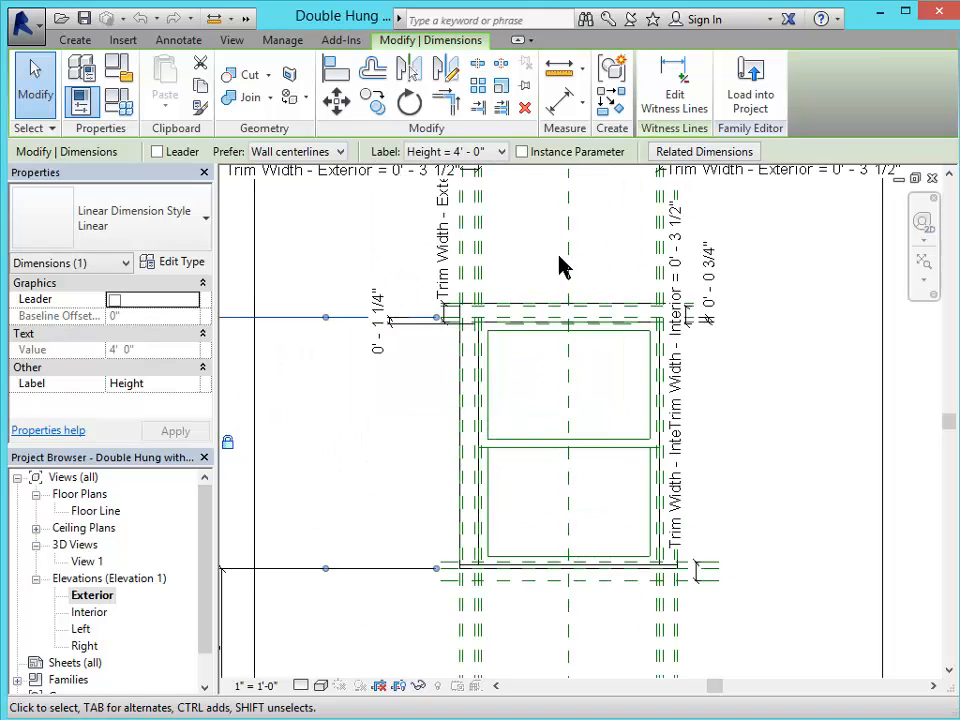
{"action": "scroll", "coordinate": [578, 189], "scroll_direction": "down", "scroll_amount": 3}
{"action": "scroll", "coordinate": [578, 189], "scroll_direction": "up", "scroll_amount": 1}
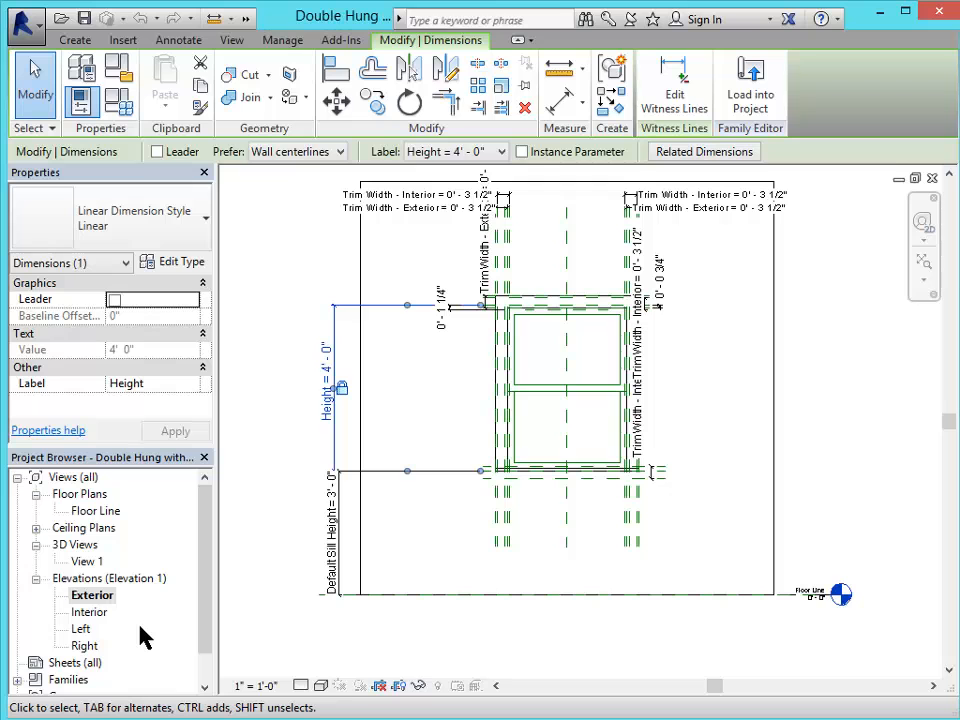
- Open the 3D view View 1, orbit to an angled view and inspect the window's trim and sash extrusions individually
{"action": "double_click", "coordinate": [85, 563]}
{"action": "middle_click_drag", "start_coordinate": [745, 525], "coordinate": [686, 551], "text": "shift"}
{"action": "scroll", "coordinate": [653, 548], "scroll_direction": "down", "scroll_amount": 2}
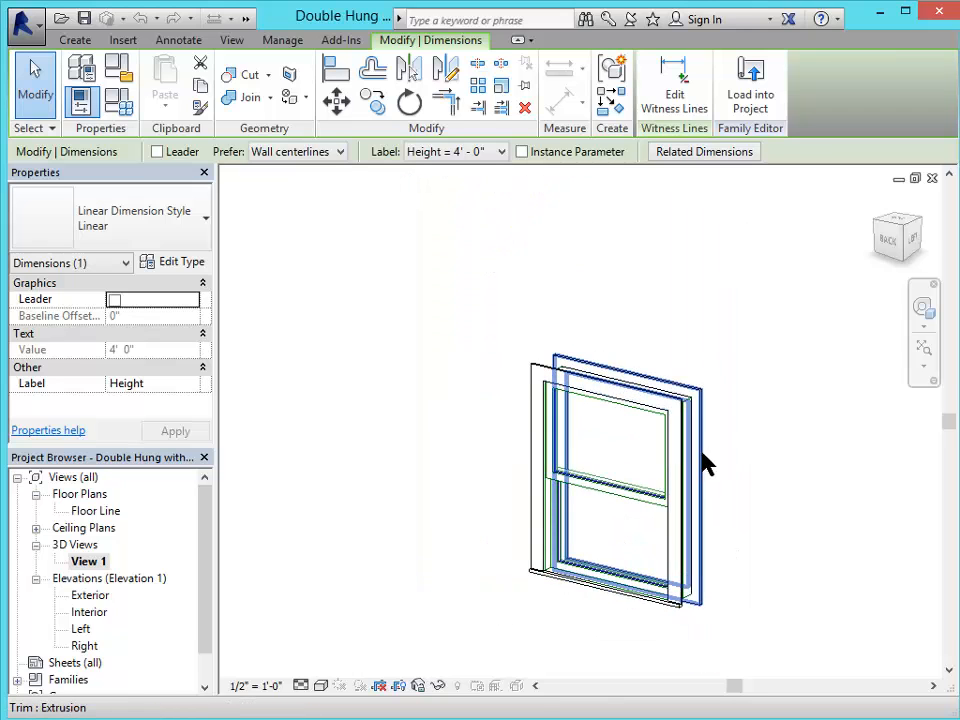
{"action": "scroll", "coordinate": [701, 452], "scroll_direction": "up", "scroll_amount": 1}
{"action": "left_click", "coordinate": [480, 354]}
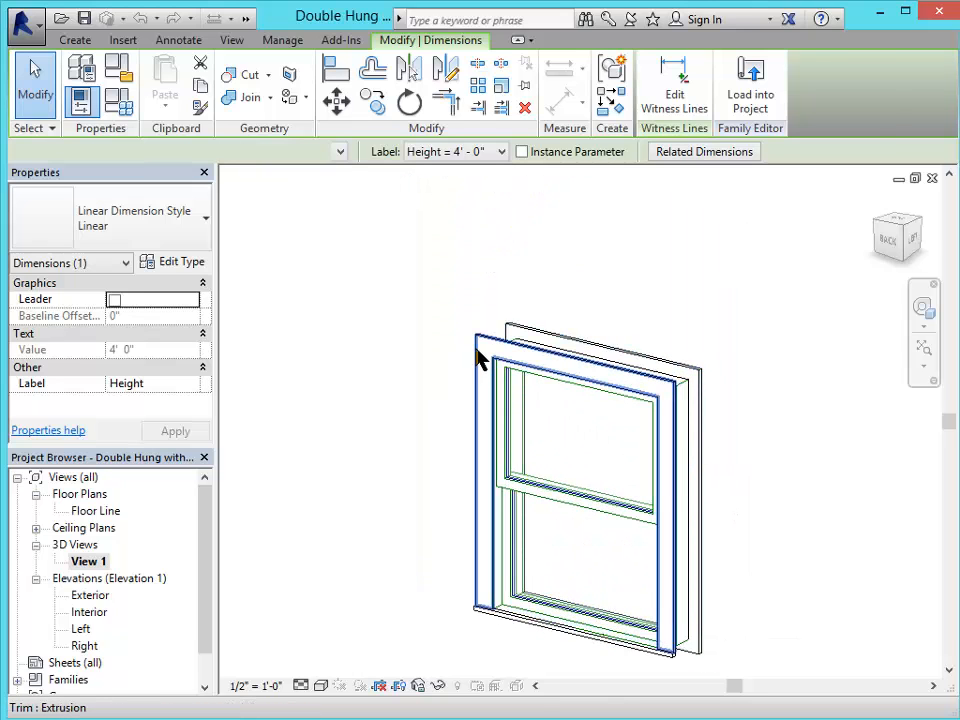
{"action": "left_click", "coordinate": [600, 355]}
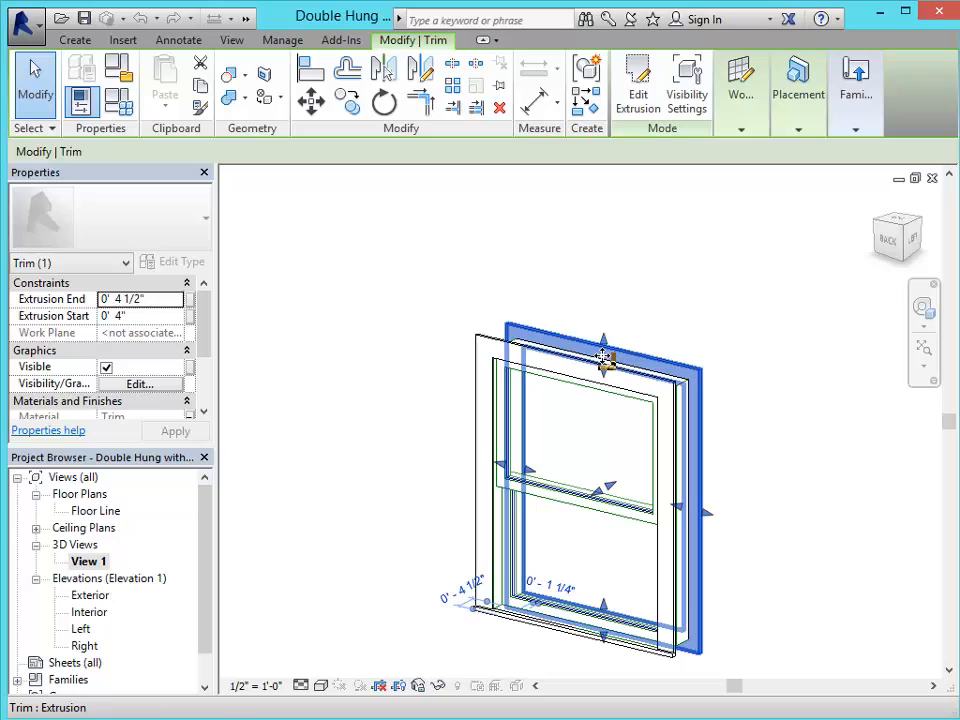
{"action": "left_click", "coordinate": [529, 502]}
{"action": "left_click", "coordinate": [617, 579]}
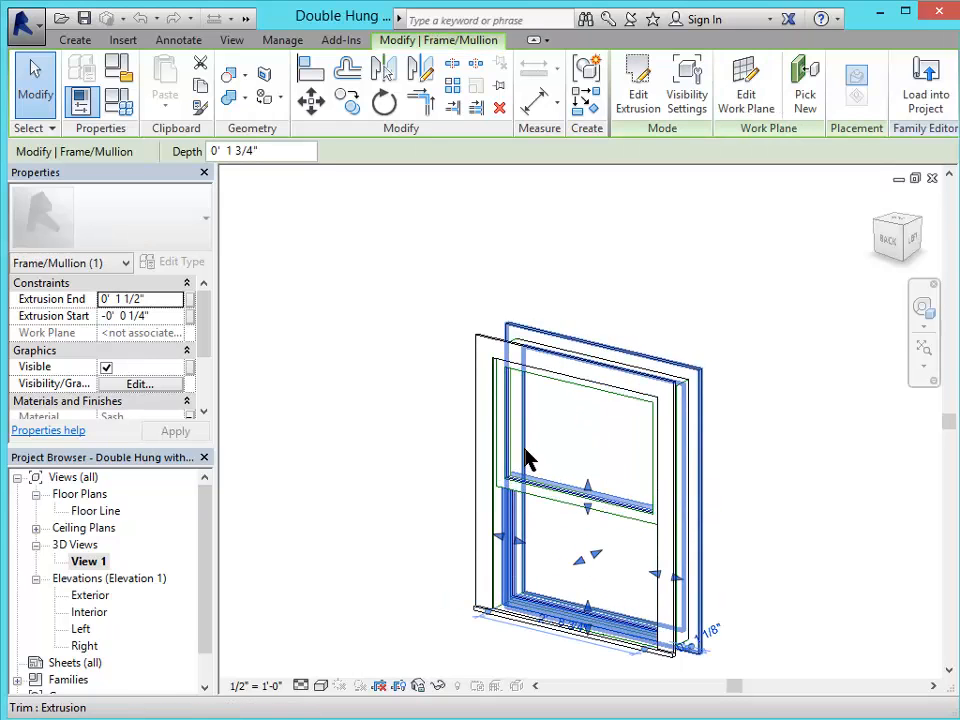
{"action": "left_click", "coordinate": [389, 518]}
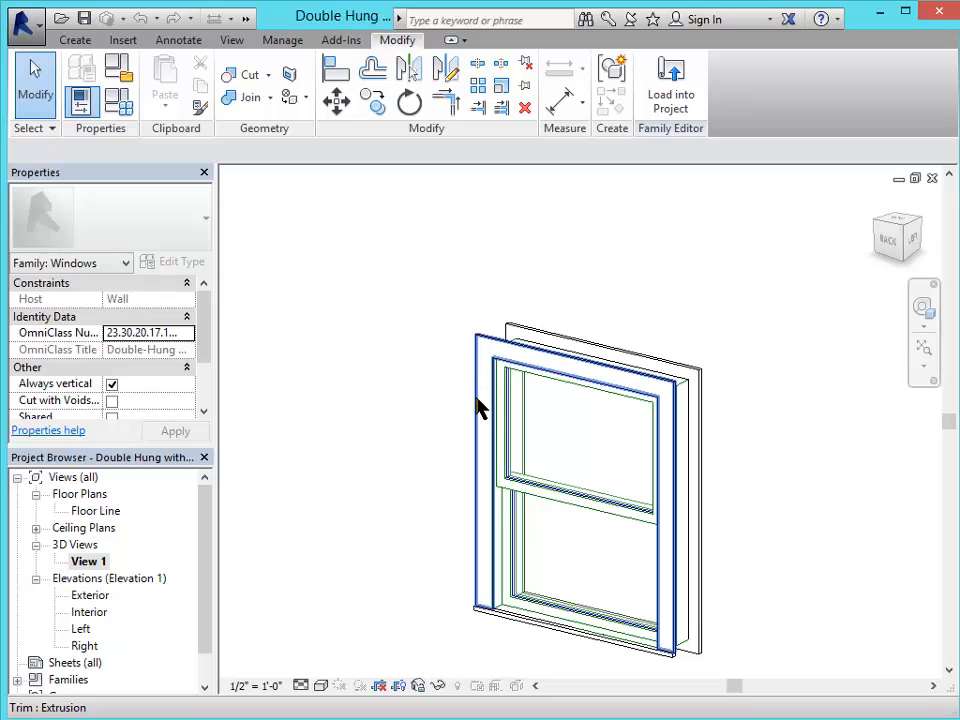
- Open the sketch of the 4 1/4" deep outer Frame/Mullion extrusion for editing and orbit to view its profile
{"action": "scroll", "coordinate": [478, 405], "scroll_direction": "up", "scroll_amount": 2}
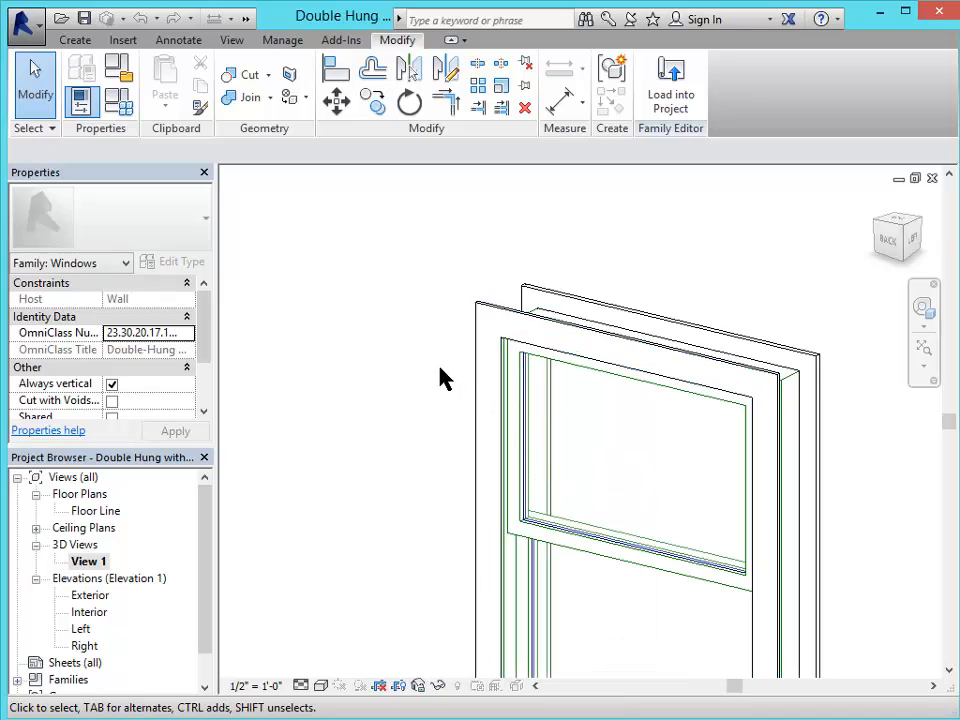
{"action": "scroll", "coordinate": [389, 418], "scroll_direction": "down", "scroll_amount": 3}
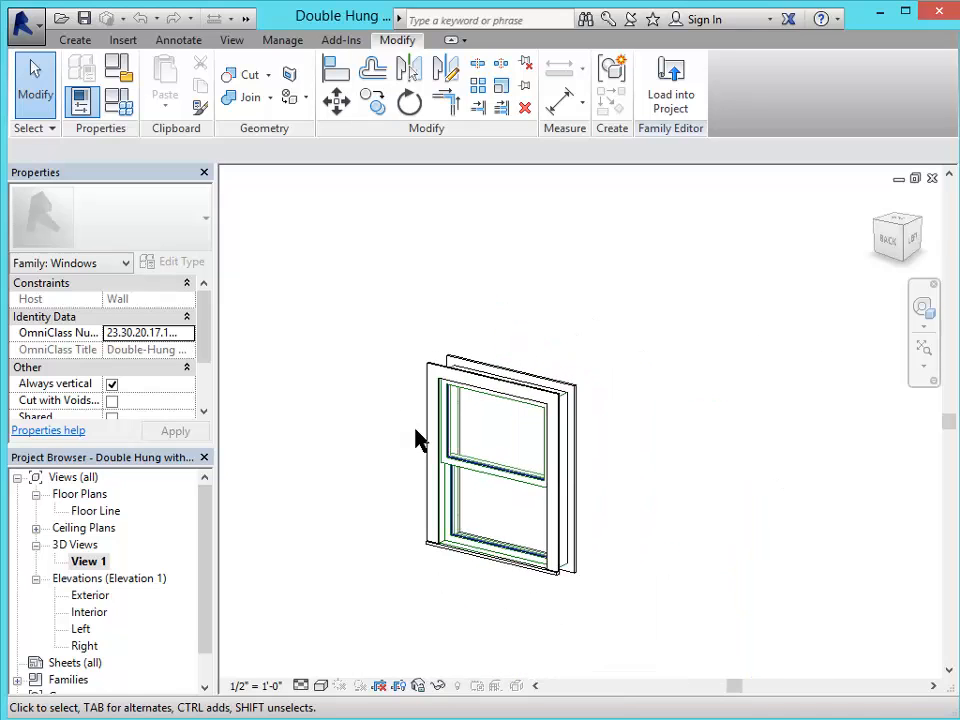
{"action": "scroll", "coordinate": [525, 516], "scroll_direction": "up", "scroll_amount": 2}
{"action": "middle_click_drag", "start_coordinate": [433, 517], "coordinate": [508, 360], "text": "shift"}
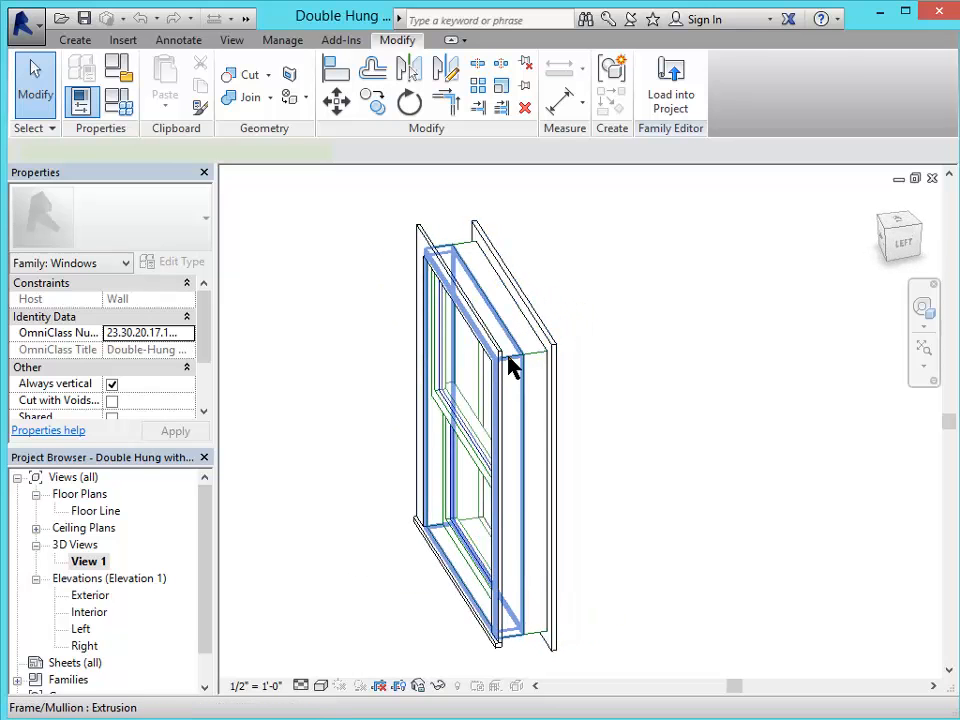
{"action": "left_click", "coordinate": [508, 366]}
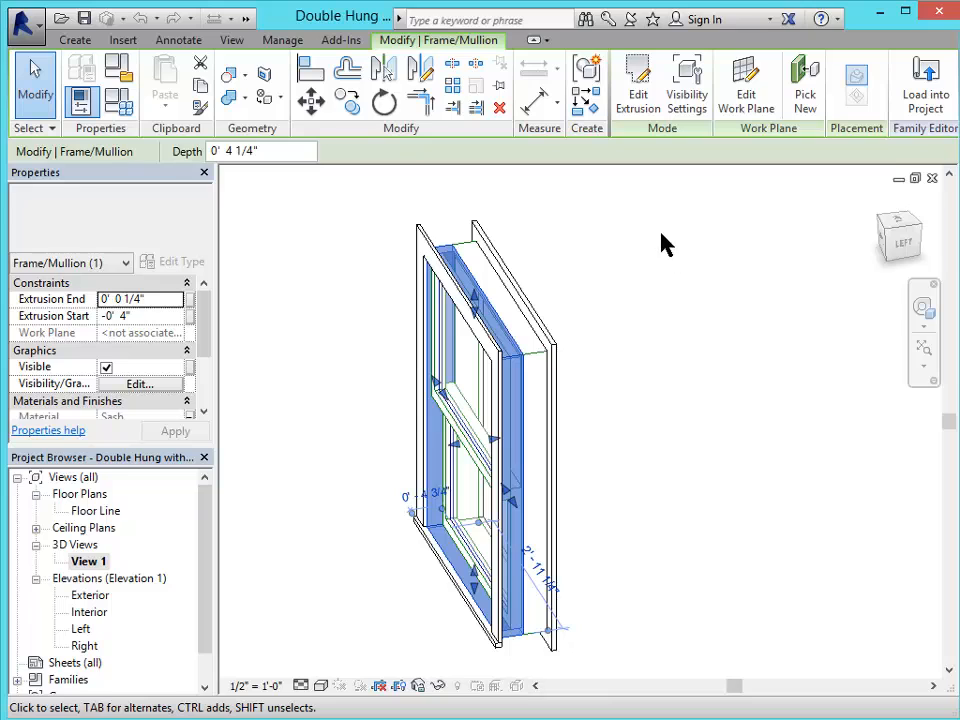
{"action": "left_click", "coordinate": [636, 72]}
{"action": "middle_click_drag", "start_coordinate": [583, 603], "coordinate": [690, 553], "text": "shift"}
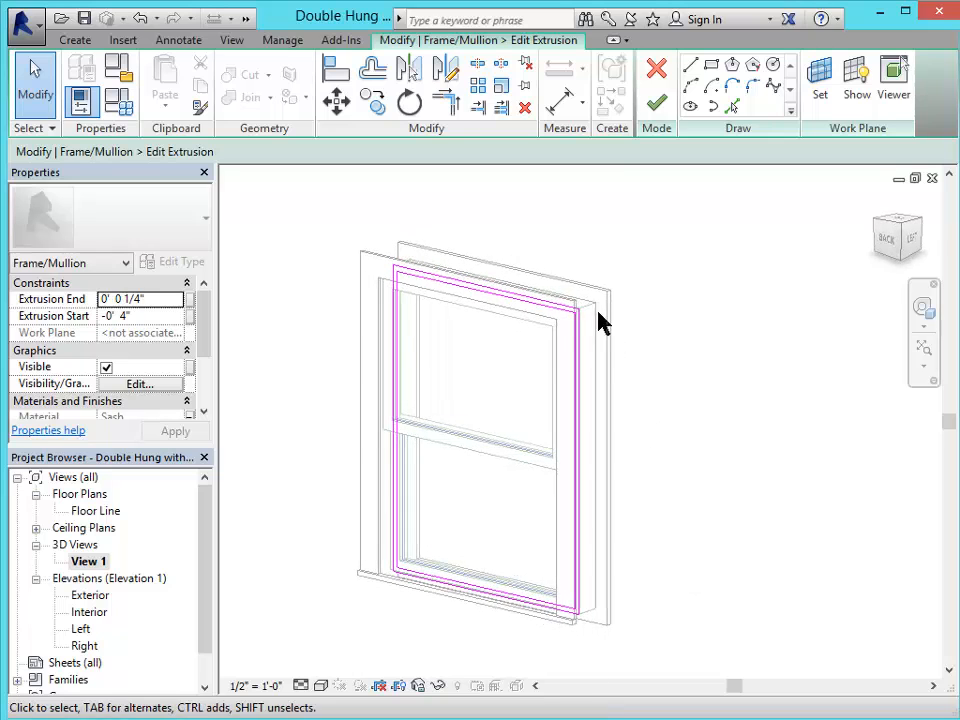
- Show the work plane of the Frame/Mullion extrusion sketch and orbit around it to examine its position relative to the profile
{"action": "scroll", "coordinate": [600, 322], "scroll_direction": "up", "scroll_amount": 5}
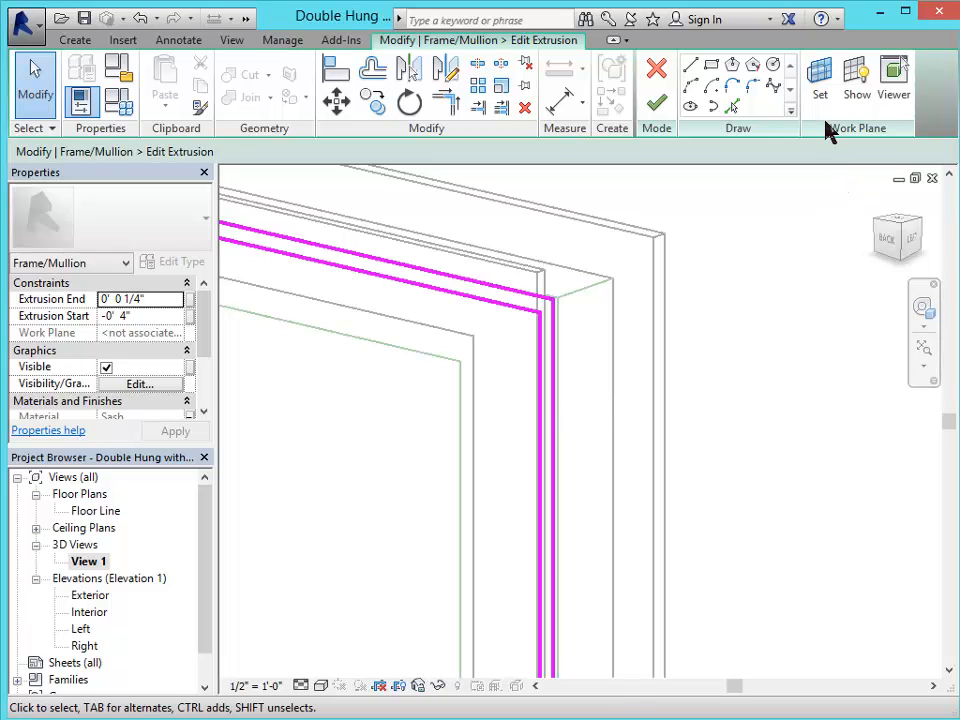
{"action": "left_click", "coordinate": [855, 85]}
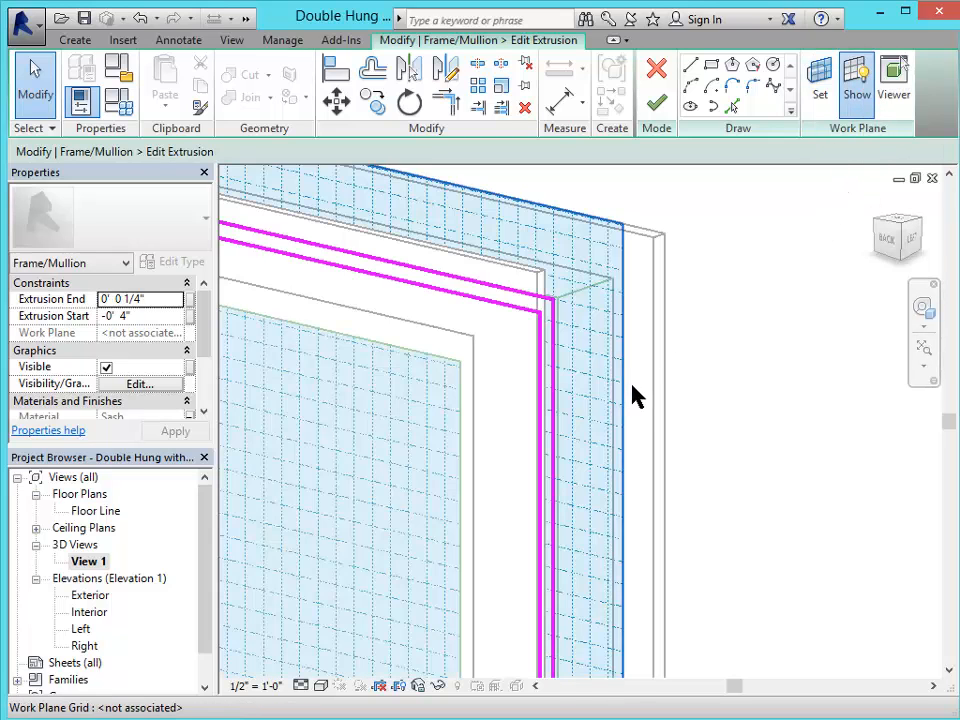
{"action": "scroll", "coordinate": [649, 403], "scroll_direction": "down", "scroll_amount": 6}
{"action": "middle_click_drag", "start_coordinate": [725, 496], "coordinate": [542, 546], "text": "shift"}
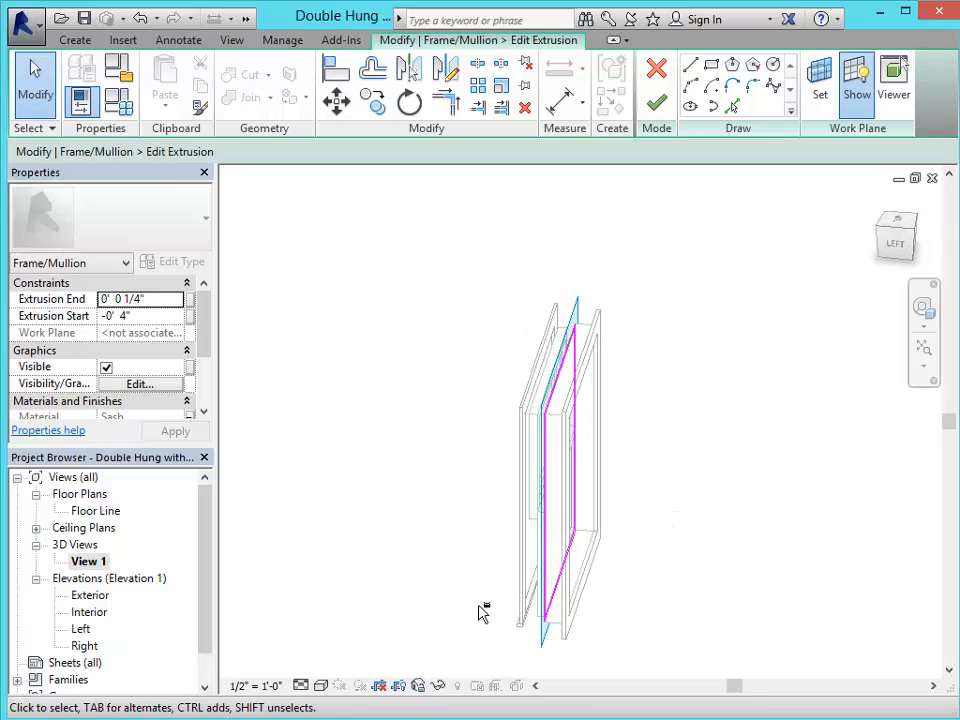
{"action": "middle_click_drag", "start_coordinate": [484, 613], "coordinate": [645, 600], "text": "shift"}
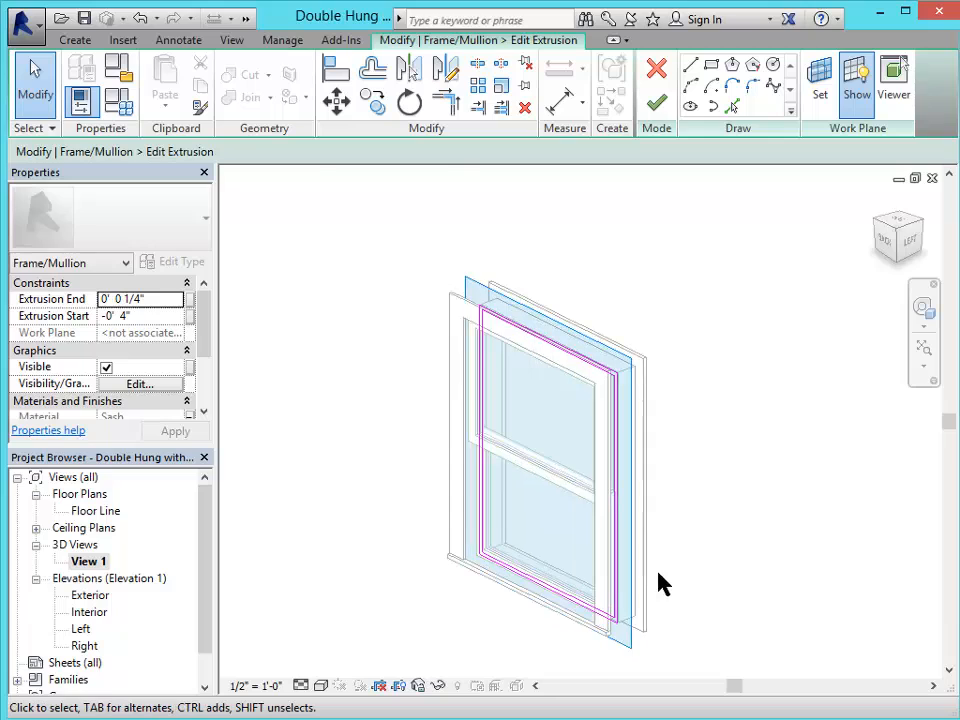
{"action": "scroll", "coordinate": [658, 579], "scroll_direction": "up", "scroll_amount": 3}
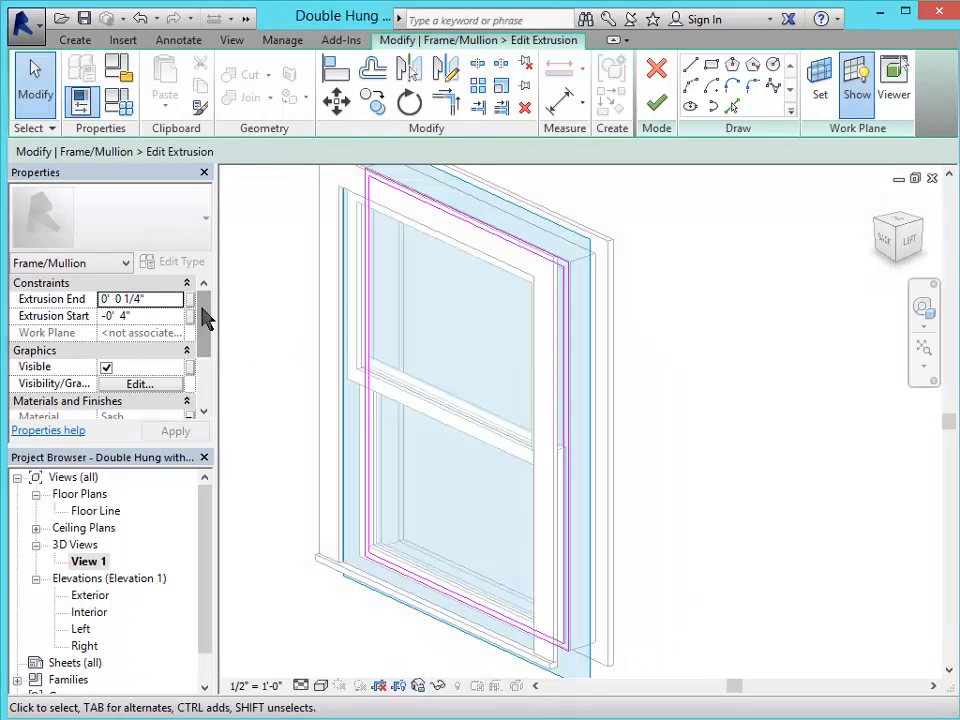
- Examine the Frame/Mullion extrusion's material, subcategory and extrusion start and end properties
{"action": "left_click_drag", "start_coordinate": [204, 317], "coordinate": [204, 381]}
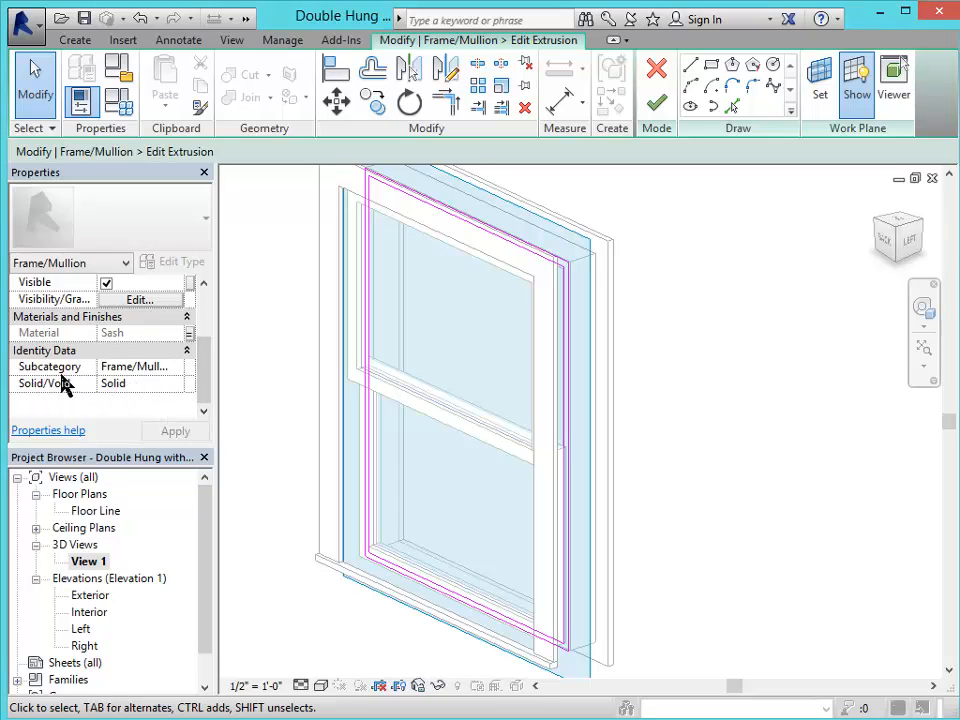
{"action": "left_click", "coordinate": [165, 367]}
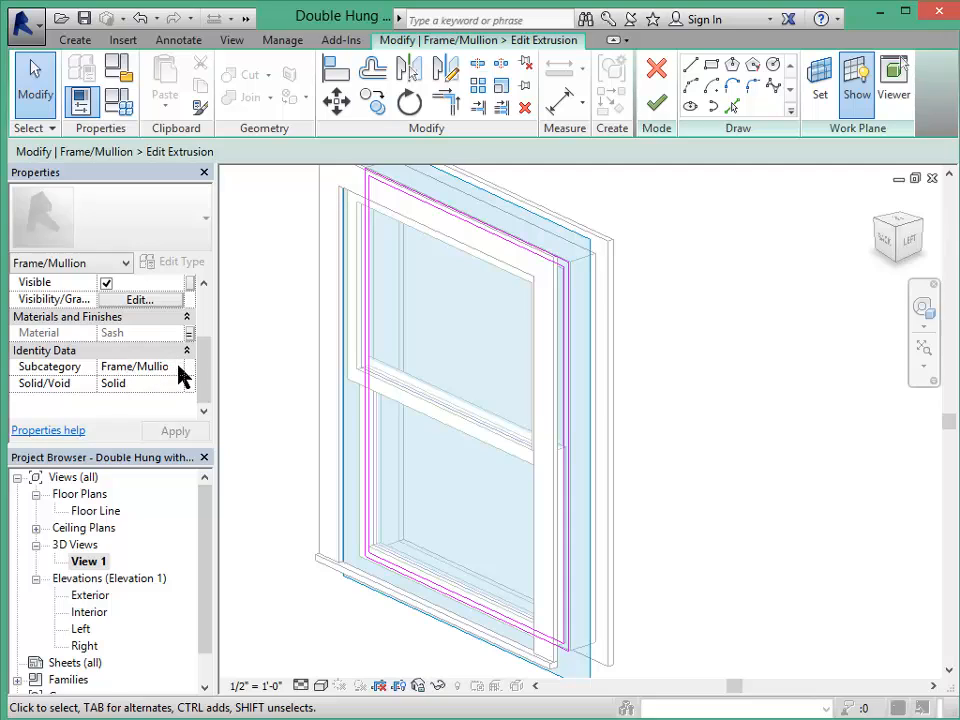
{"action": "left_click", "coordinate": [180, 371]}
{"action": "left_click", "coordinate": [130, 397]}
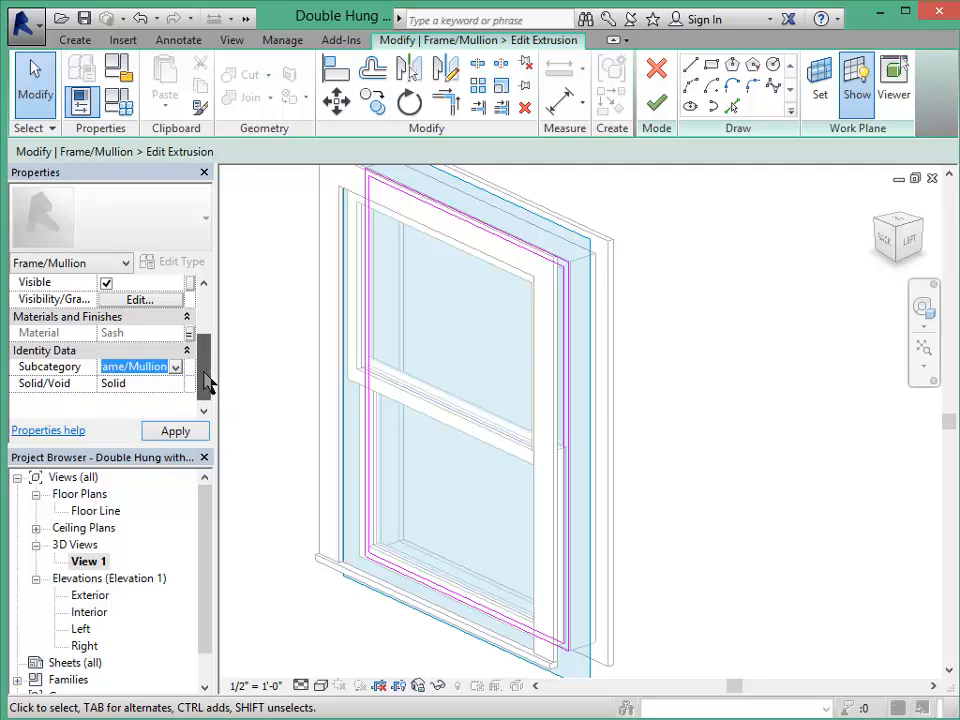
{"action": "left_click_drag", "start_coordinate": [206, 381], "coordinate": [212, 322]}
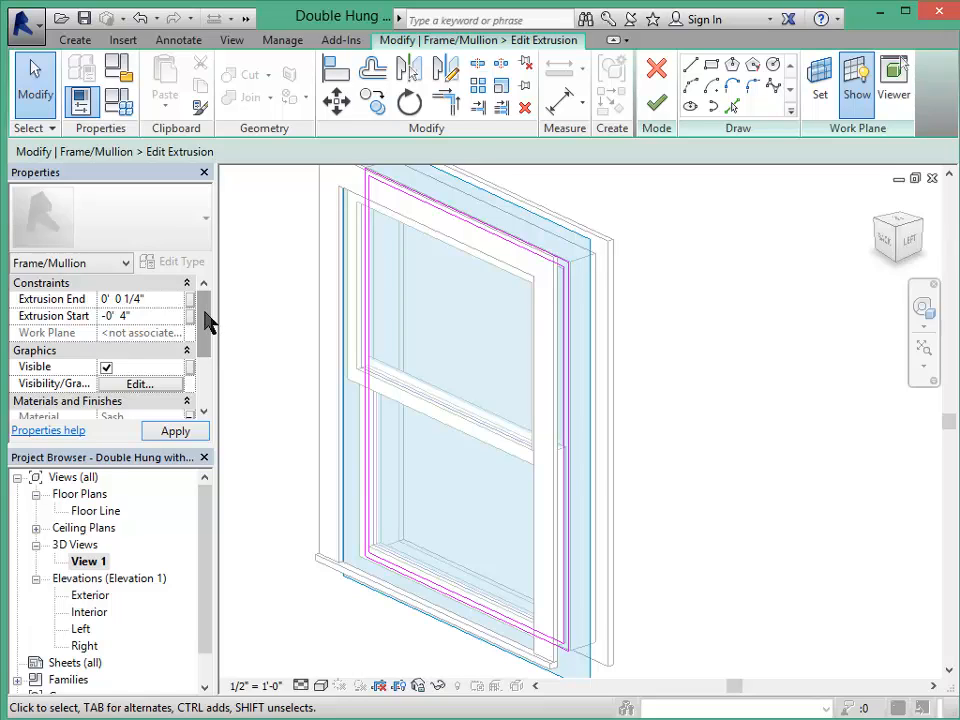
{"action": "scroll", "coordinate": [207, 320], "scroll_direction": "down", "scroll_amount": 1}
- Quit the extrusion sketch, discarding its edits, and load the window family into the Test6261 project
{"action": "left_click", "coordinate": [656, 70]}
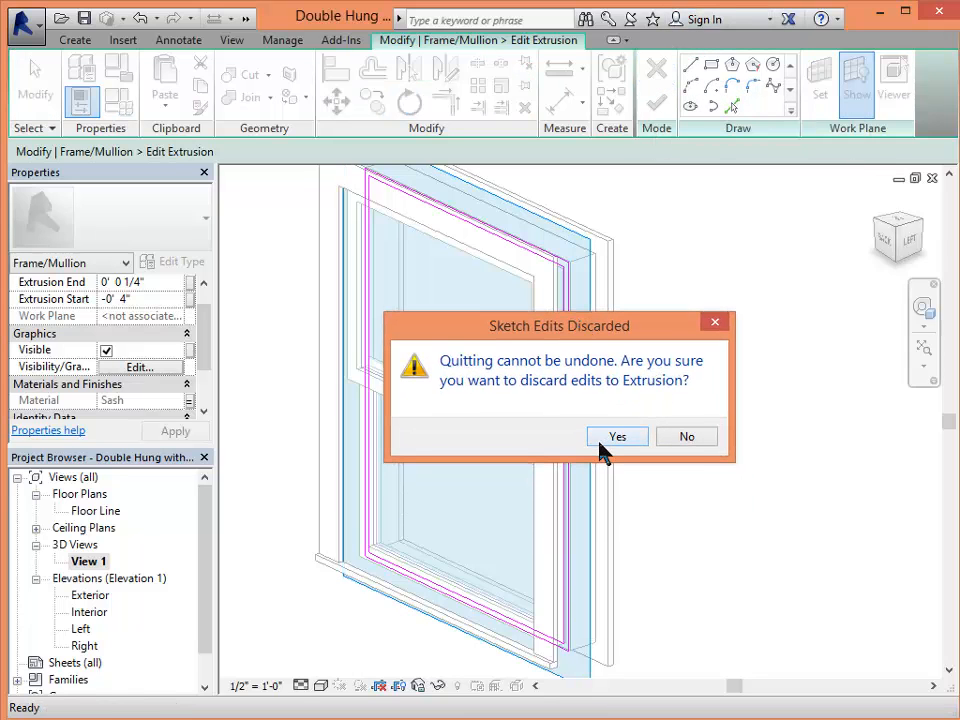
{"action": "left_click", "coordinate": [604, 442]}
{"action": "key", "text": "Escape"}
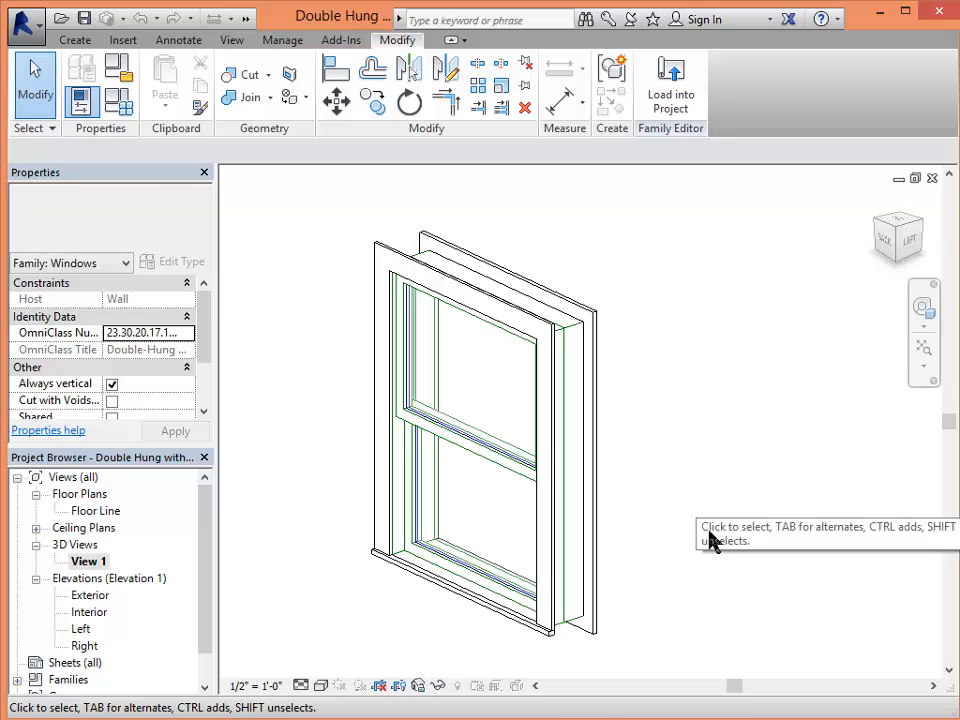
{"action": "scroll", "coordinate": [305, 625], "scroll_direction": "up", "scroll_amount": 1}
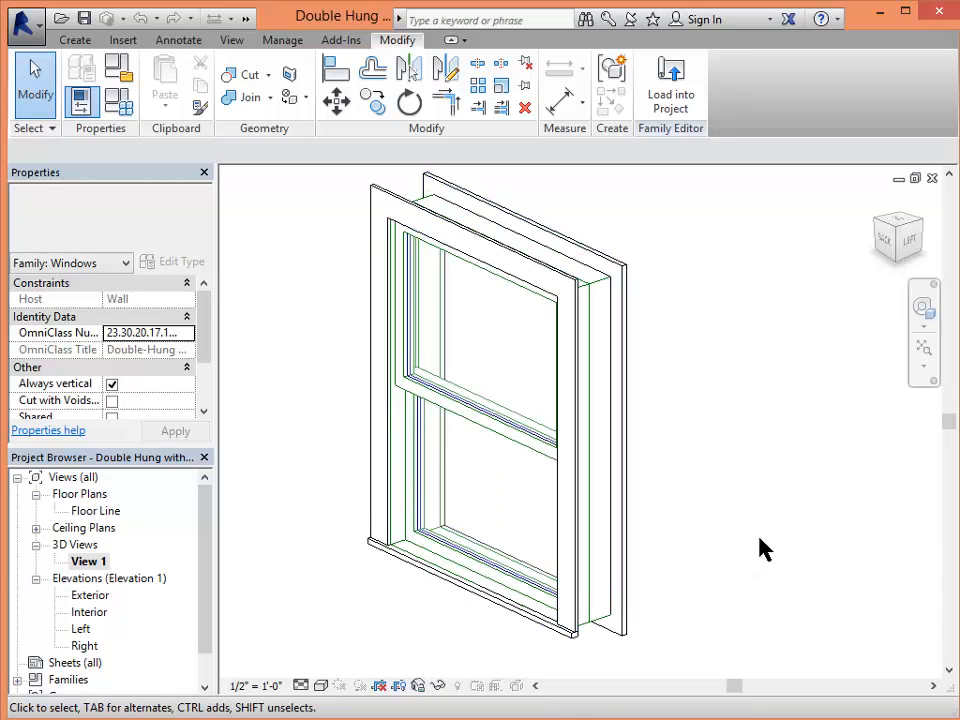
{"action": "left_click", "coordinate": [676, 100]}
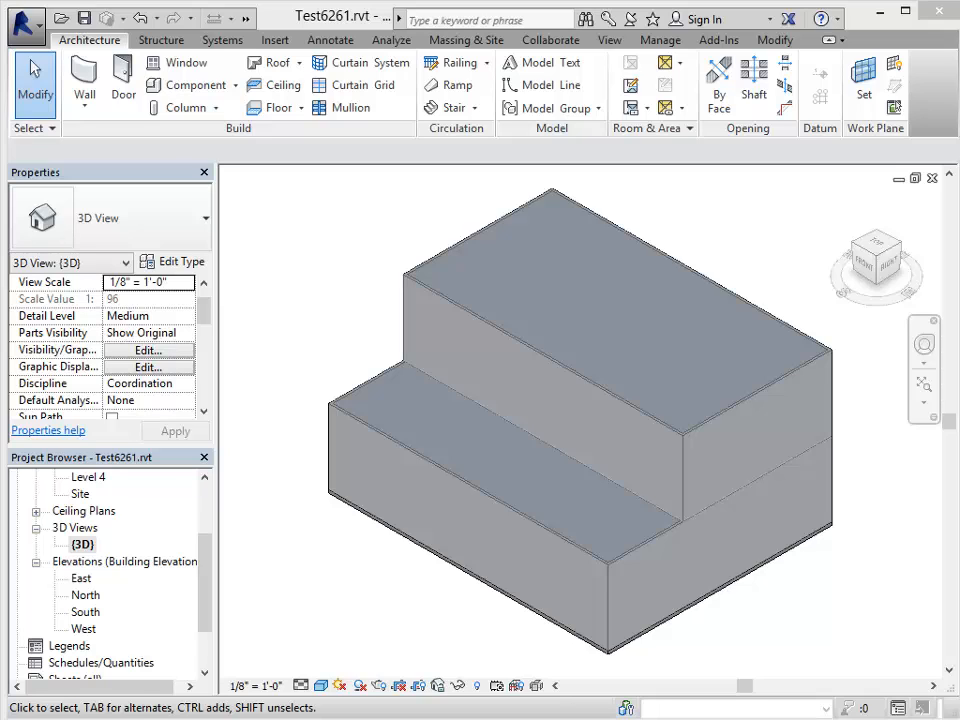
- Open the East elevation and examine its levels, including T.O. WINDOW
{"action": "scroll", "coordinate": [85, 548], "scroll_direction": "down", "scroll_amount": 1}
{"action": "double_click", "coordinate": [81, 546]}
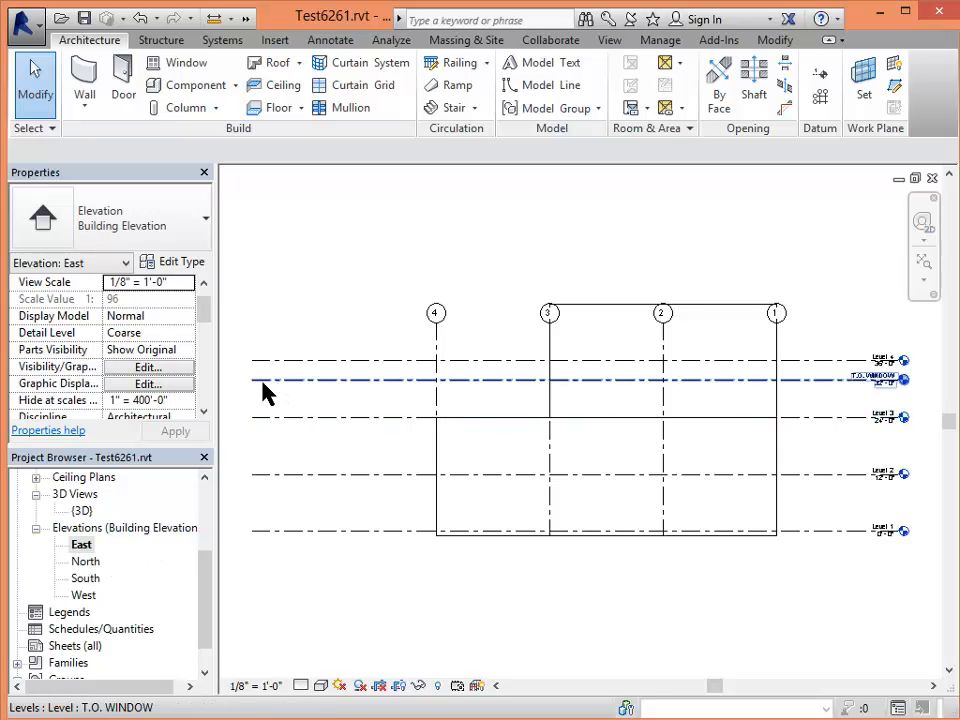
{"action": "scroll", "coordinate": [903, 382], "scroll_direction": "up", "scroll_amount": 2}
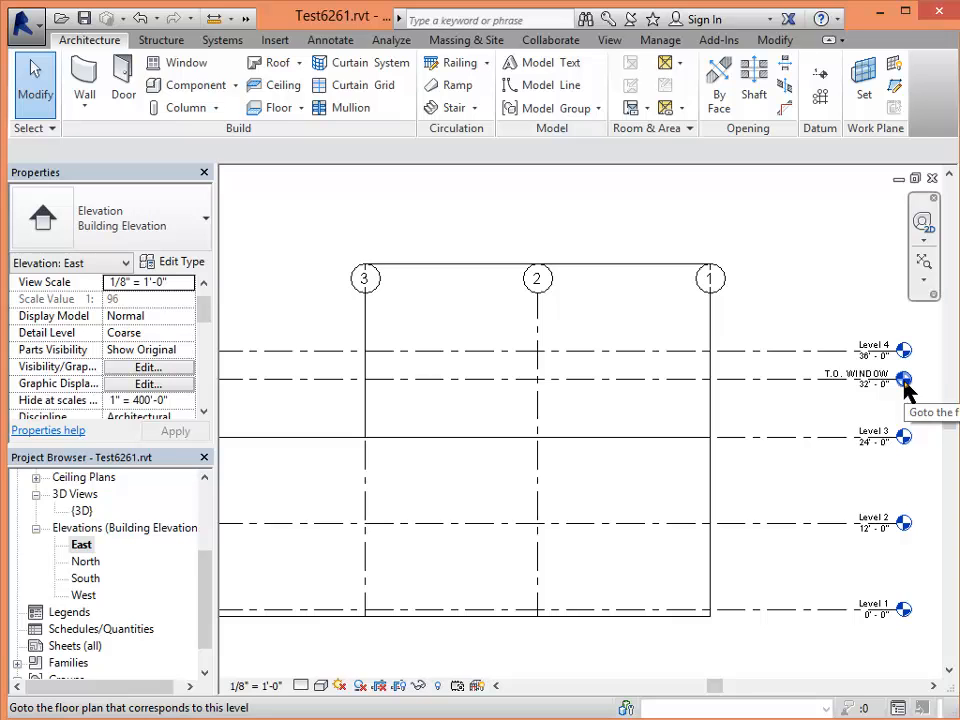
{"action": "scroll", "coordinate": [903, 382], "scroll_direction": "down", "scroll_amount": 5}
{"action": "scroll", "coordinate": [896, 444], "scroll_direction": "up", "scroll_amount": 2}
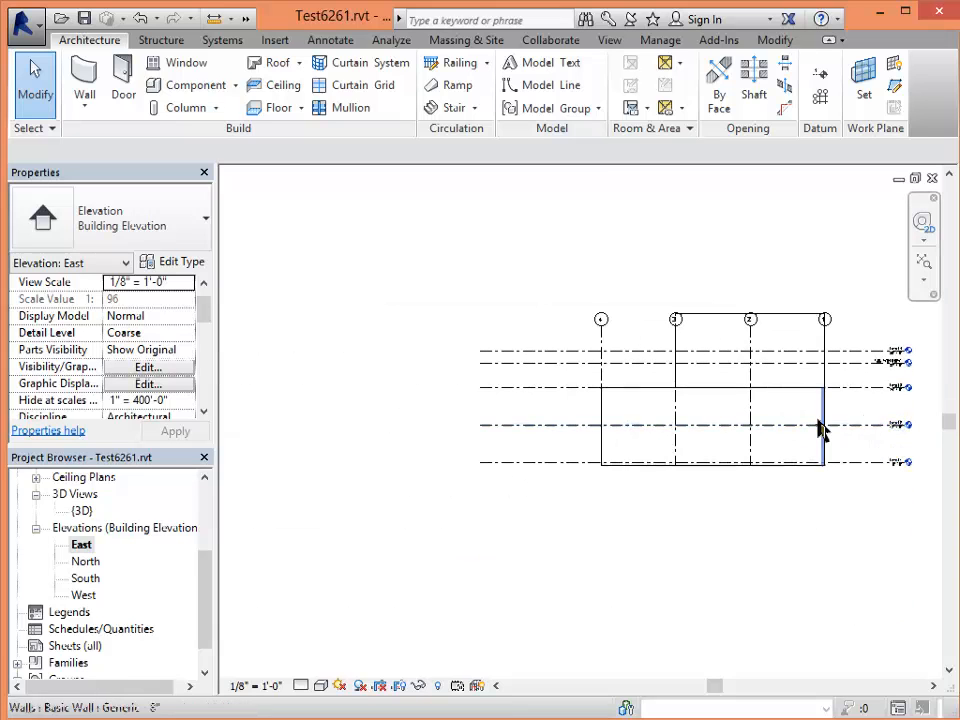
{"action": "scroll", "coordinate": [845, 430], "scroll_direction": "up", "scroll_amount": 2}
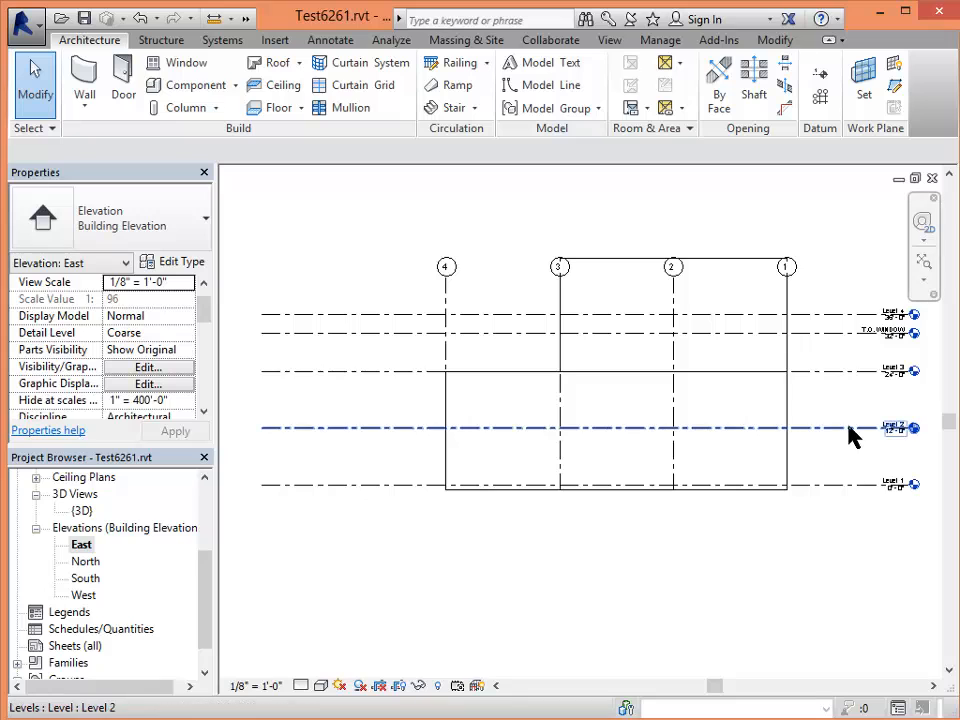
- Add a new level between Level 2 and Level 3 across the building and set it 8' above Level 2
{"action": "left_click", "coordinate": [821, 79]}
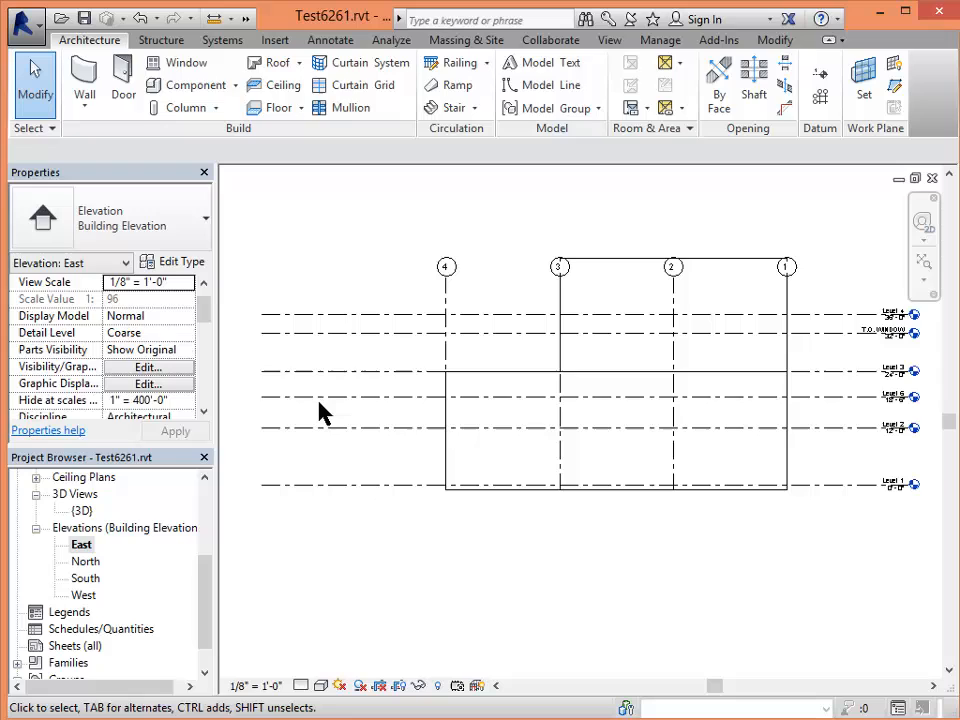
{"action": "left_click", "coordinate": [347, 397]}
{"action": "left_click", "coordinate": [383, 413]}
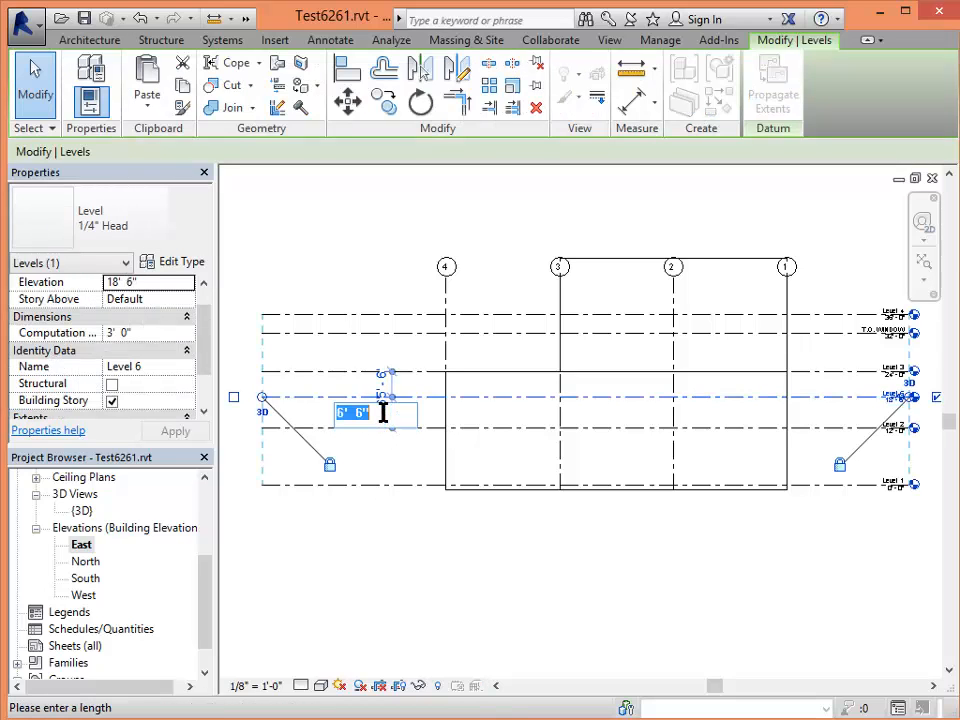
{"action": "type", "text": "8"}
{"action": "key", "text": "Return"}
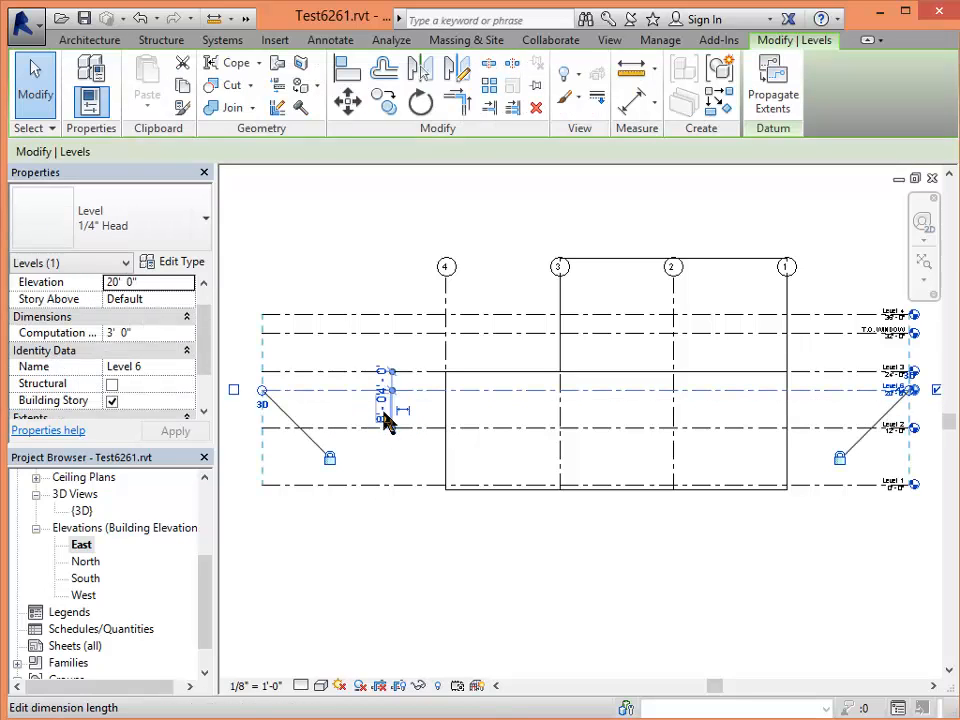
- Rename the new 20'-0" level T.O. WINDOW 2 and the 32'-0" level T.O. WINDOW 3
{"action": "scroll", "coordinate": [915, 390], "scroll_direction": "up", "scroll_amount": 2}
{"action": "scroll", "coordinate": [915, 400], "scroll_direction": "up", "scroll_amount": 3}
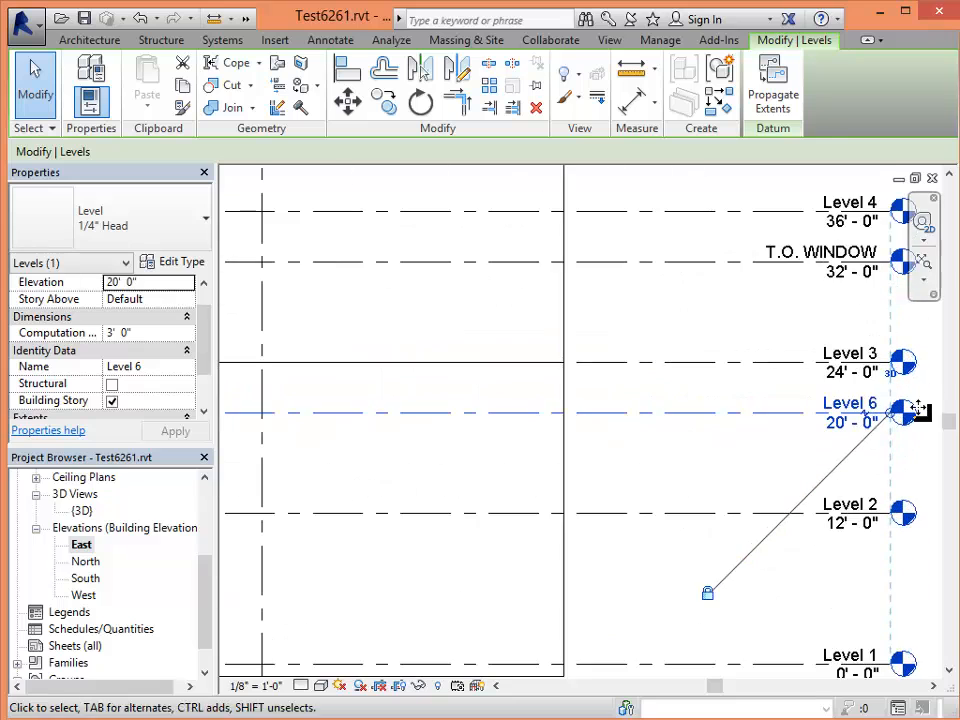
{"action": "left_click", "coordinate": [798, 398]}
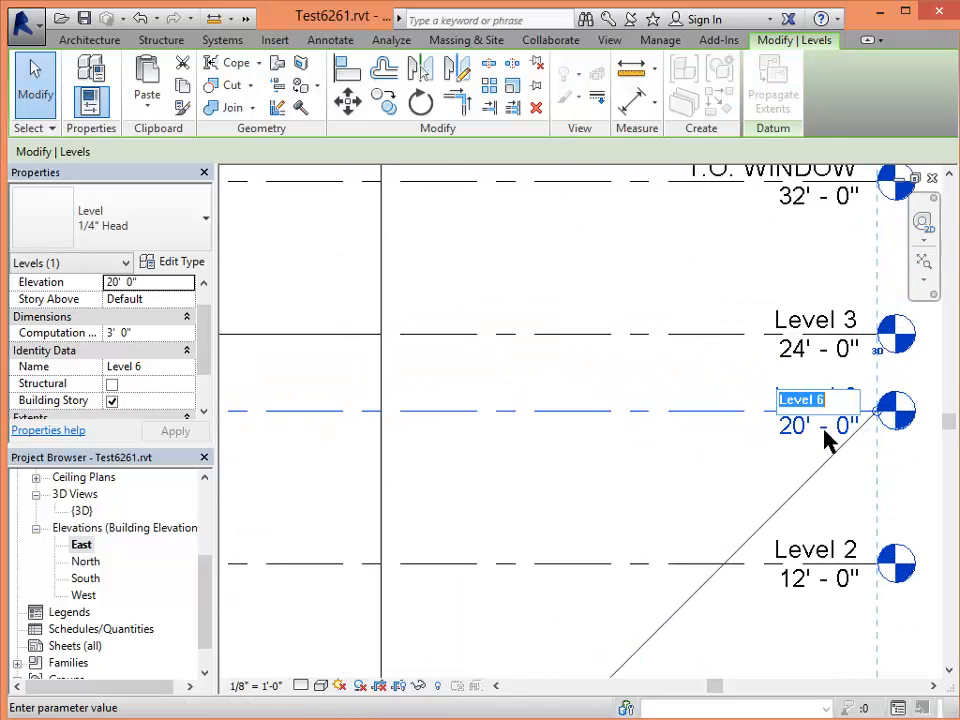
{"action": "type", "text": "T.O. W"}
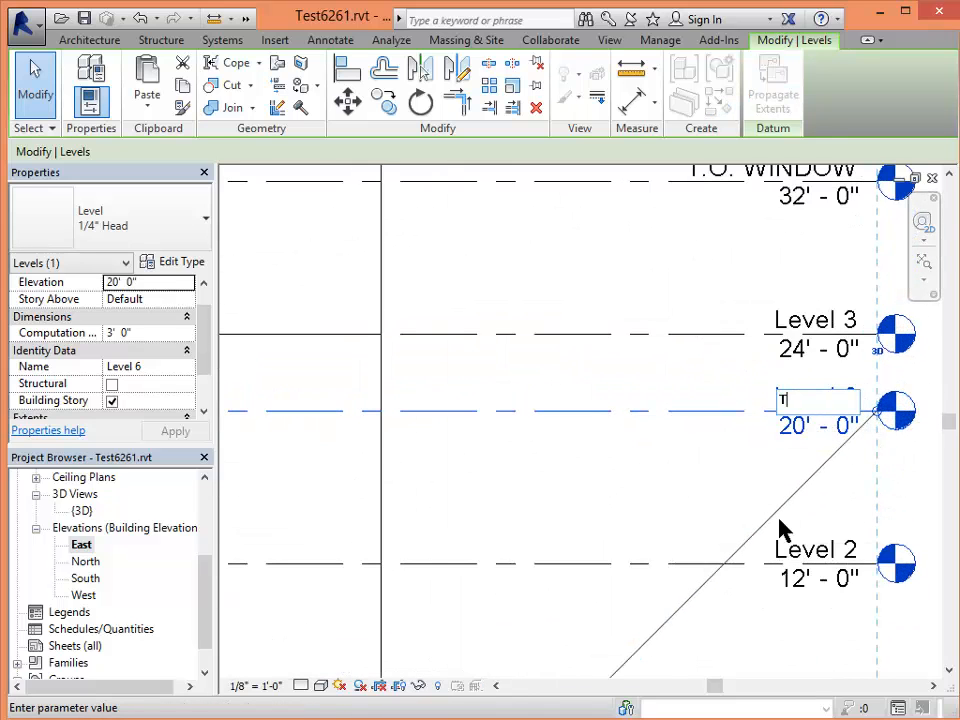
{"action": "scroll", "coordinate": [778, 525], "scroll_direction": "down", "scroll_amount": 2}
{"action": "type", "text": "I"}
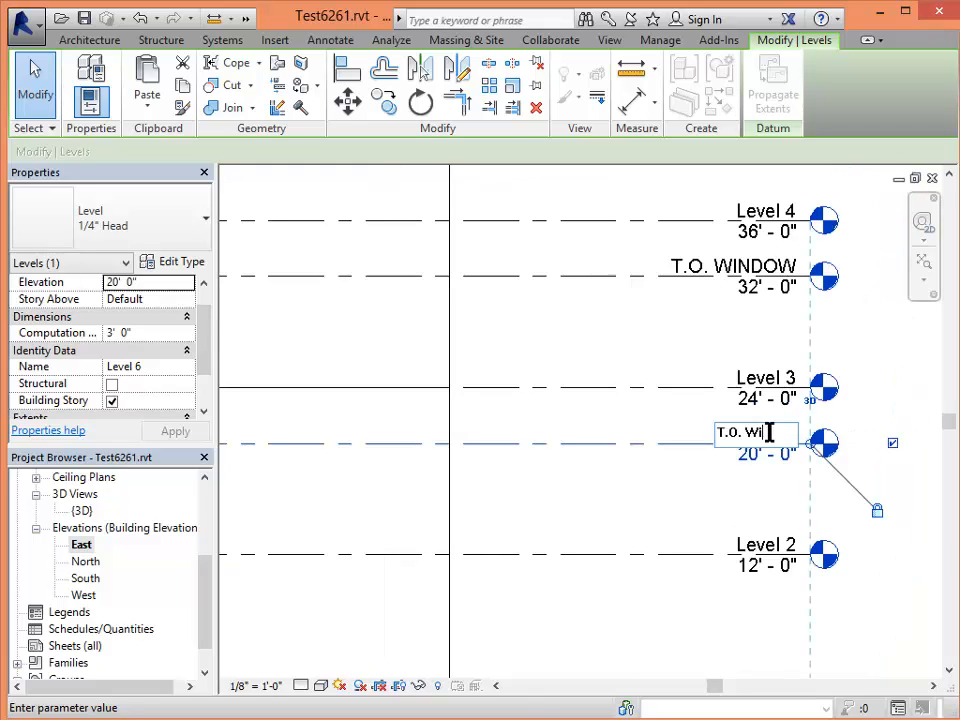
{"action": "type", "text": "NDOW 2"}
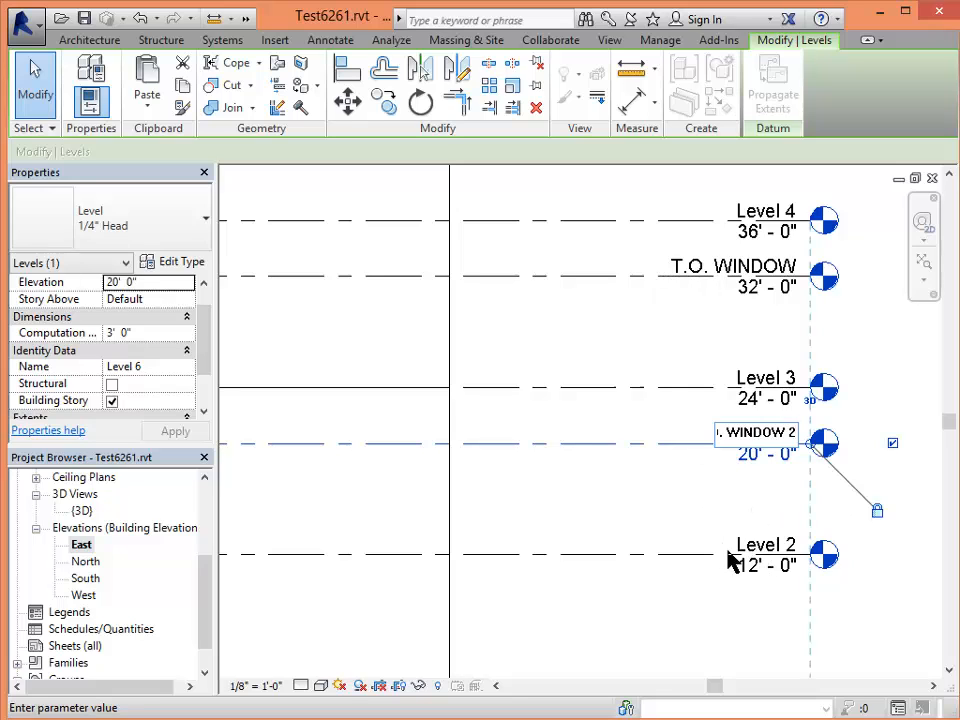
{"action": "key", "text": "Return"}
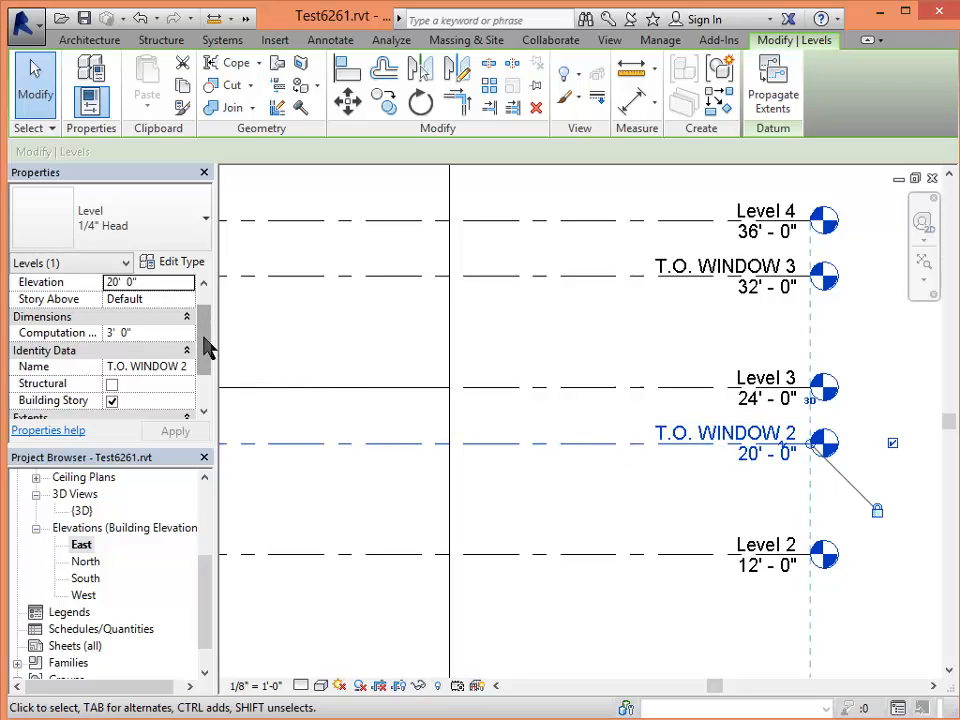
- Turn off the Building Story property for the T.O. WINDOW 2 level
{"action": "left_click_drag", "start_coordinate": [208, 338], "coordinate": [205, 375]}
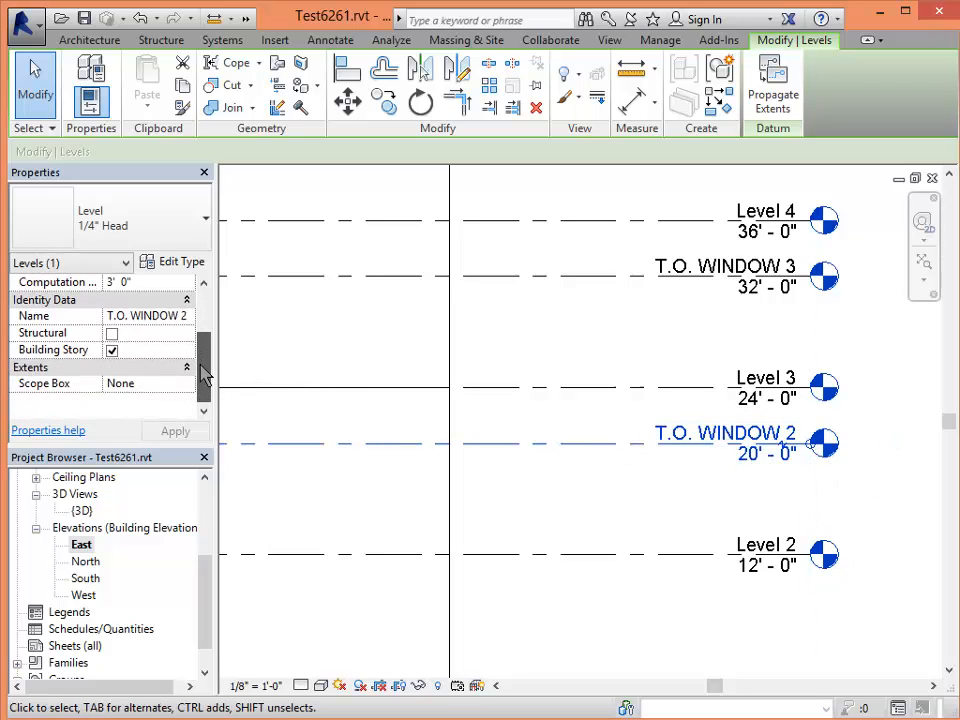
{"action": "left_click", "coordinate": [111, 350]}
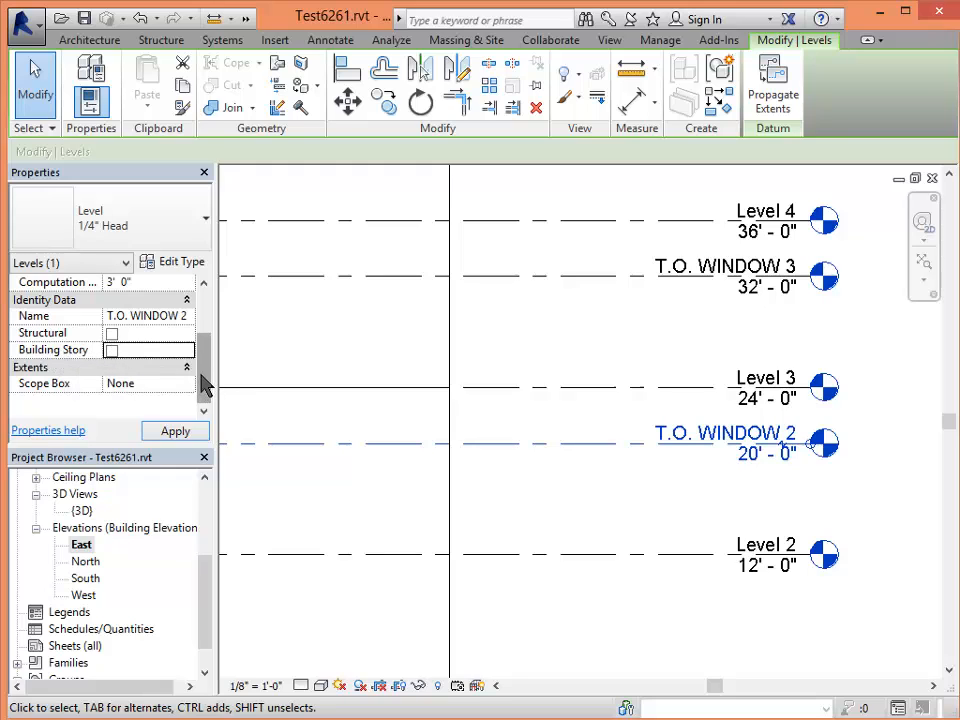
{"action": "scroll", "coordinate": [205, 385], "scroll_direction": "up", "scroll_amount": 2}
{"action": "scroll", "coordinate": [204, 343], "scroll_direction": "down", "scroll_amount": 2}
{"action": "left_click", "coordinate": [300, 611]}
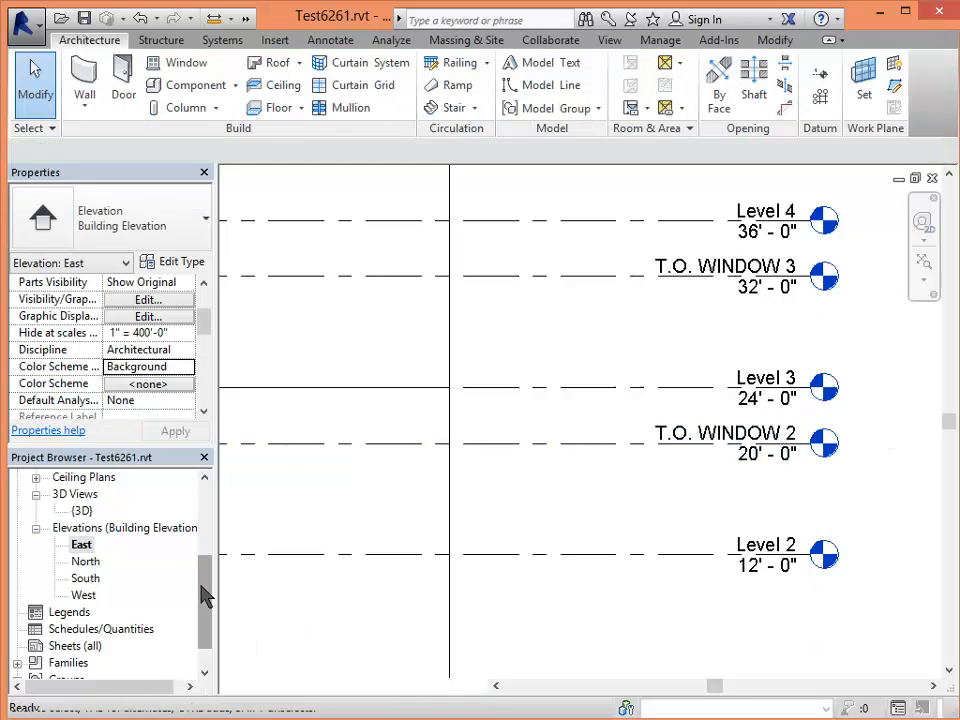
- Delete the T.O. WINDOW 2 floor plan view from the project
{"action": "left_click_drag", "start_coordinate": [205, 595], "coordinate": [199, 536]}
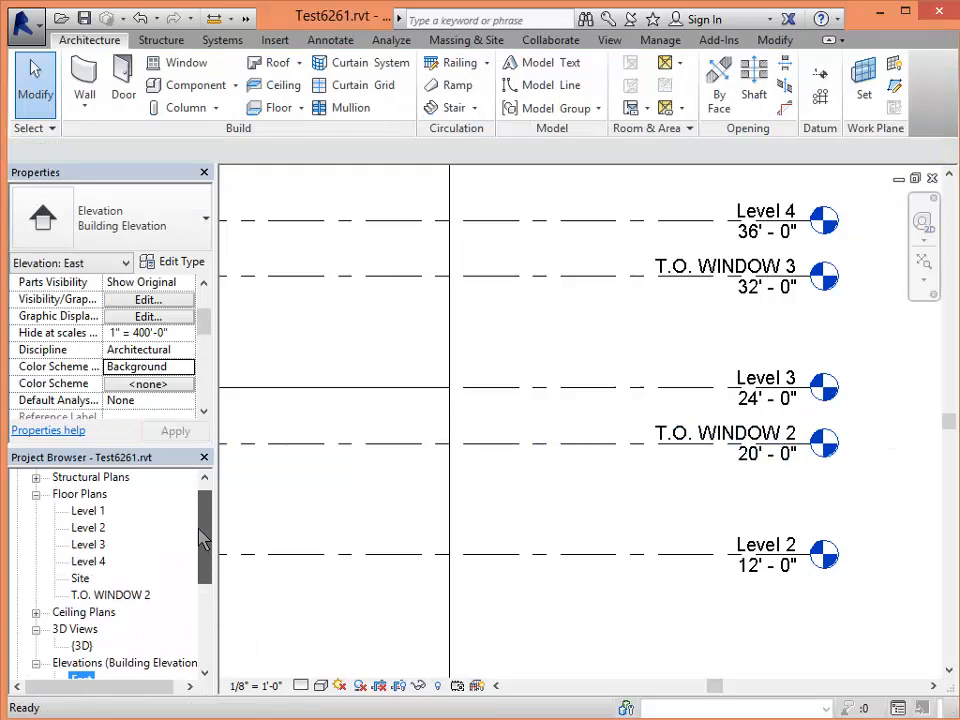
{"action": "left_click", "coordinate": [116, 597]}
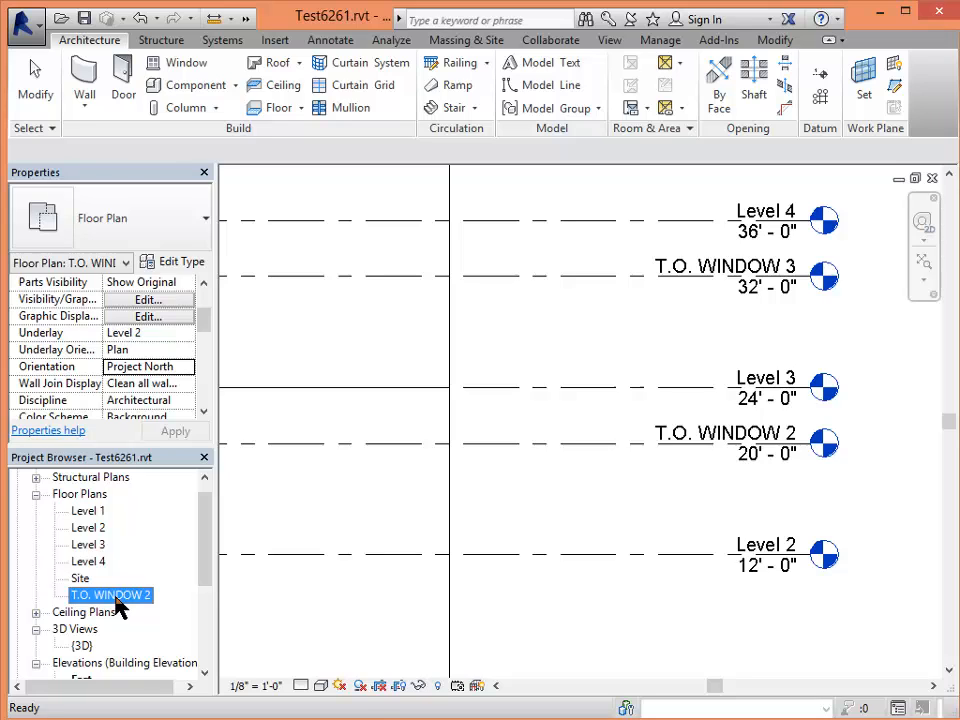
{"action": "right_click", "coordinate": [118, 604]}
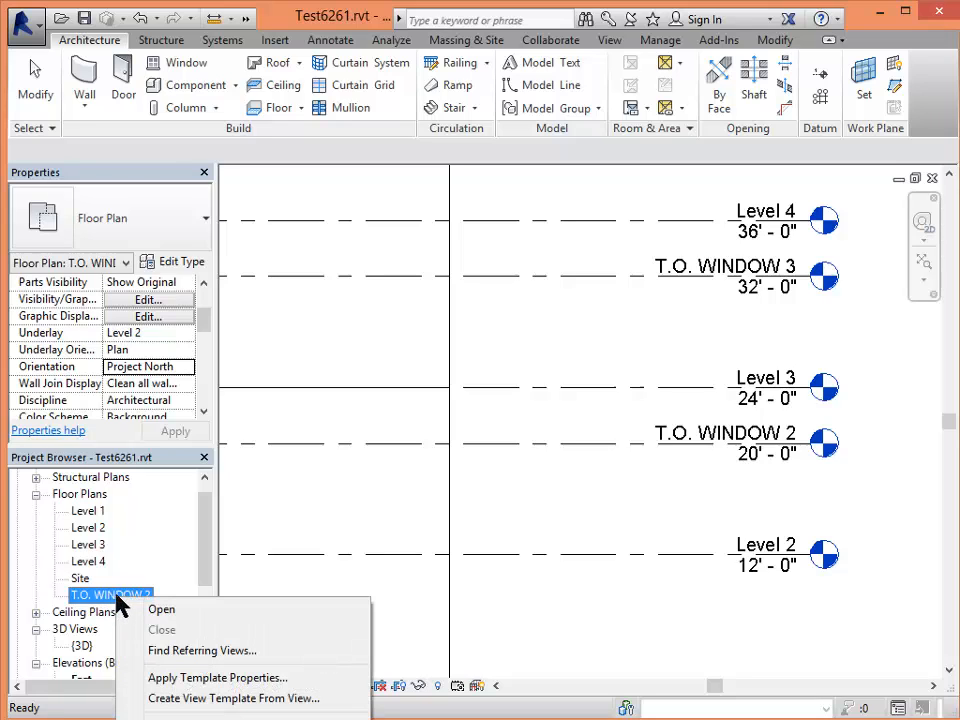
{"action": "left_click", "coordinate": [276, 719]}
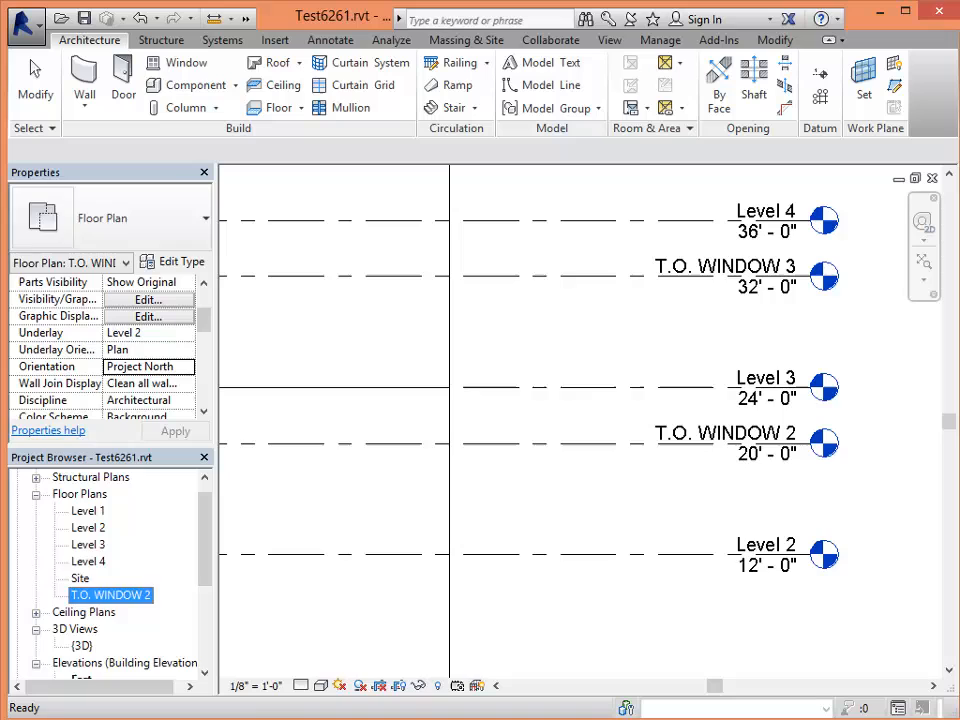
{"action": "left_click", "coordinate": [305, 622]}
{"action": "left_click_drag", "start_coordinate": [199, 557], "coordinate": [212, 596]}
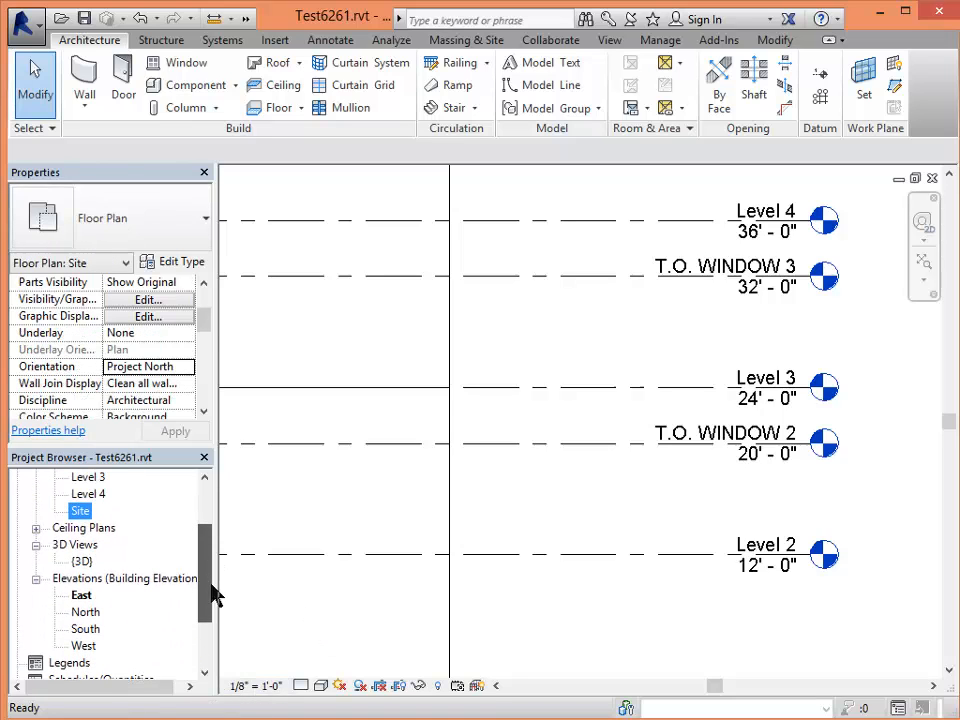
{"action": "left_click", "coordinate": [302, 624]}
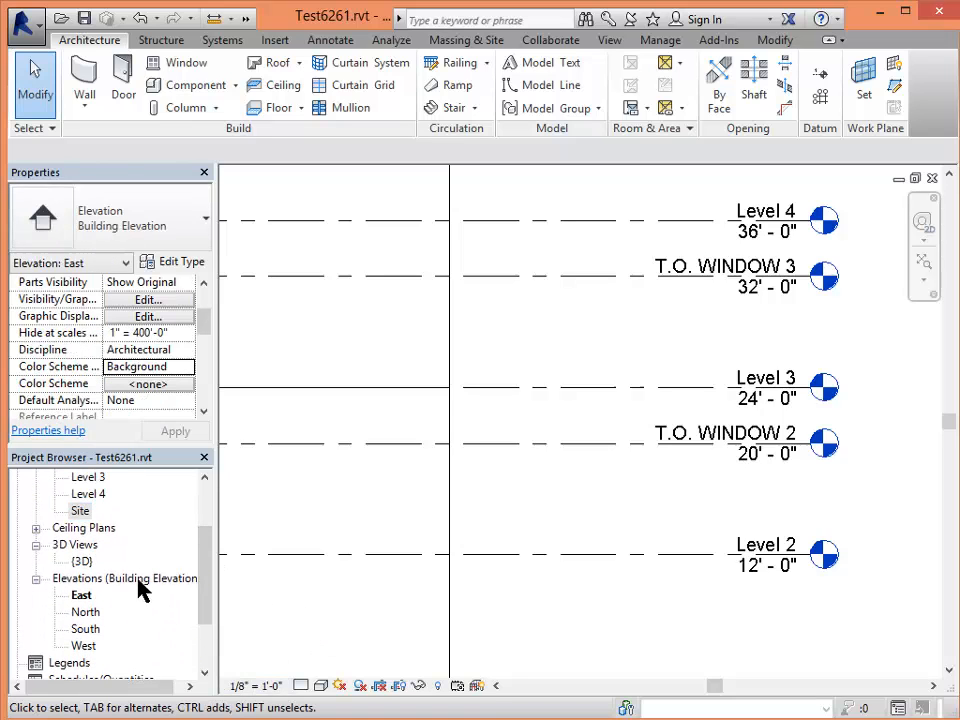
- Open the South elevation and the {3D} view with the other windows closed, and tile the two views side by side
{"action": "double_click", "coordinate": [80, 562]}
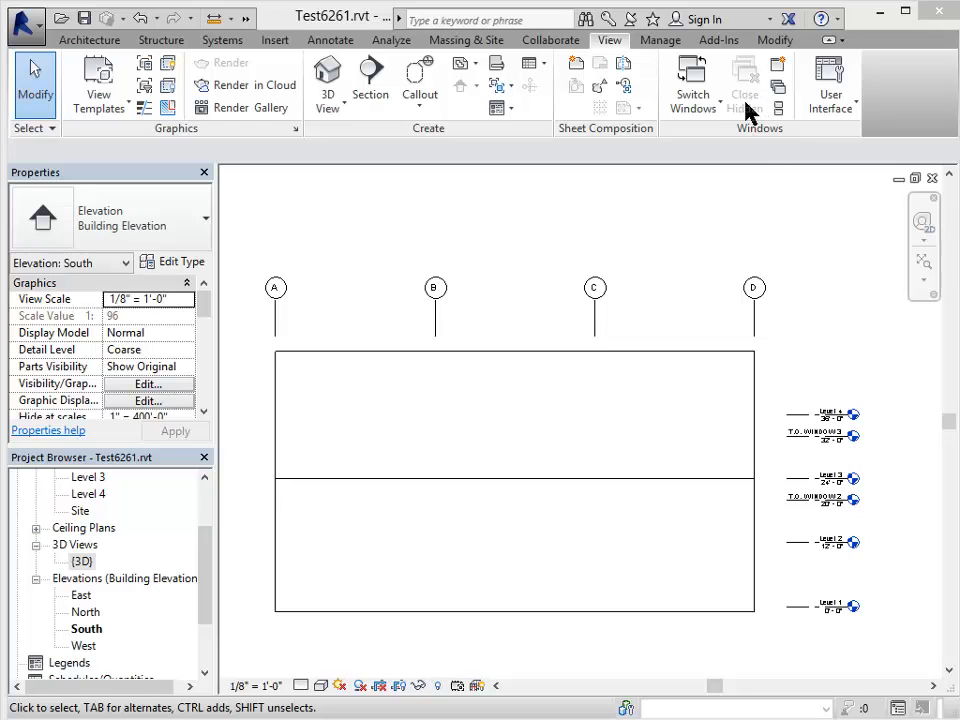
{"action": "double_click", "coordinate": [81, 562]}
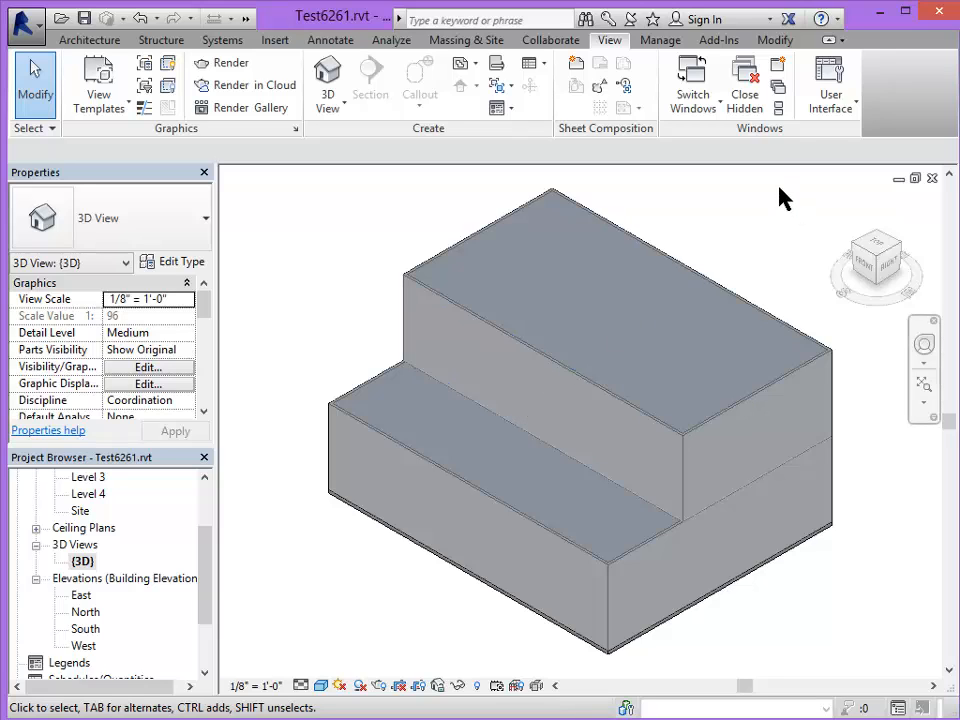
{"action": "left_click", "coordinate": [779, 109]}
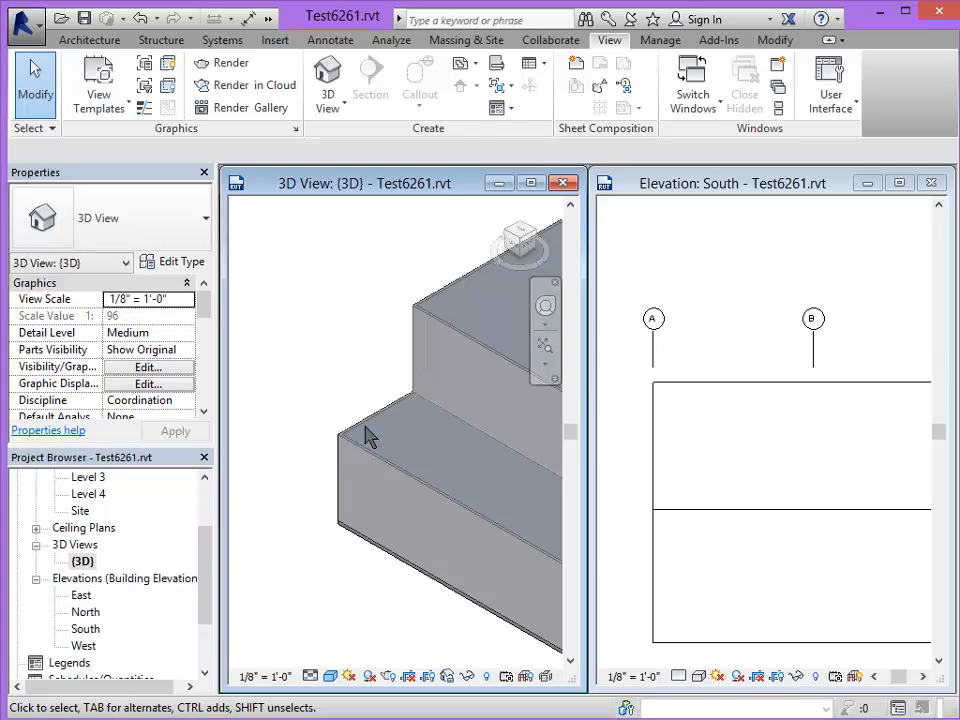
{"action": "scroll", "coordinate": [350, 433], "scroll_direction": "down", "scroll_amount": 5}
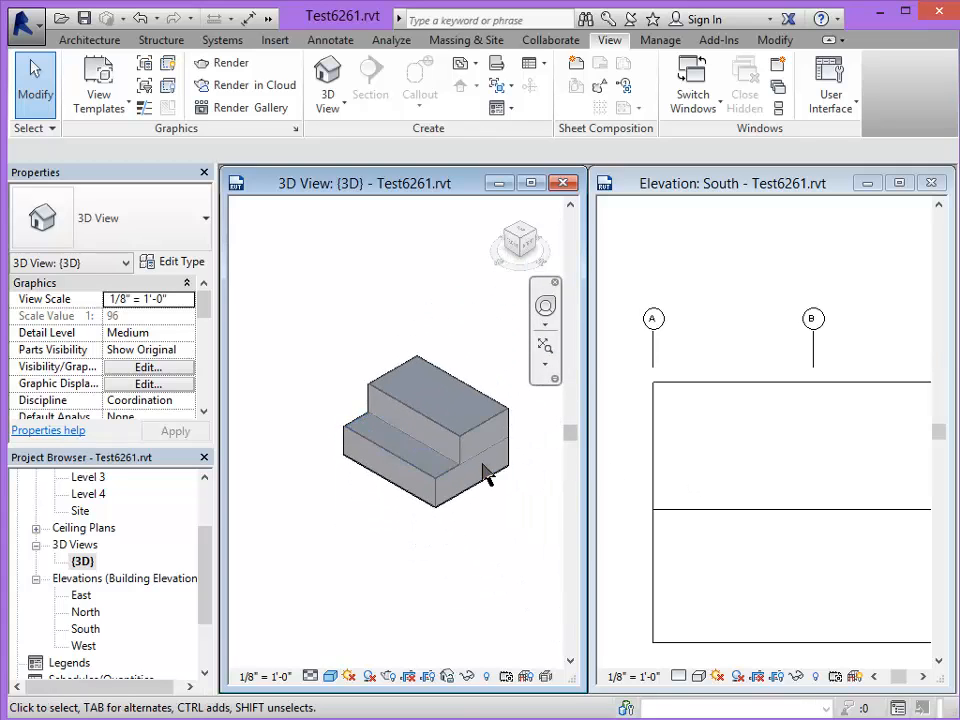
{"action": "scroll", "coordinate": [487, 477], "scroll_direction": "up", "scroll_amount": 3}
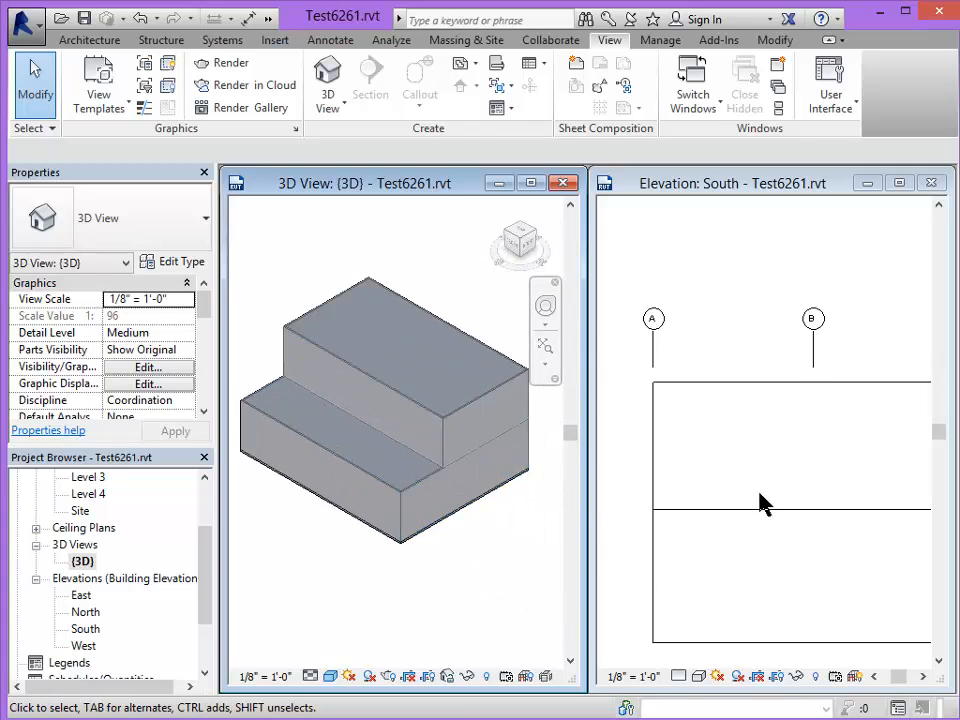
{"action": "scroll", "coordinate": [758, 468], "scroll_direction": "down", "scroll_amount": 1}
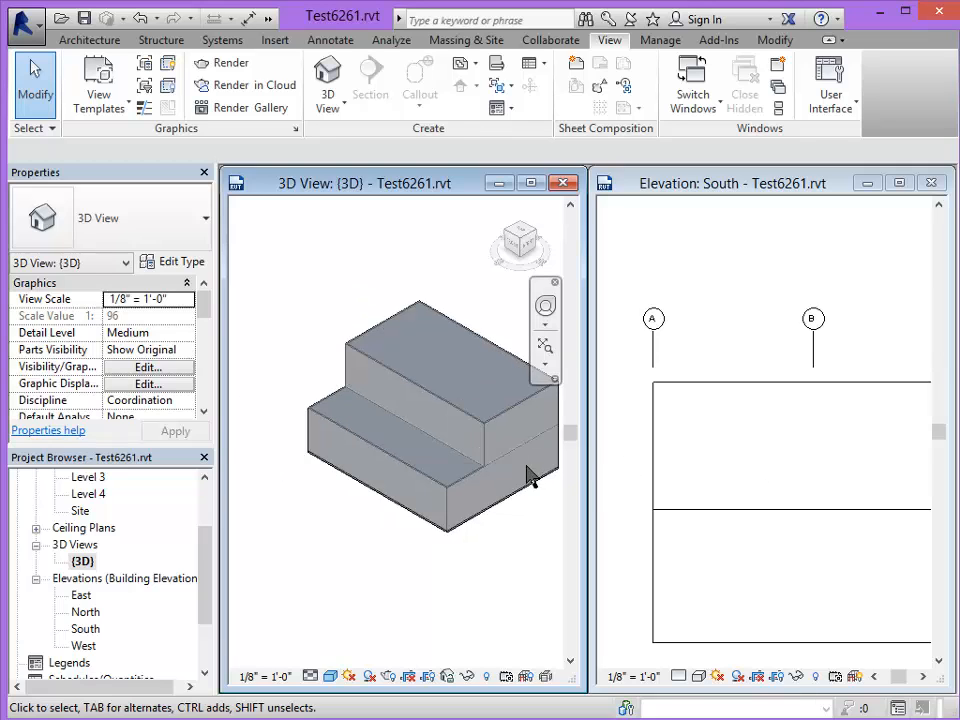
{"action": "scroll", "coordinate": [525, 476], "scroll_direction": "up", "scroll_amount": 2}
{"action": "left_click", "coordinate": [767, 444]}
{"action": "scroll", "coordinate": [779, 448], "scroll_direction": "down", "scroll_amount": 1}
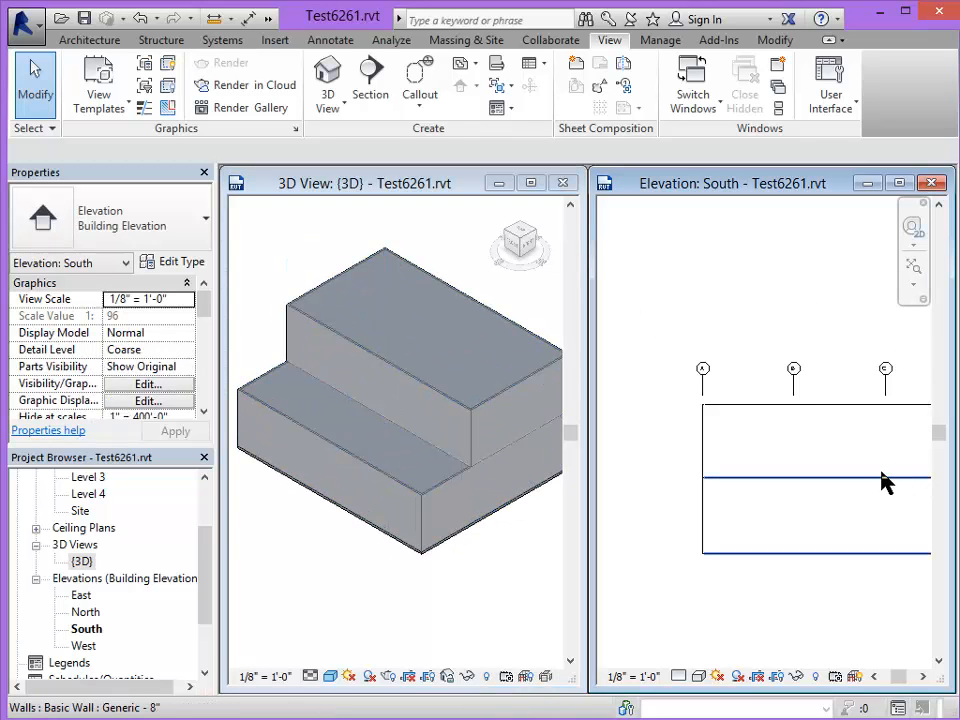
{"action": "scroll", "coordinate": [880, 473], "scroll_direction": "down", "scroll_amount": 3}
{"action": "scroll", "coordinate": [915, 475], "scroll_direction": "up", "scroll_amount": 2}
{"action": "scroll", "coordinate": [917, 474], "scroll_direction": "up", "scroll_amount": 2}
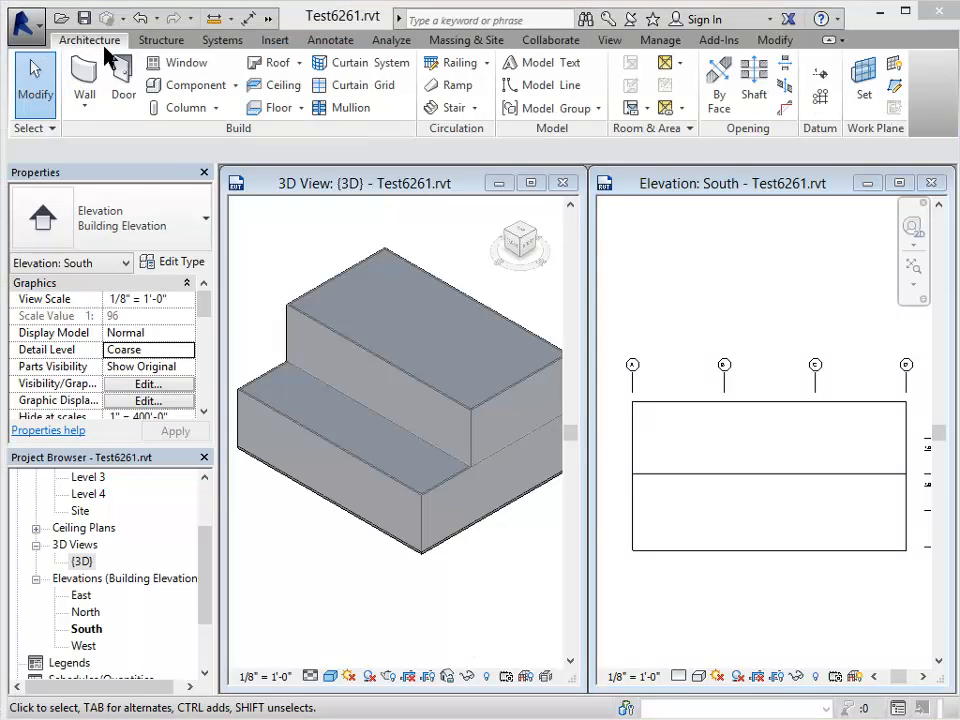
- Place a Double Hung with Trim 36" x 72" window on the south elevation's upper wall, 8'-0" from the grid A end
{"action": "left_click", "coordinate": [190, 73]}
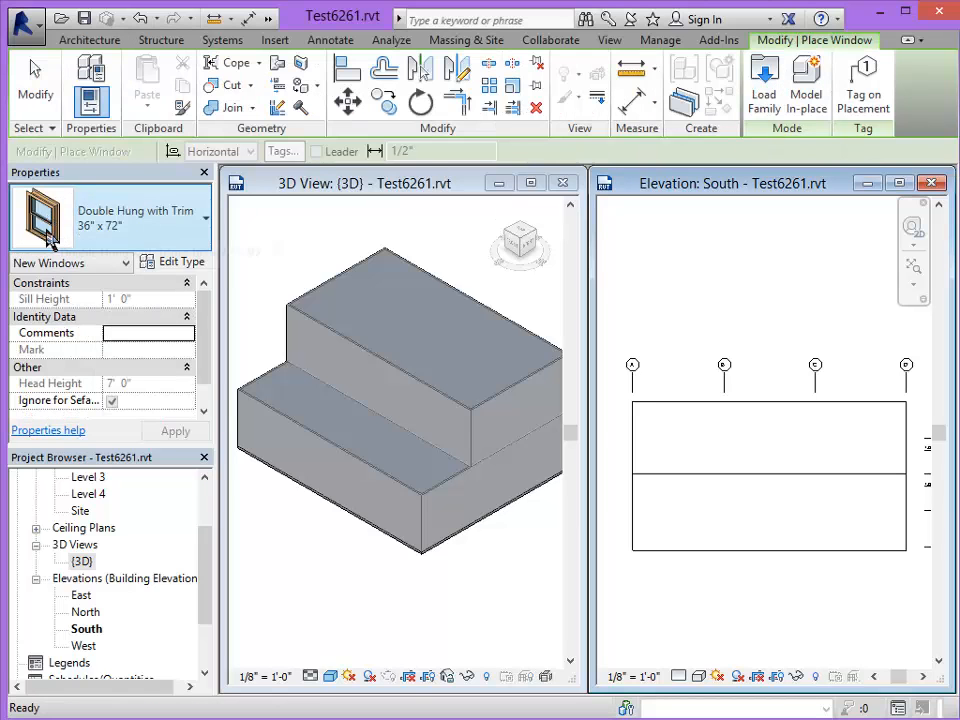
{"action": "mouse_move", "coordinate": [54, 237]}
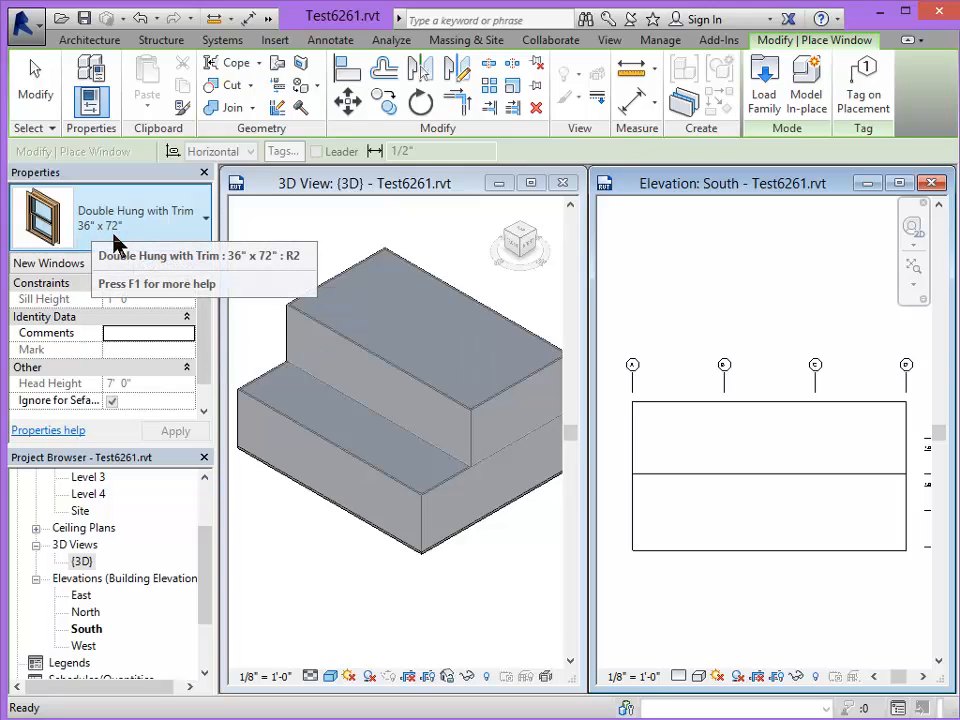
{"action": "left_click", "coordinate": [655, 452]}
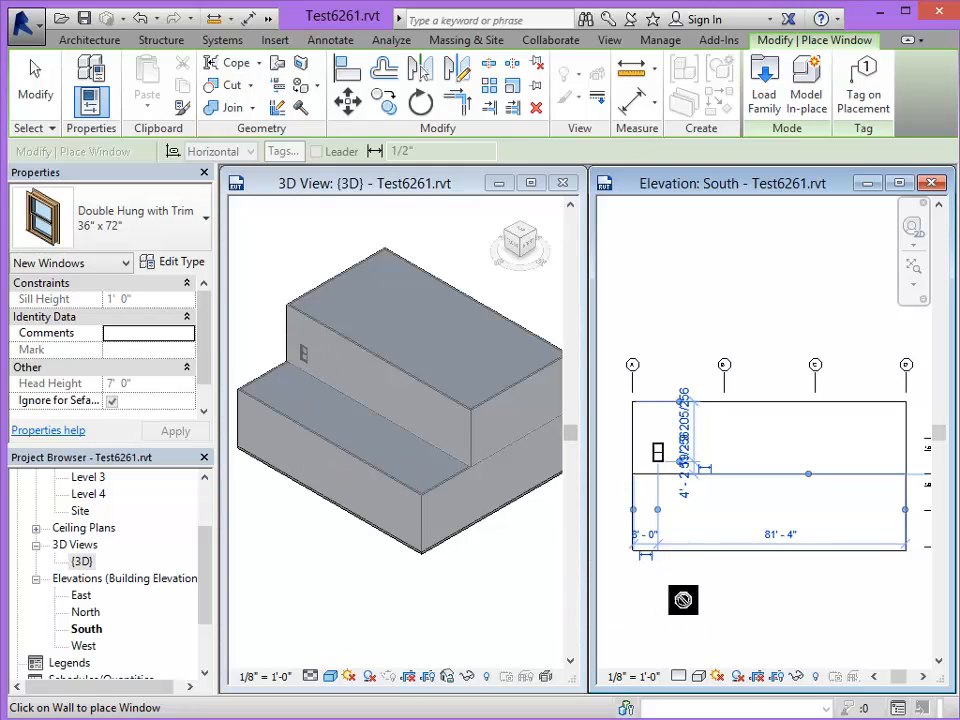
- Align the top of the placed window with the T.O. WINDOW 3 level in the South elevation
{"action": "left_click", "coordinate": [346, 68]}
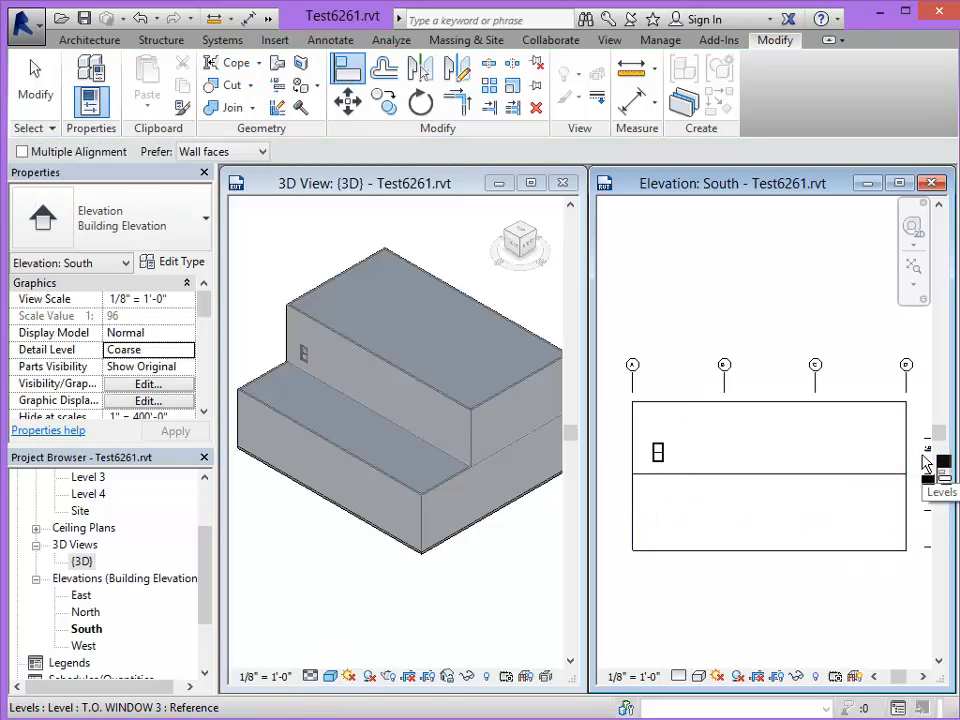
{"action": "left_click", "coordinate": [923, 676]}
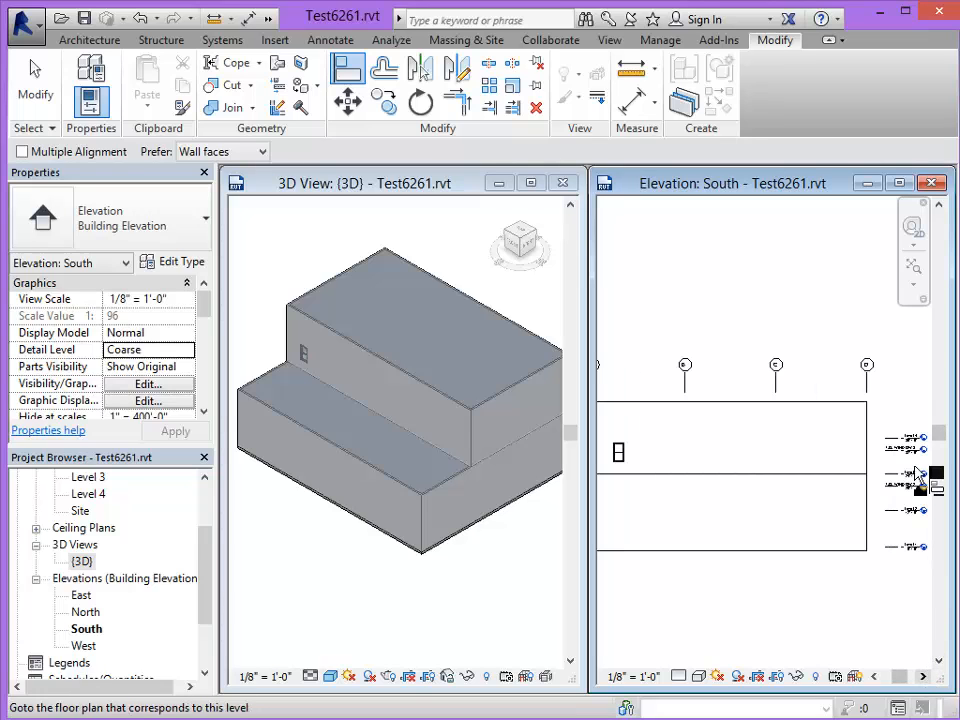
{"action": "scroll", "coordinate": [912, 460], "scroll_direction": "up", "scroll_amount": 2}
{"action": "scroll", "coordinate": [800, 498], "scroll_direction": "down", "scroll_amount": 4}
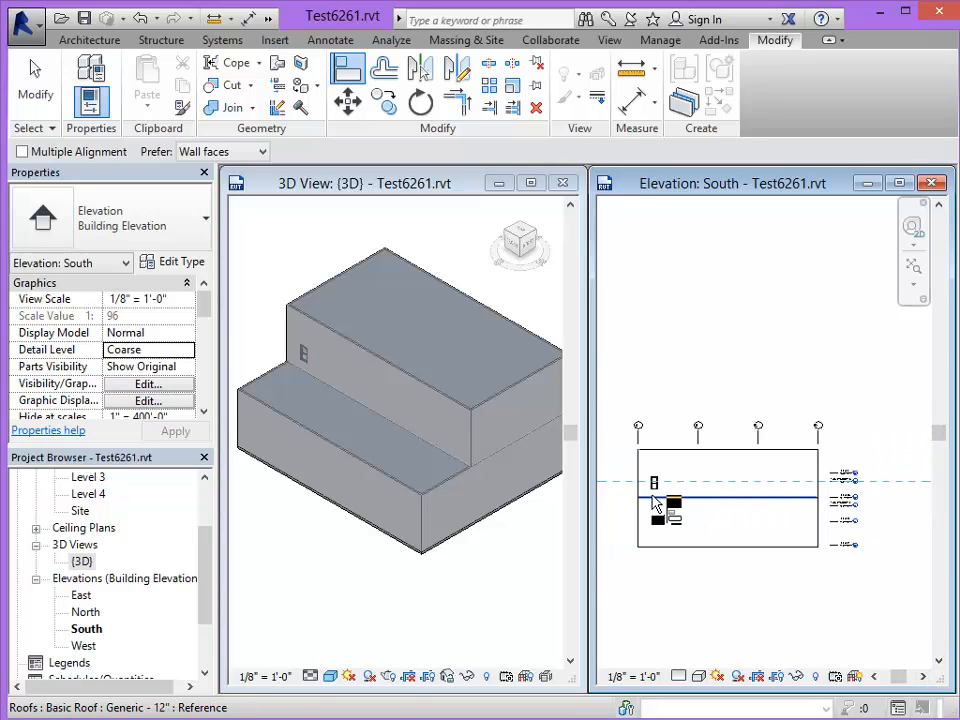
{"action": "scroll", "coordinate": [655, 500], "scroll_direction": "up", "scroll_amount": 5}
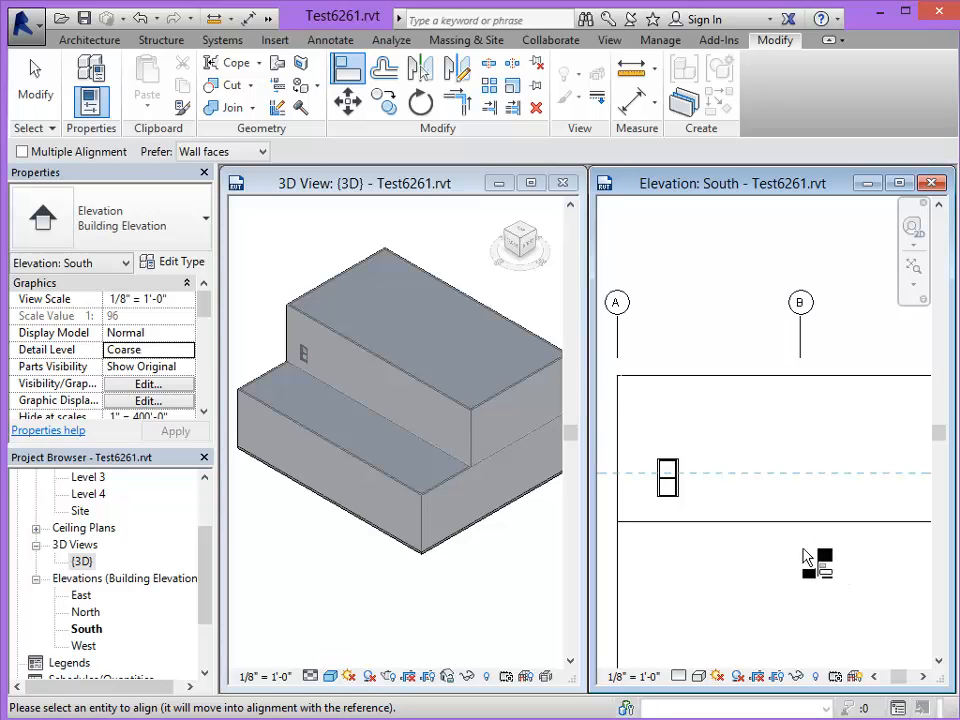
{"action": "left_click", "coordinate": [667, 460]}
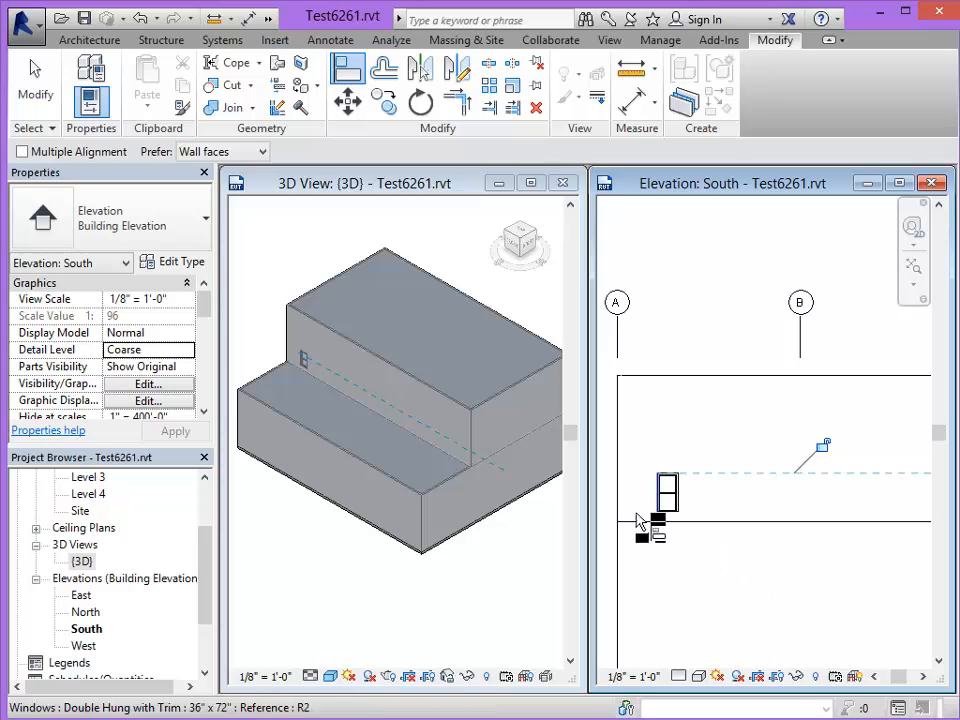
{"action": "scroll", "coordinate": [664, 546], "scroll_direction": "down", "scroll_amount": 2}
{"action": "scroll", "coordinate": [911, 566], "scroll_direction": "up", "scroll_amount": 2}
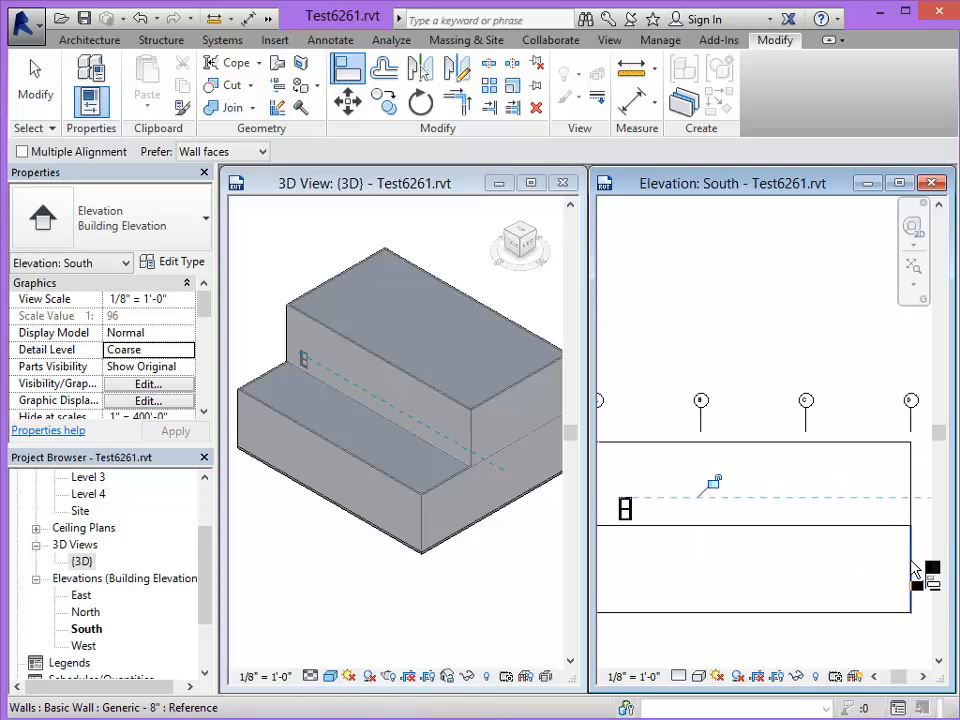
{"action": "scroll", "coordinate": [723, 566], "scroll_direction": "down", "scroll_amount": 2}
{"action": "scroll", "coordinate": [651, 572], "scroll_direction": "down", "scroll_amount": 1}
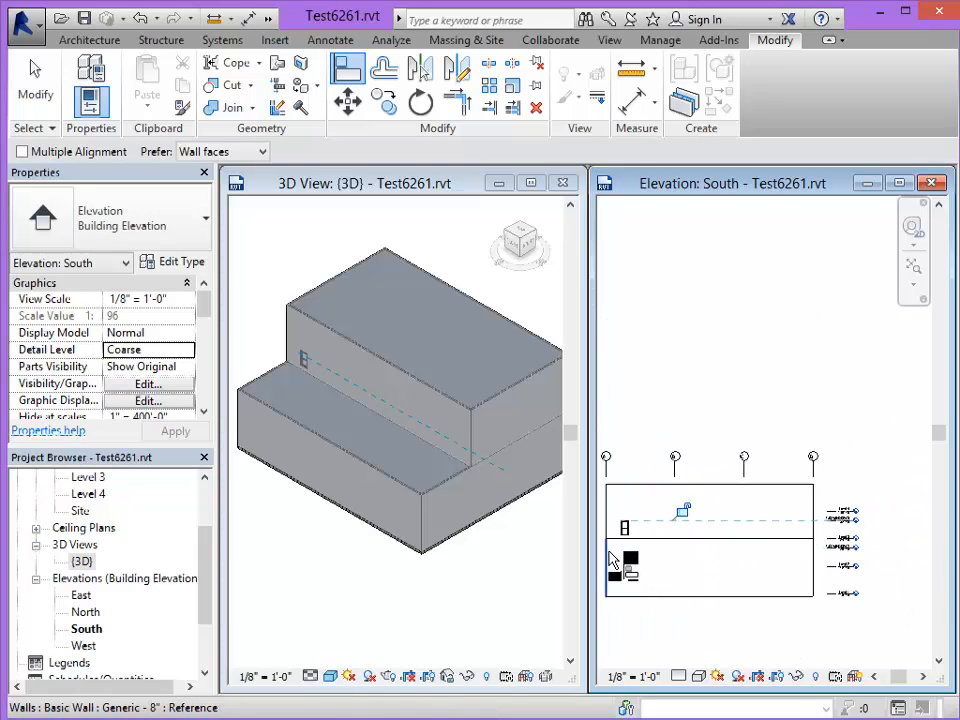
{"action": "scroll", "coordinate": [630, 565], "scroll_direction": "up", "scroll_amount": 1}
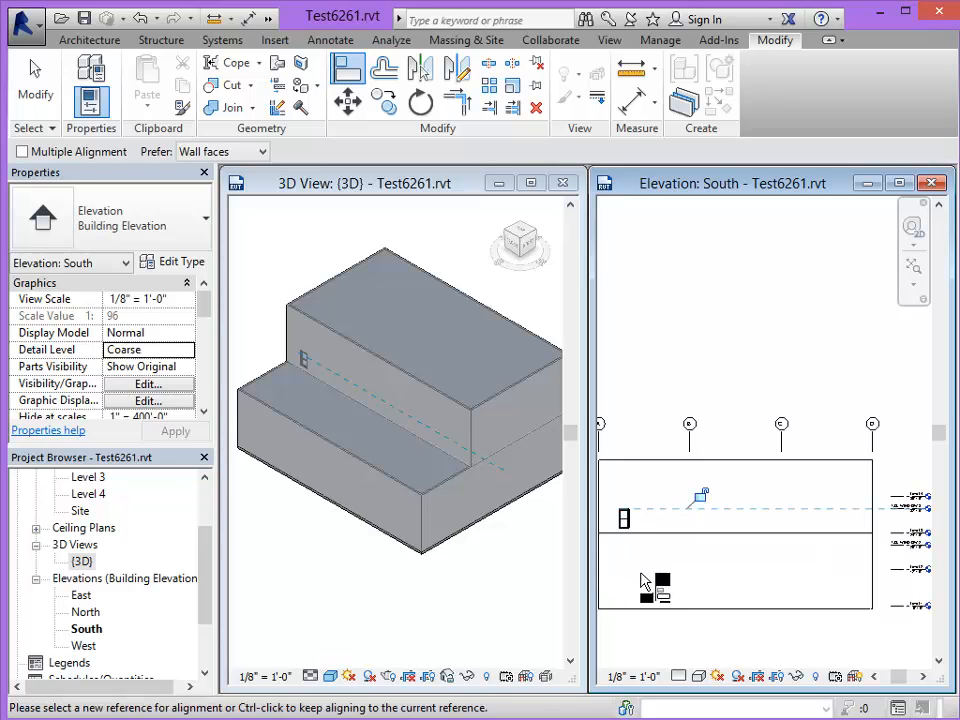
{"action": "left_click", "coordinate": [876, 679]}
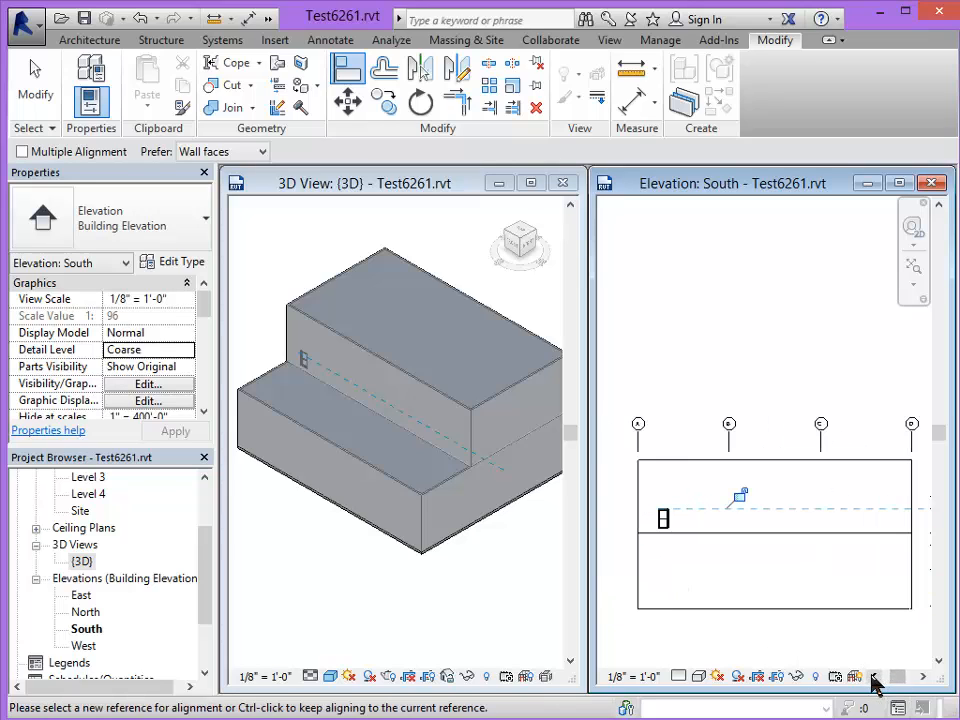
{"action": "key", "text": "Escape"}
{"action": "key", "text": "Escape"}
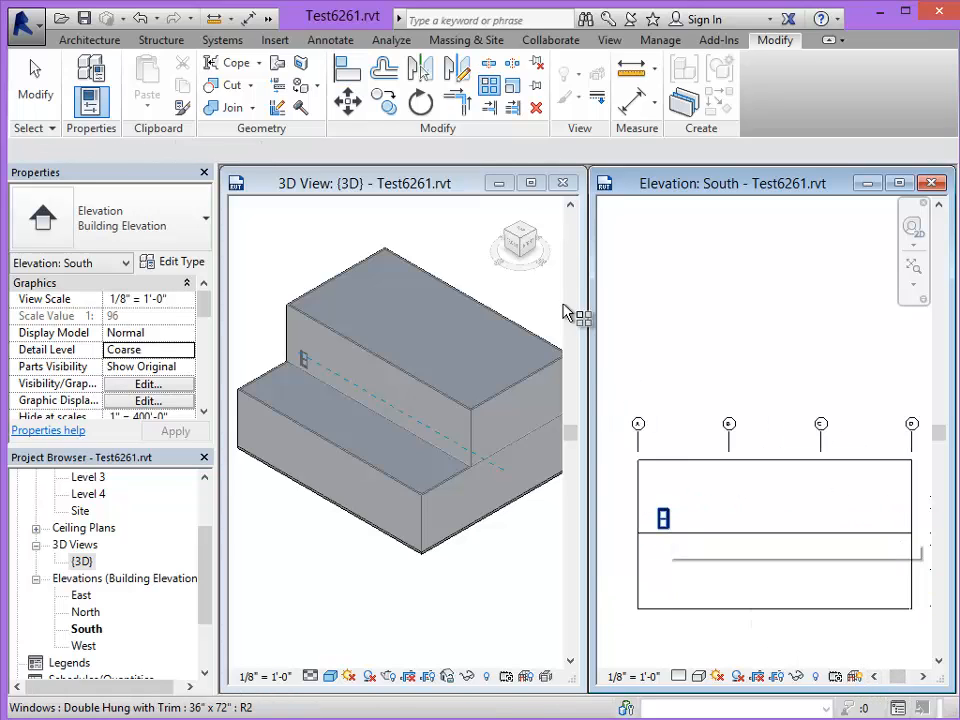
- Array the window linearly toward grid D as 6 grouped and associated items, with the second one 8'-0" from the first
{"action": "right_click", "coordinate": [661, 522]}
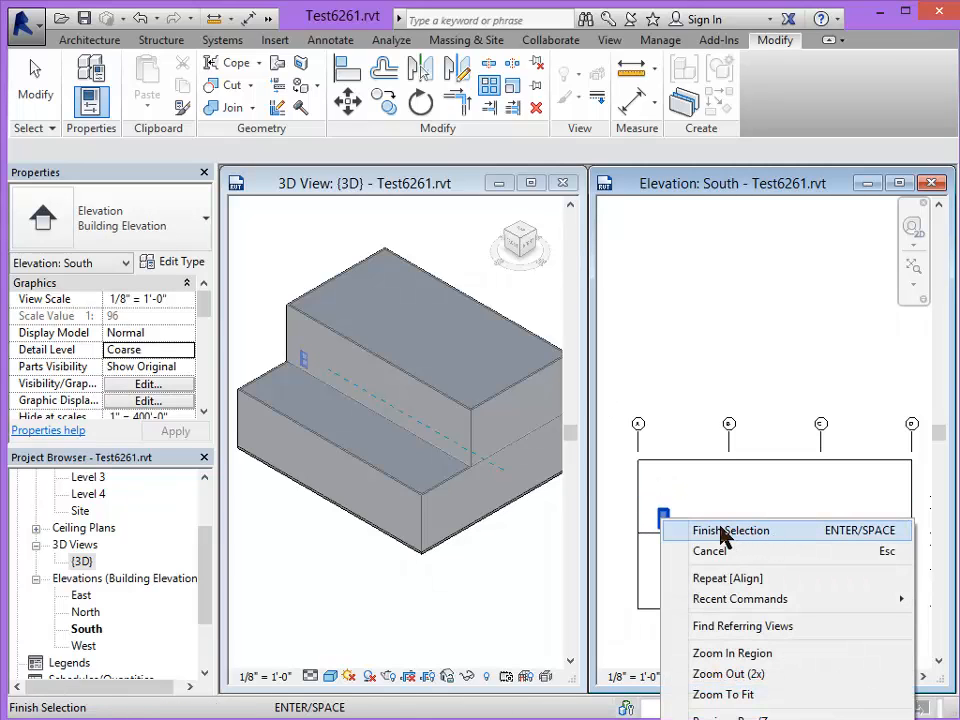
{"action": "left_click", "coordinate": [771, 531]}
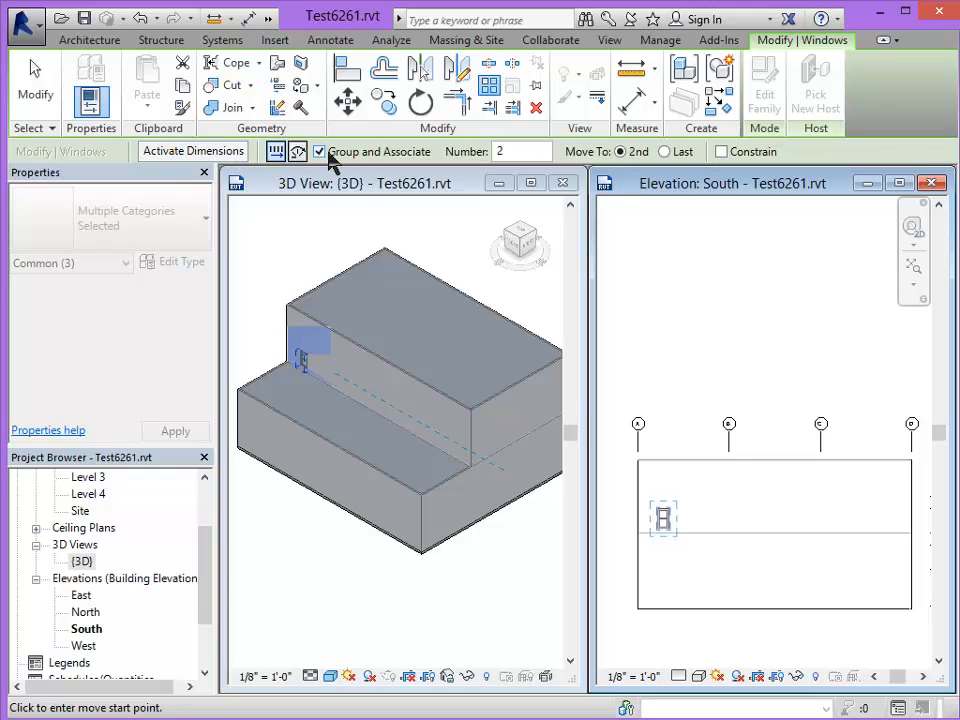
{"action": "left_click", "coordinate": [524, 148]}
{"action": "left_click", "coordinate": [662, 513]}
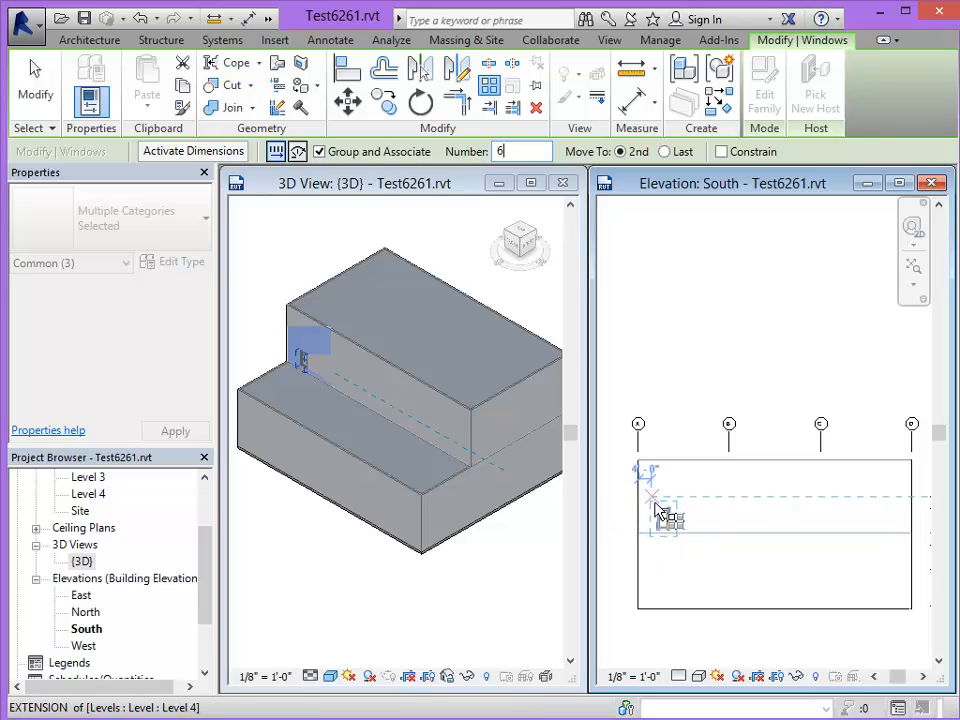
{"action": "left_click", "coordinate": [658, 509]}
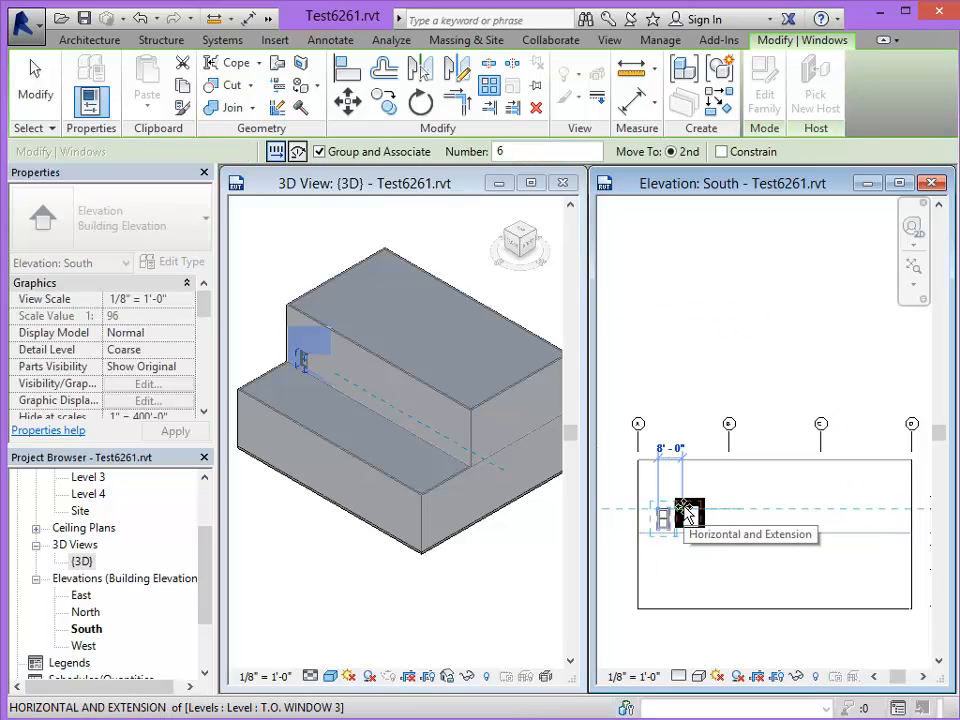
{"action": "left_click", "coordinate": [690, 514]}
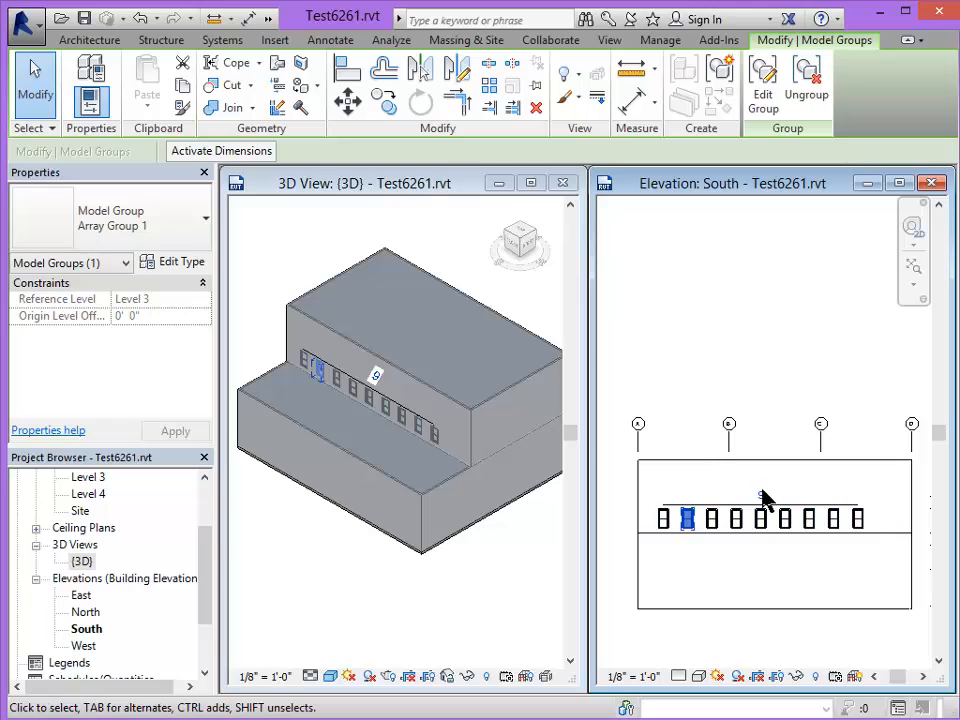
- Set the count of the window array on the upper south wall to 10
{"action": "left_click", "coordinate": [760, 495]}
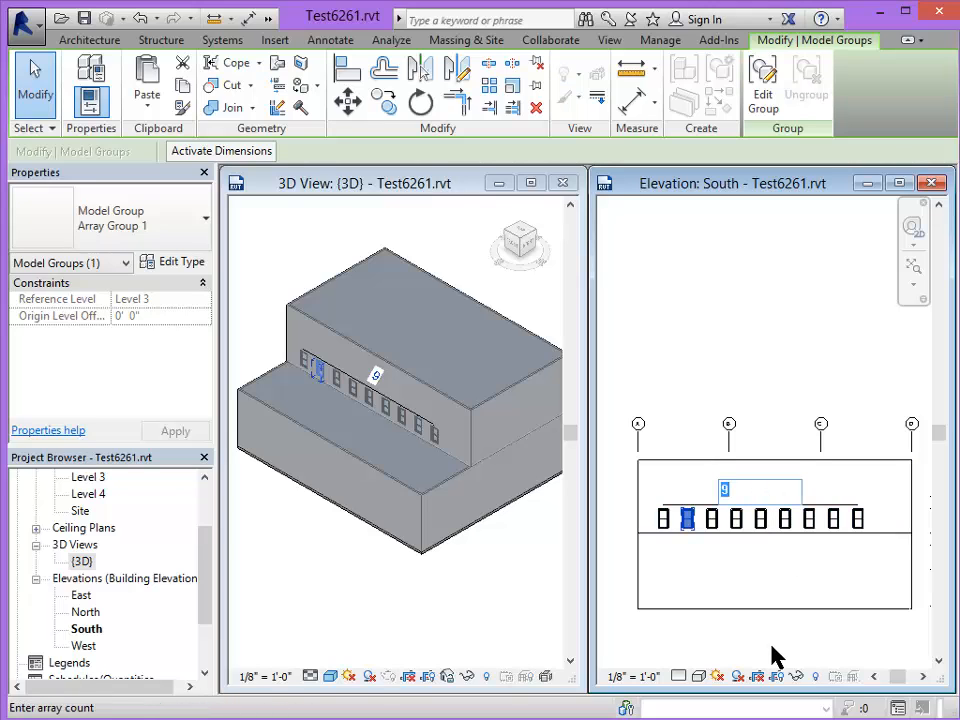
{"action": "left_click", "coordinate": [760, 495]}
{"action": "type", "text": "10"}
{"action": "key", "text": "Return"}
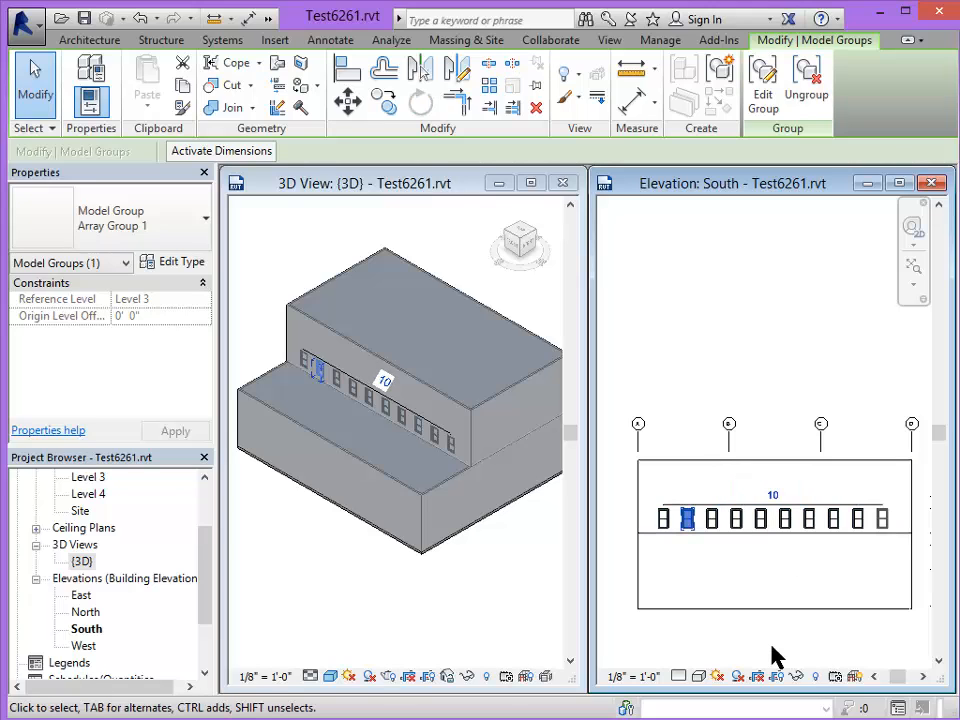
{"action": "left_click", "coordinate": [805, 332]}
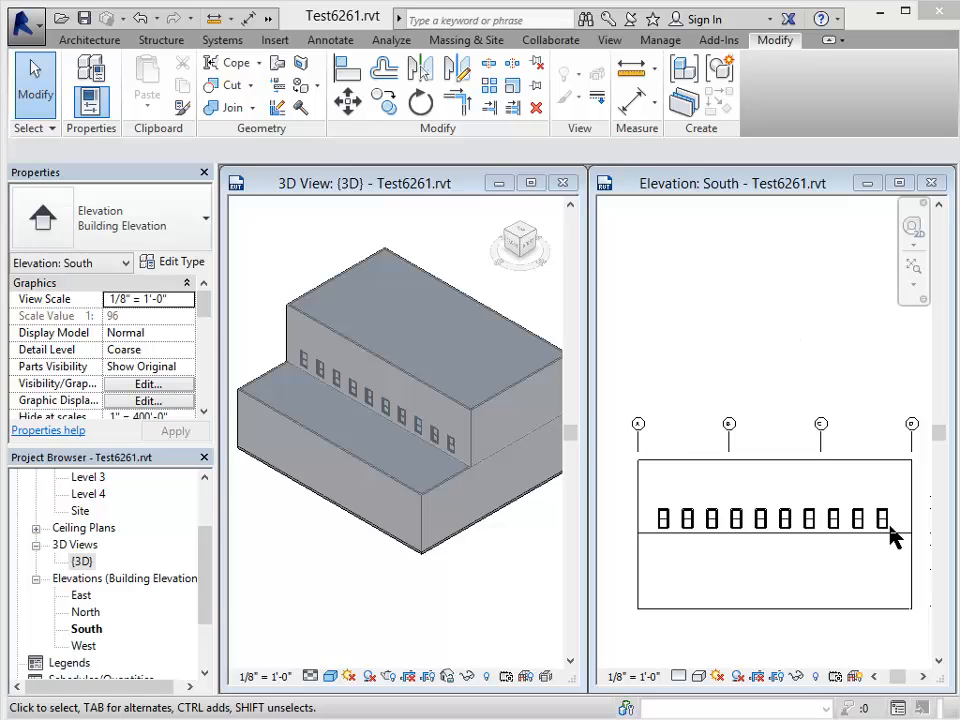
- Edit the group of the first arrayed window, change its window type to Casement with Trim 72" x 72", and finish the group edit
{"action": "left_click", "coordinate": [662, 530]}
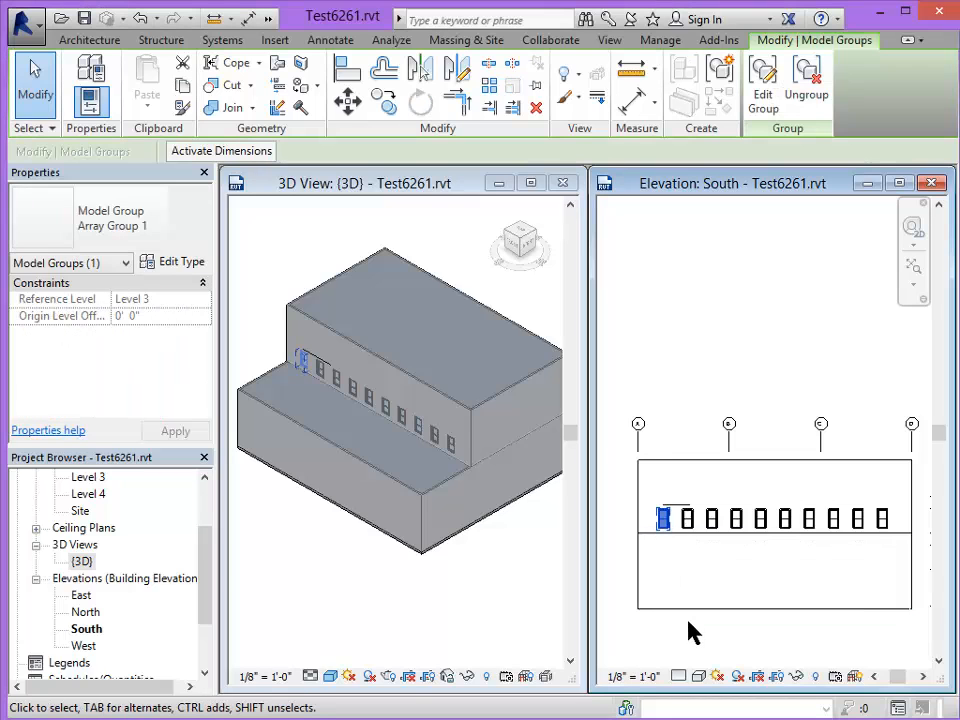
{"action": "left_click", "coordinate": [763, 100]}
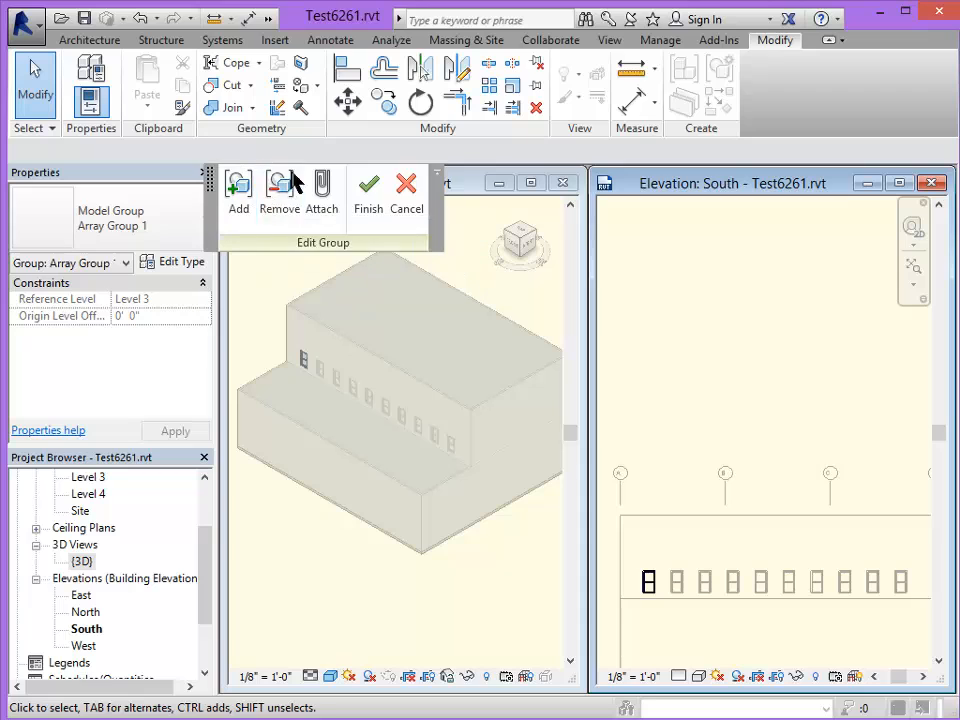
{"action": "left_click", "coordinate": [181, 212]}
{"action": "left_click", "coordinate": [123, 389]}
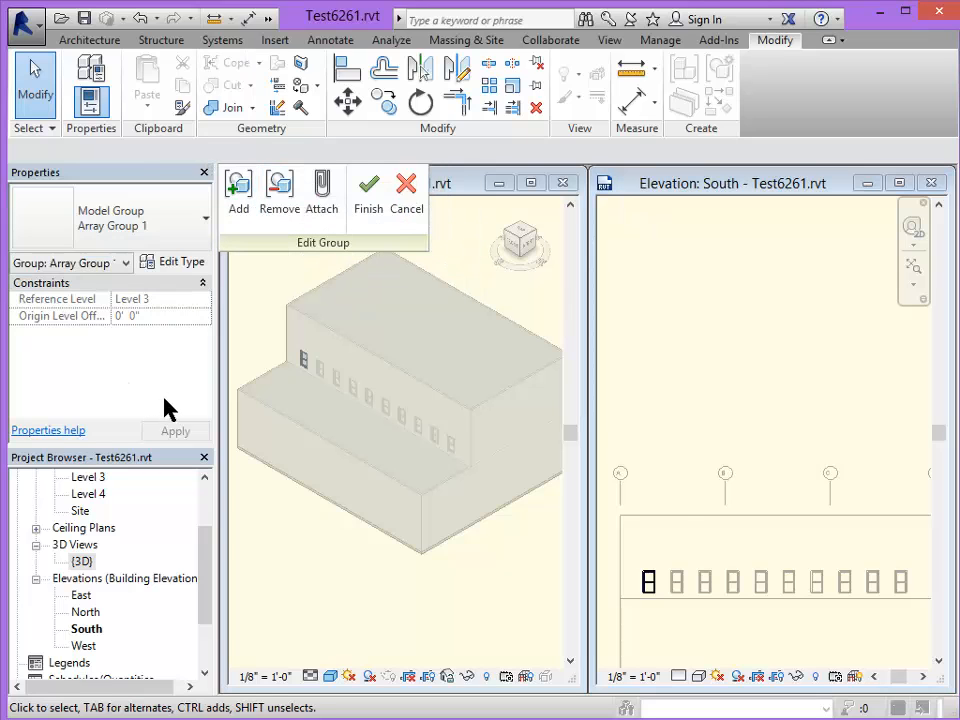
{"action": "left_click", "coordinate": [648, 582]}
{"action": "left_click", "coordinate": [183, 236]}
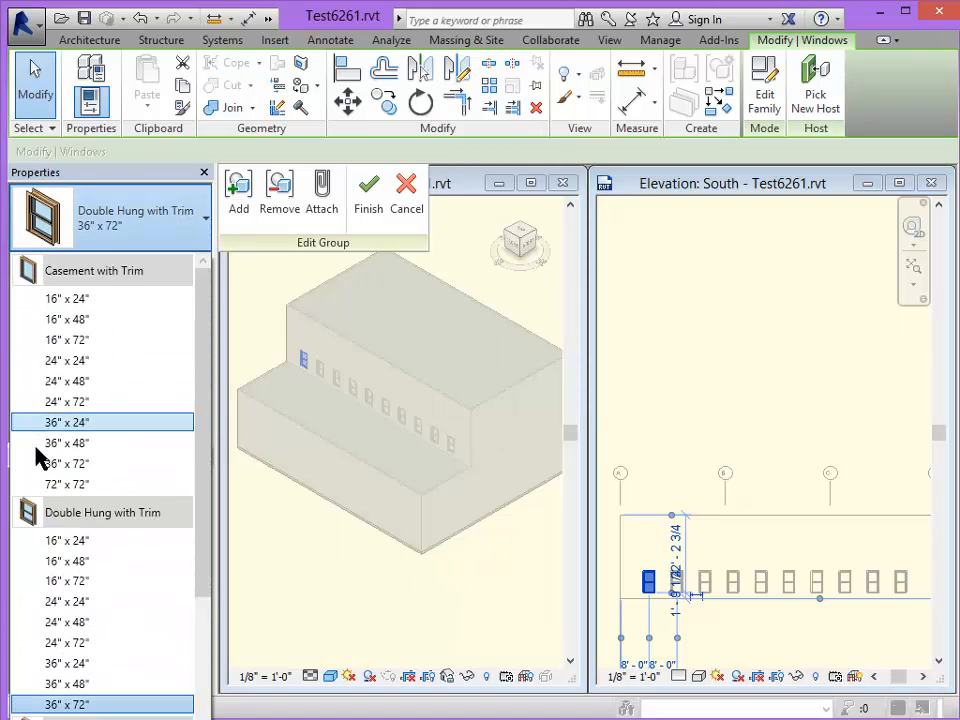
{"action": "left_click", "coordinate": [64, 485]}
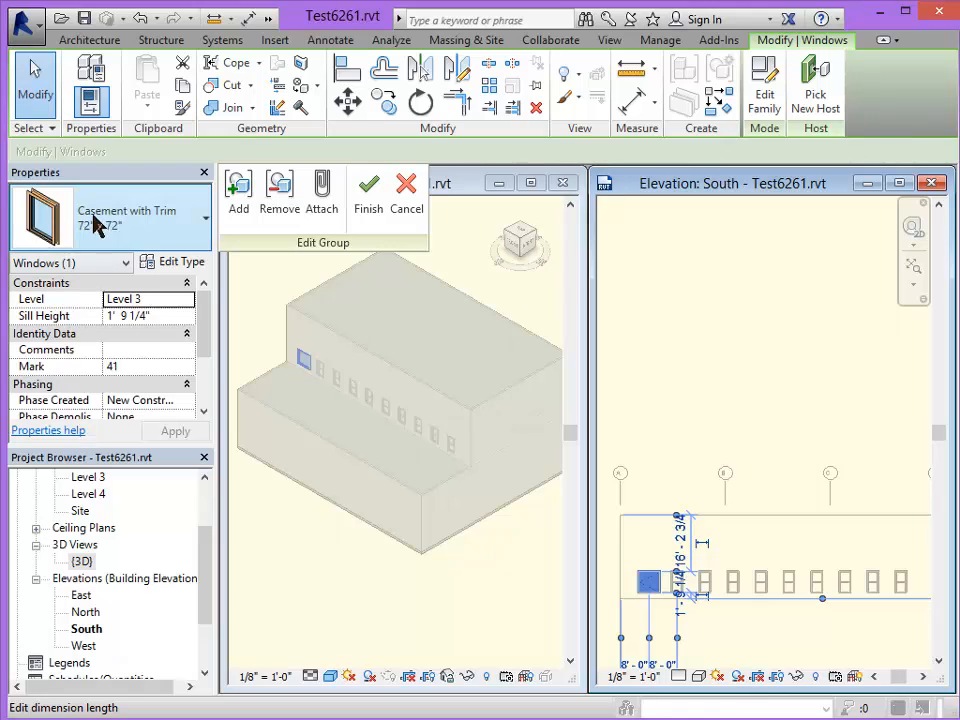
{"action": "left_click", "coordinate": [369, 195]}
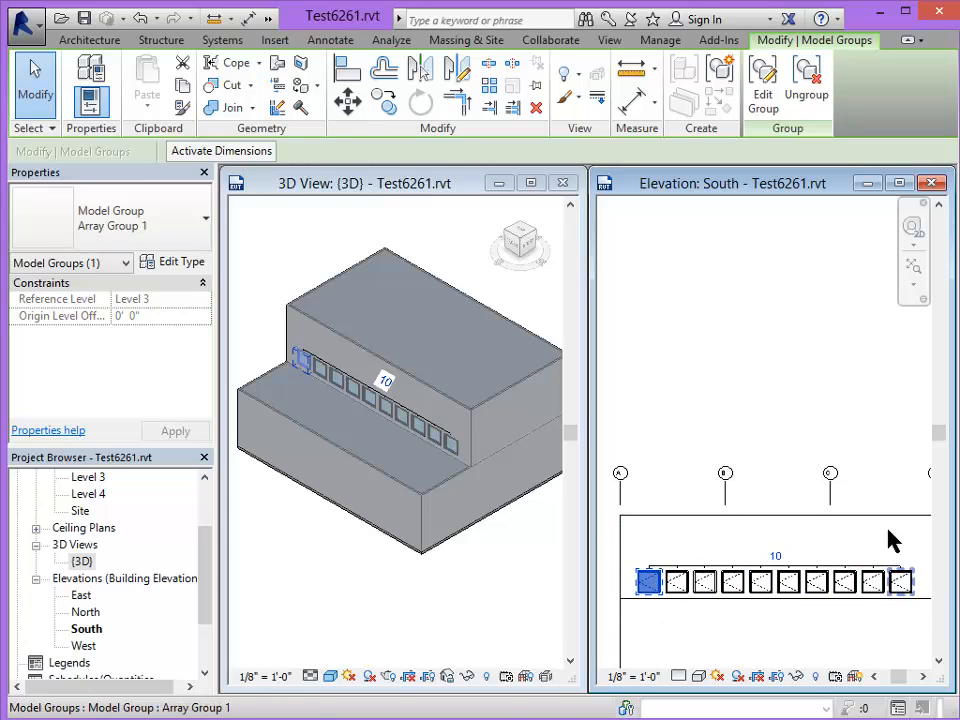
- Copy the whole row of ten arrayed windows straight up from Level 3 to Level 4 on the upper south wall
{"action": "left_click", "coordinate": [855, 424]}
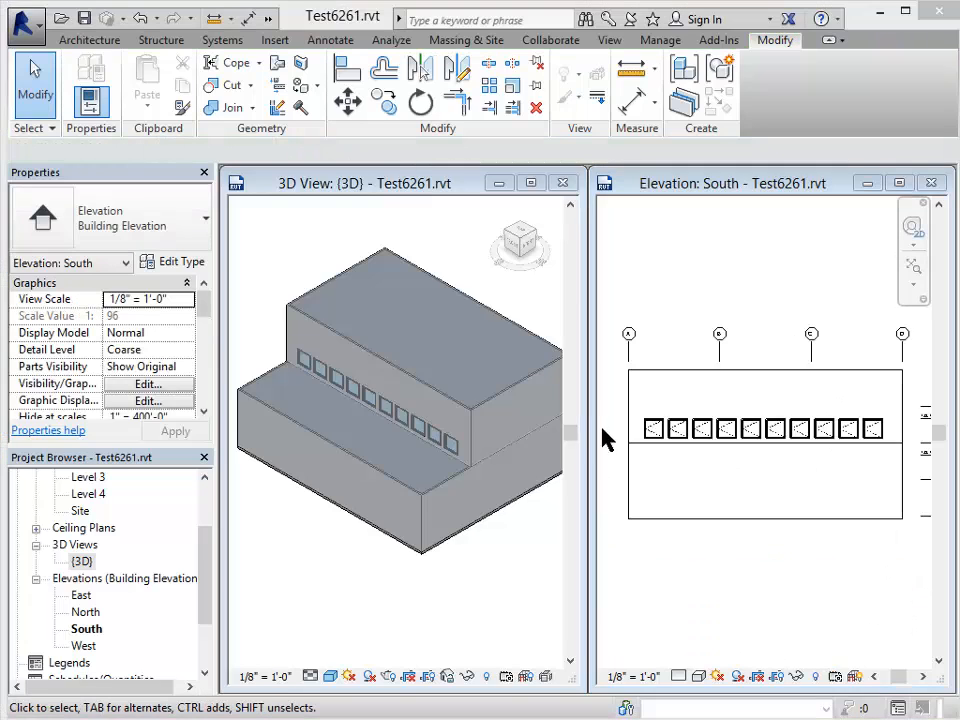
{"action": "left_click", "coordinate": [615, 405]}
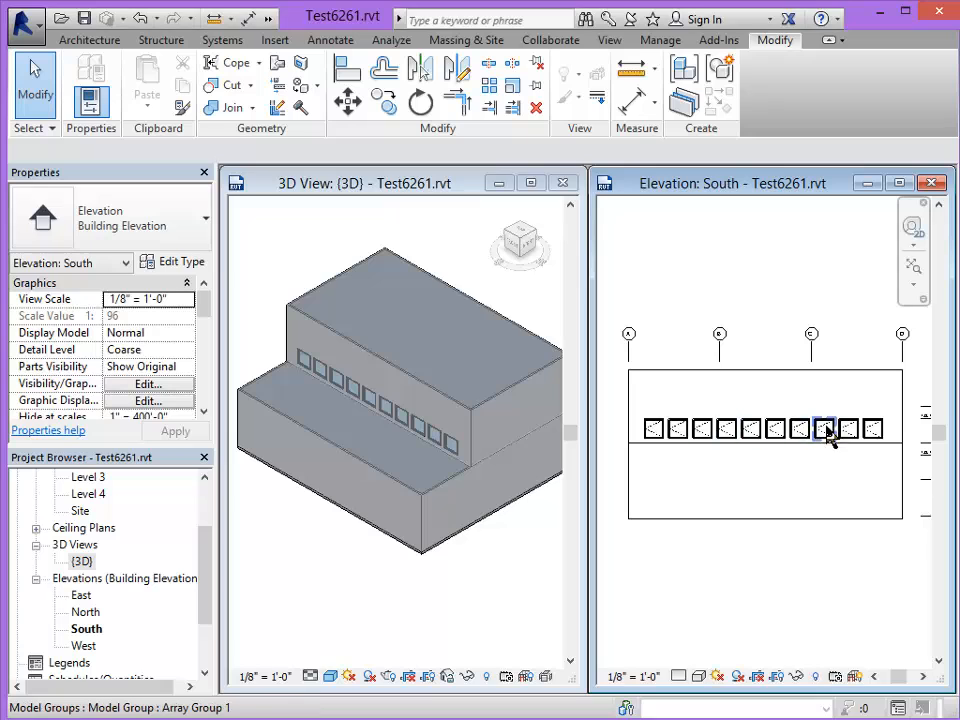
{"action": "left_click_drag", "start_coordinate": [608, 412], "coordinate": [898, 452]}
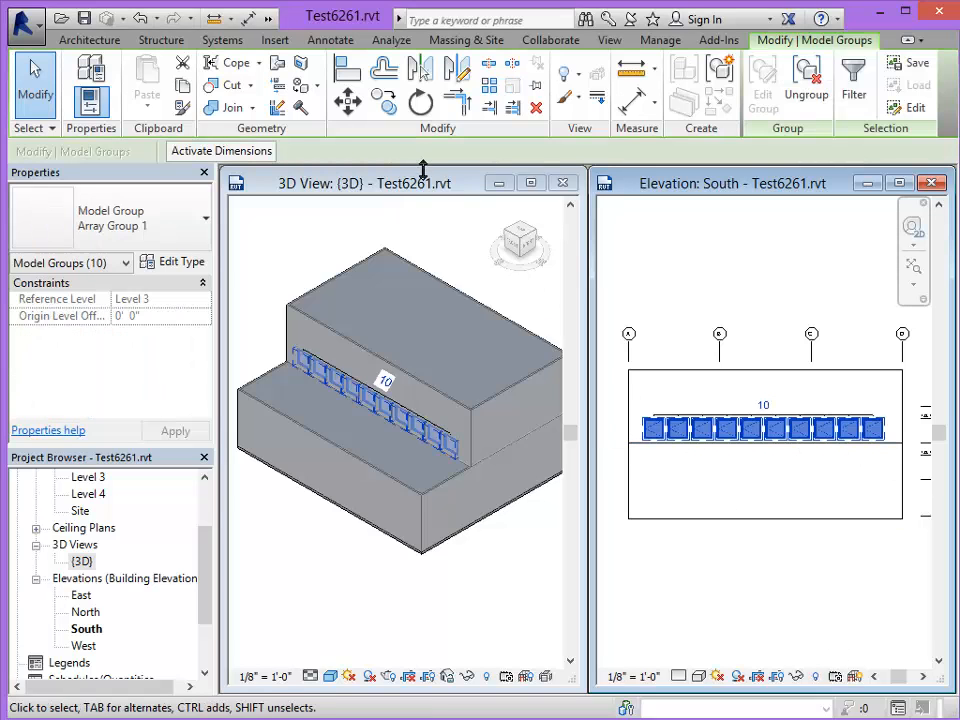
{"action": "left_click", "coordinate": [388, 108]}
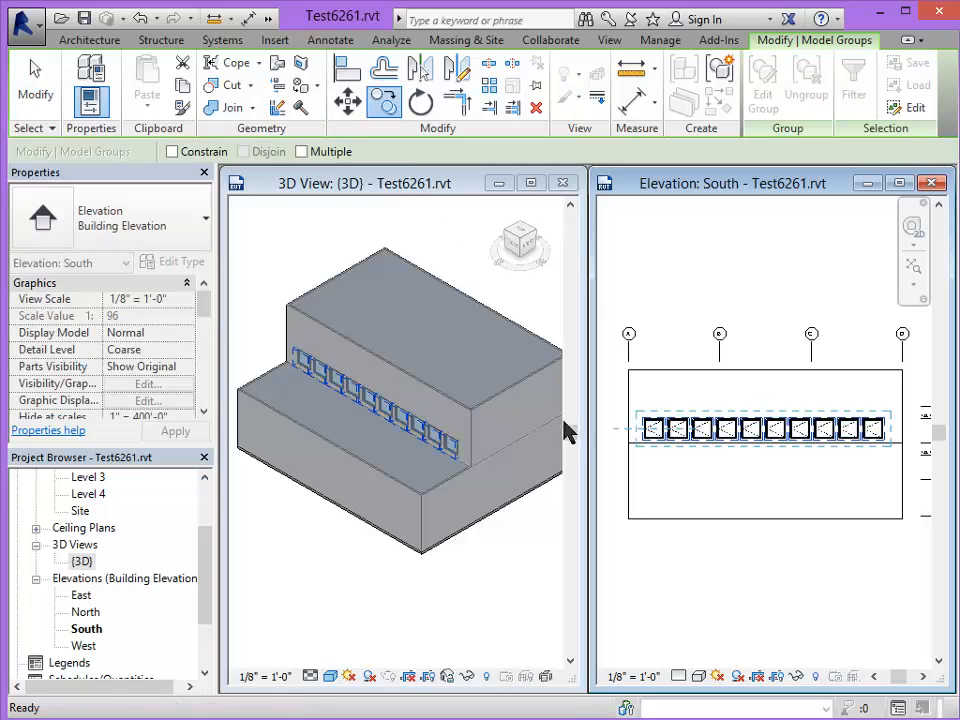
{"action": "left_click", "coordinate": [617, 419]}
{"action": "left_click", "coordinate": [617, 390]}
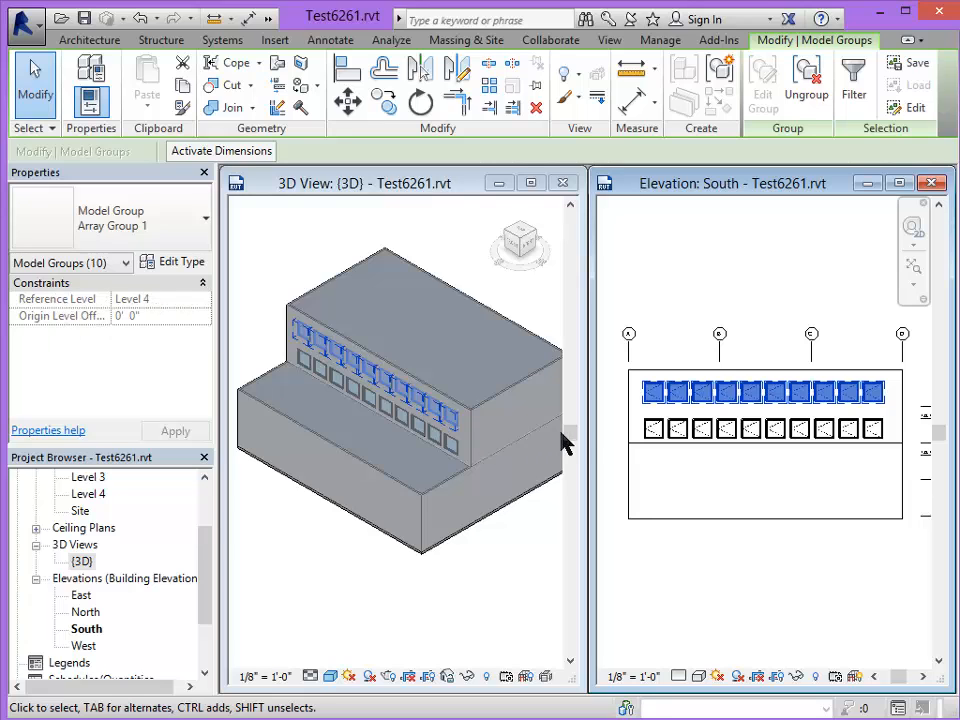
{"action": "left_click", "coordinate": [692, 330]}
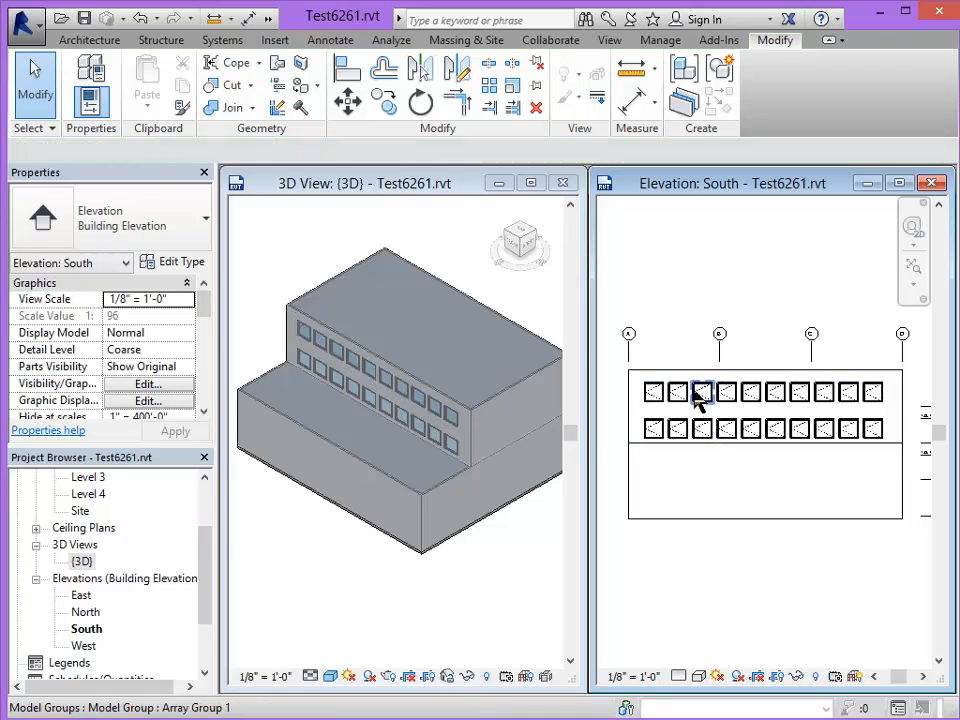
- Edit the group of the first lower-row window, change its window type to Double Hung with Trim 36" x 72", and finish the group edit
{"action": "left_click", "coordinate": [654, 432]}
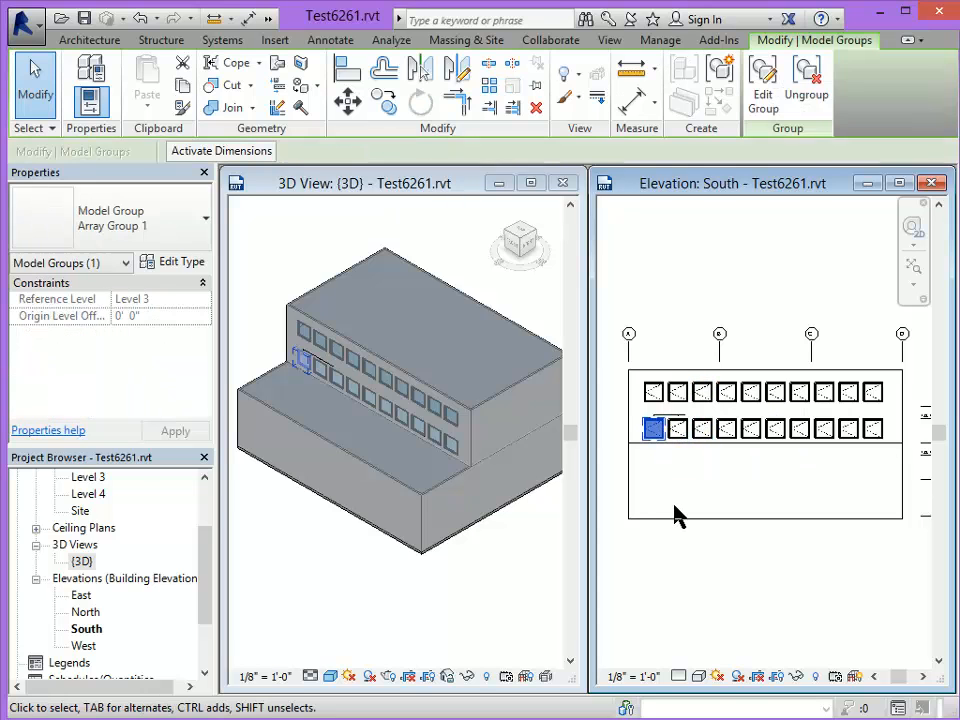
{"action": "left_click", "coordinate": [763, 100]}
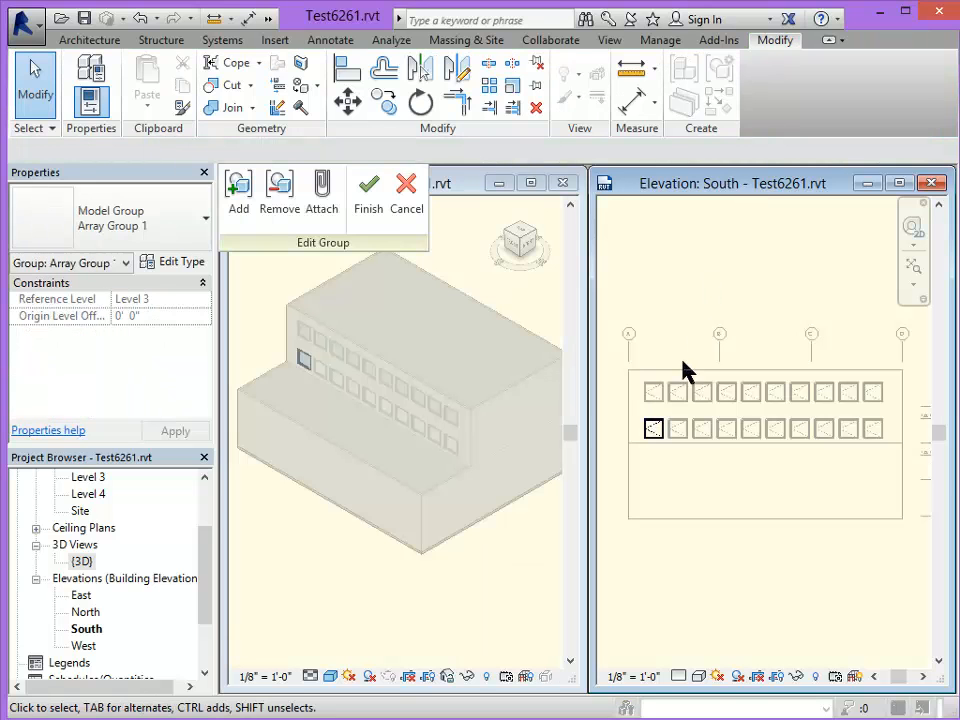
{"action": "left_click", "coordinate": [652, 432]}
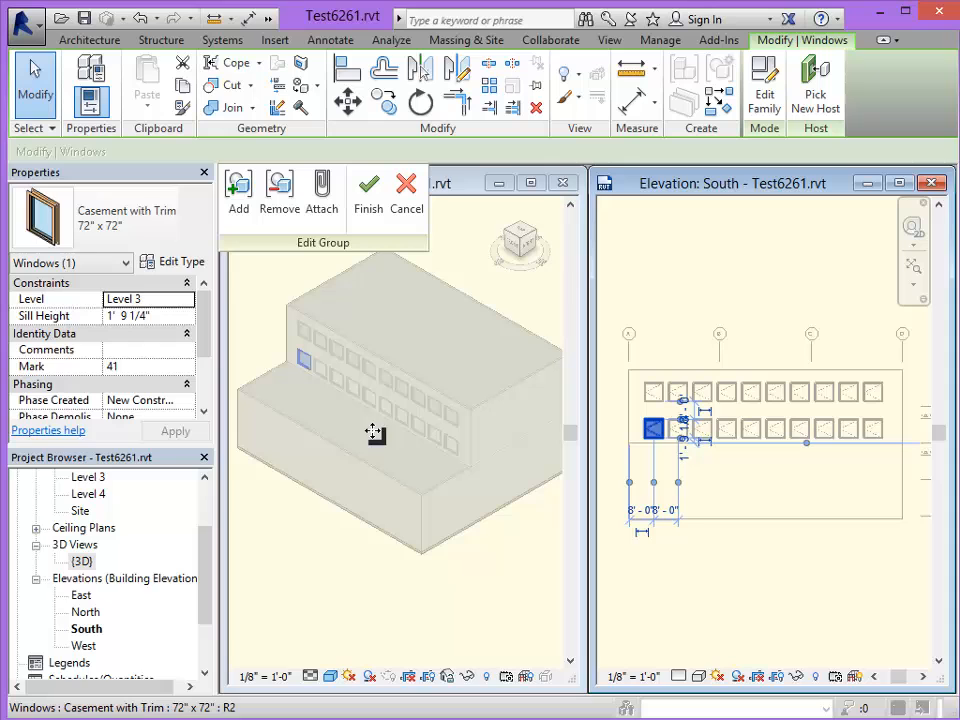
{"action": "left_click", "coordinate": [166, 240]}
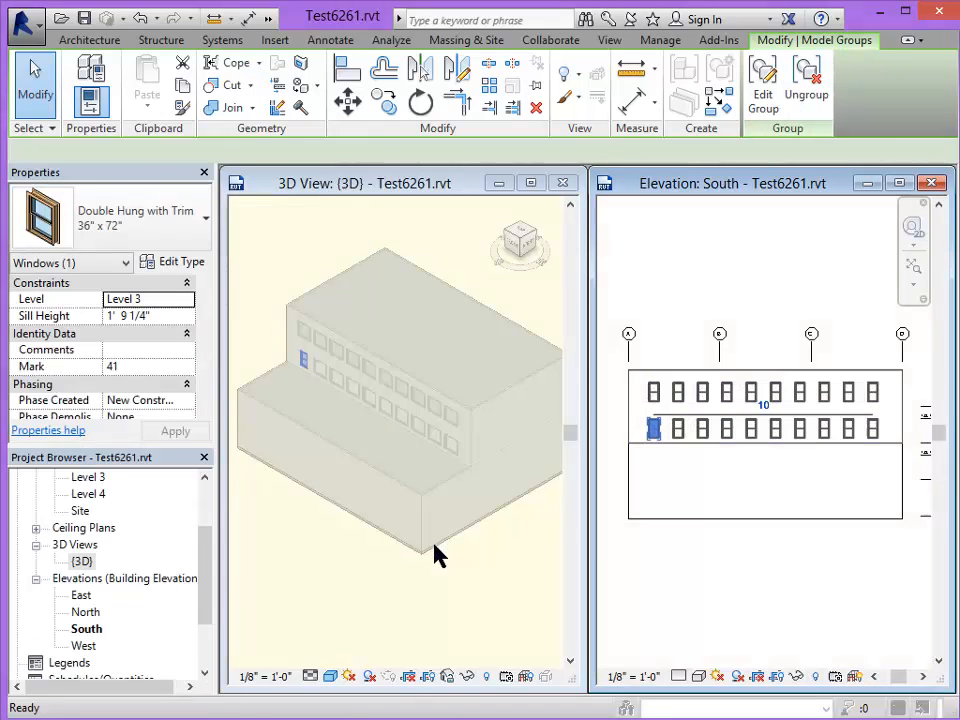
{"action": "left_click", "coordinate": [762, 618]}
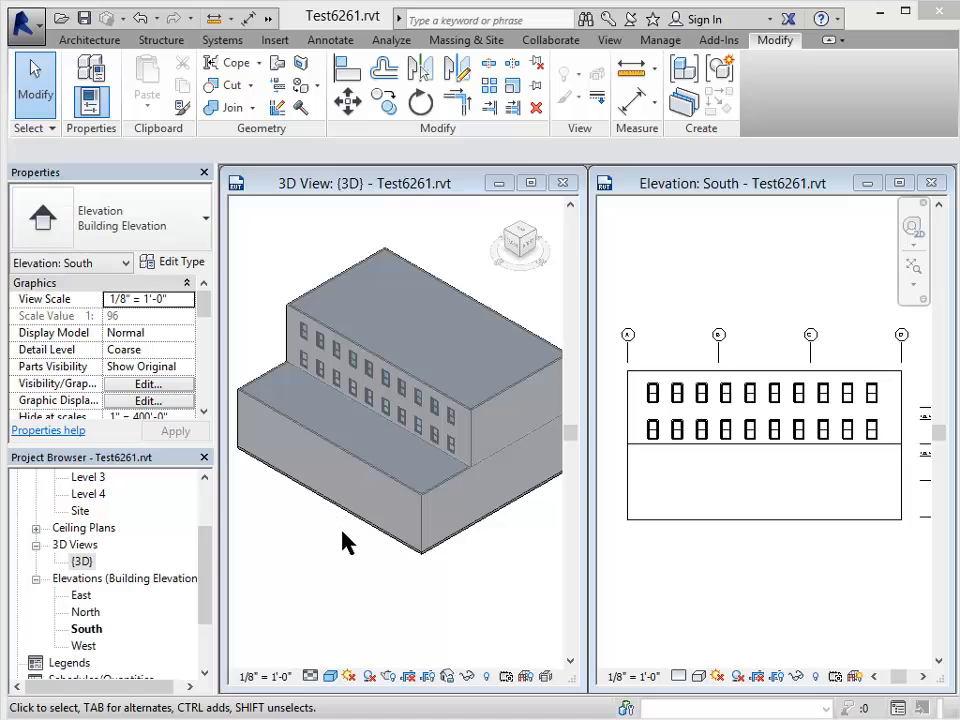
- Edit the lower south wall's profile and sketch a vertical line about 64'-0" long upward from the midpoint of its base
{"action": "left_click", "coordinate": [356, 470]}
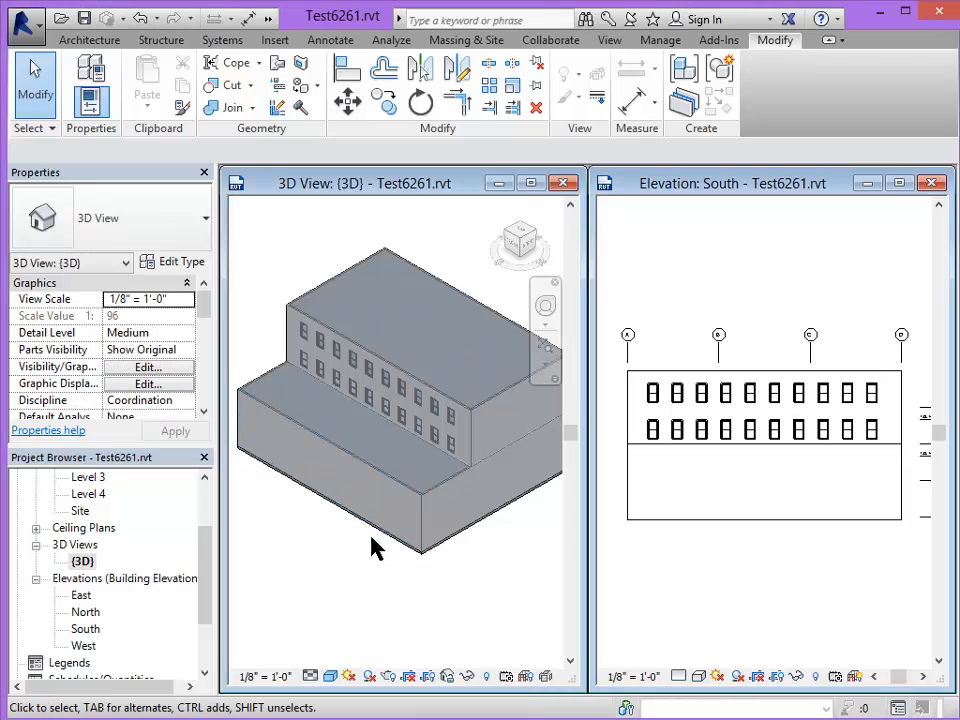
{"action": "left_click", "coordinate": [353, 477]}
{"action": "left_click", "coordinate": [730, 97]}
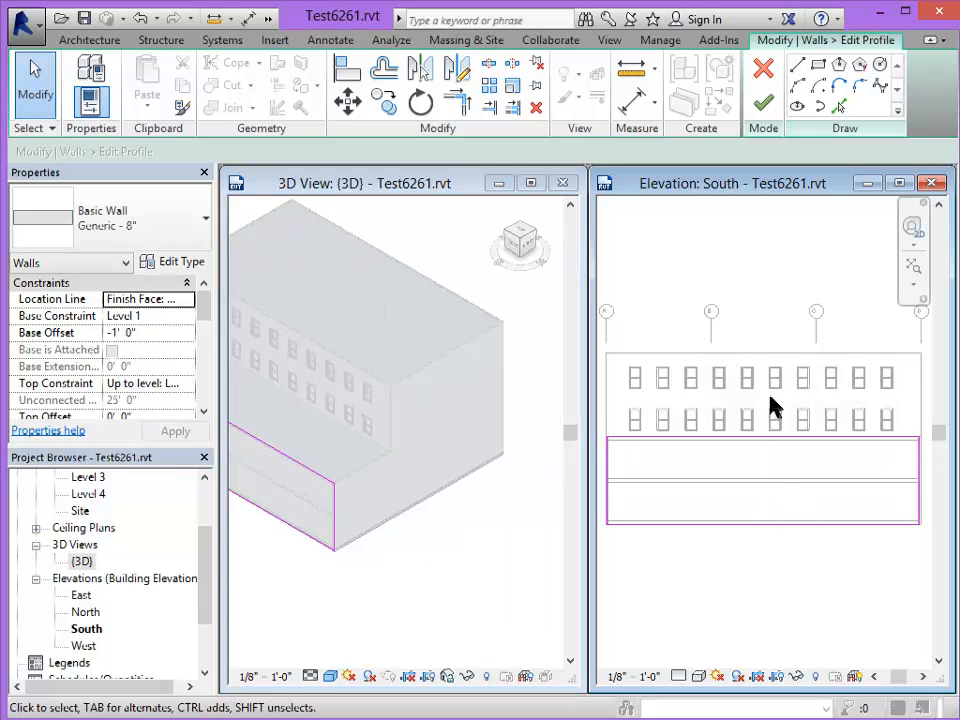
{"action": "left_click", "coordinate": [797, 65]}
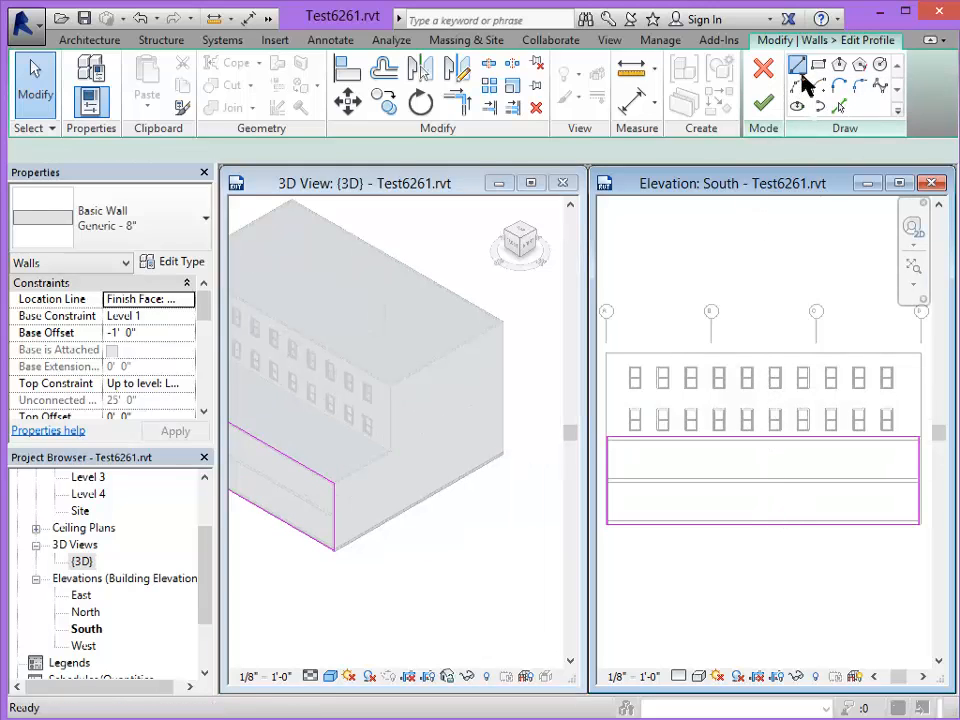
{"action": "left_click", "coordinate": [770, 527]}
{"action": "left_click", "coordinate": [764, 300]}
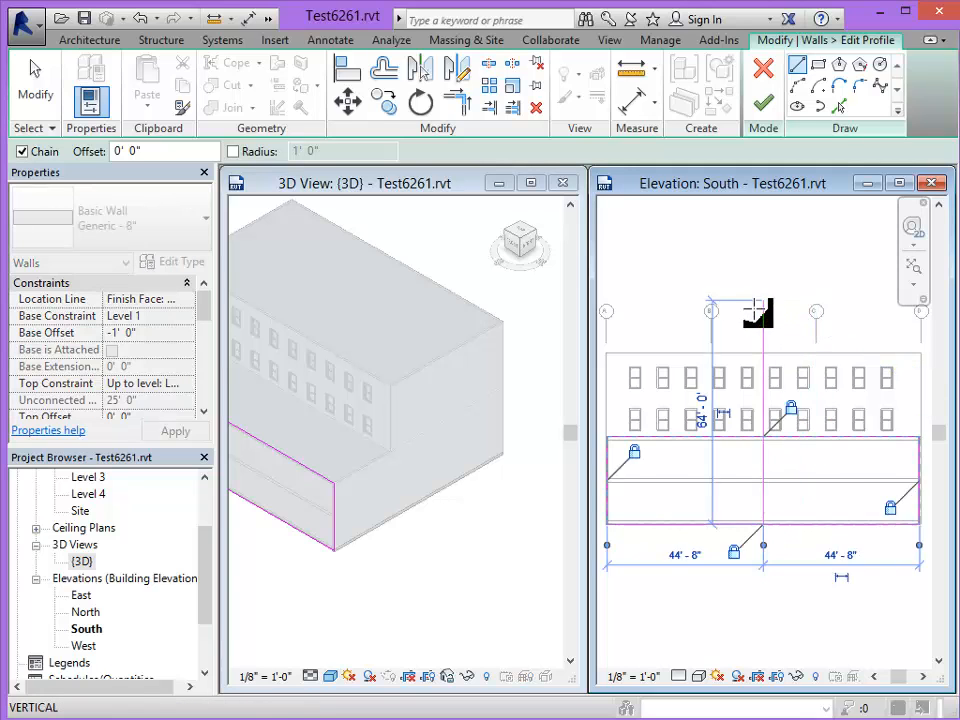
{"action": "left_click", "coordinate": [33, 82]}
- Place an aligned dimension from grid A through the vertical sketch line to grid D above the grid bubbles, and make its segments equal
{"action": "key", "text": "d"}
{"action": "key", "text": "i"}
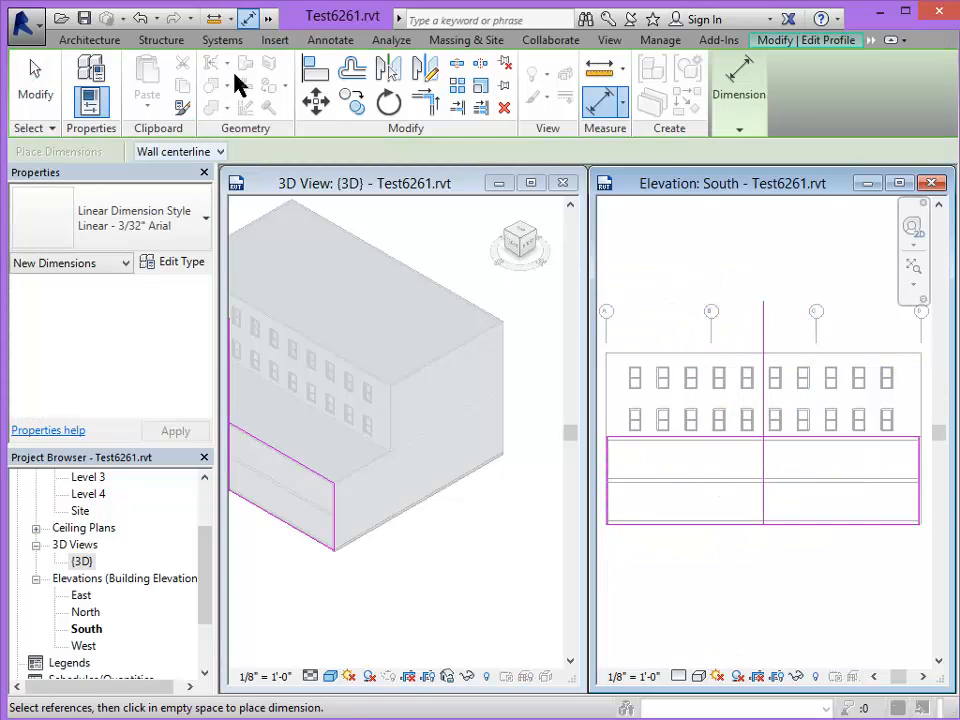
{"action": "left_click", "coordinate": [326, 42]}
{"action": "scroll", "coordinate": [323, 43], "scroll_direction": "up", "scroll_amount": 1}
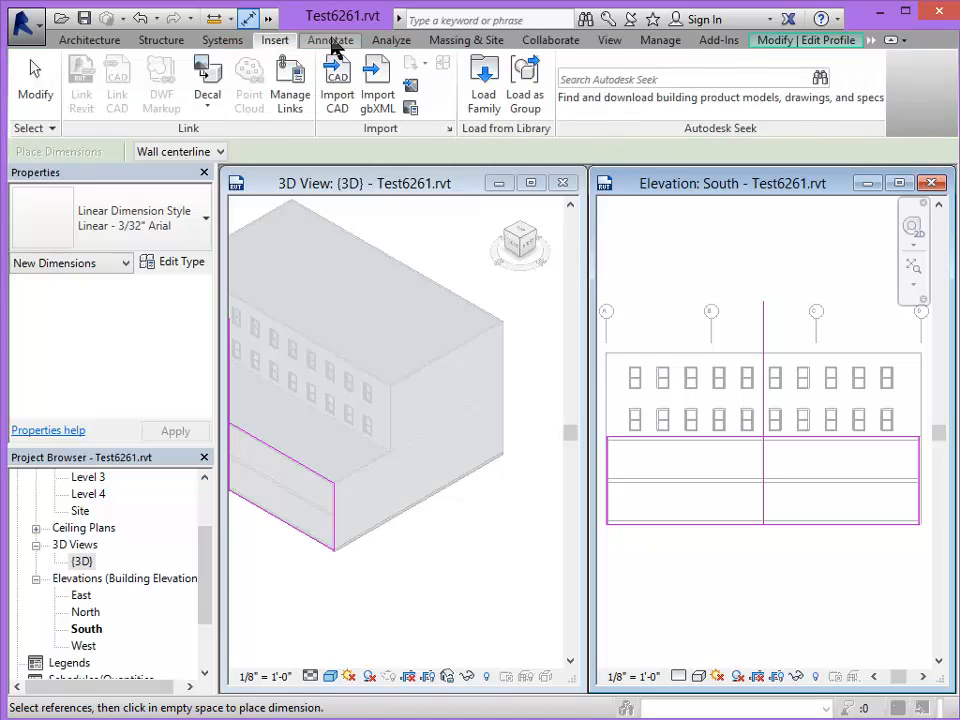
{"action": "left_click", "coordinate": [331, 43]}
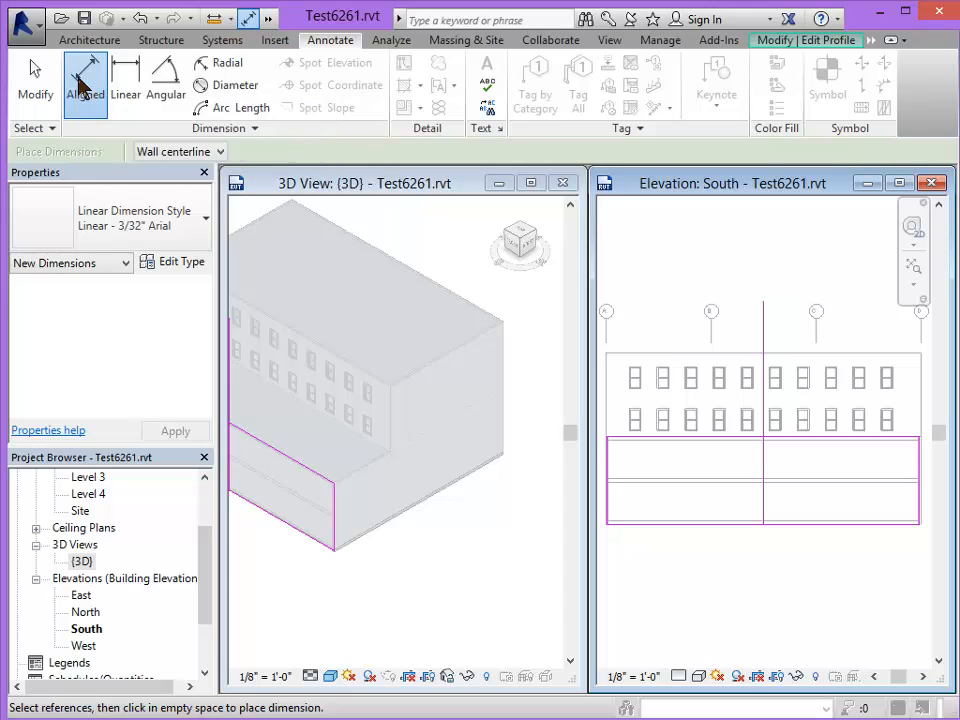
{"action": "left_click", "coordinate": [609, 338]}
{"action": "left_click", "coordinate": [763, 343]}
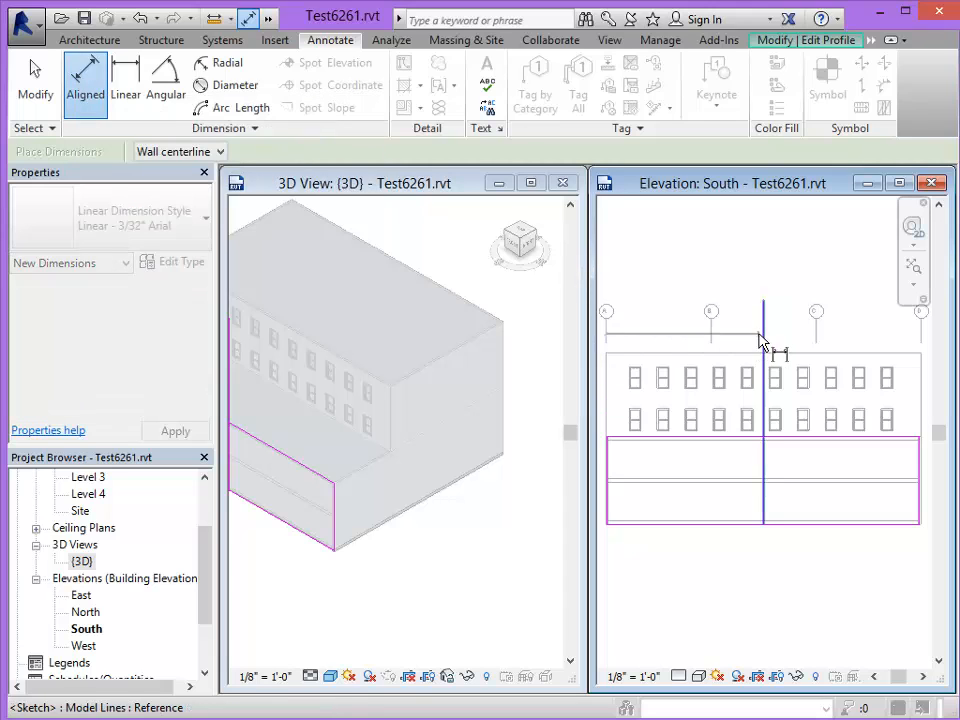
{"action": "left_click", "coordinate": [925, 340]}
{"action": "left_click", "coordinate": [795, 285]}
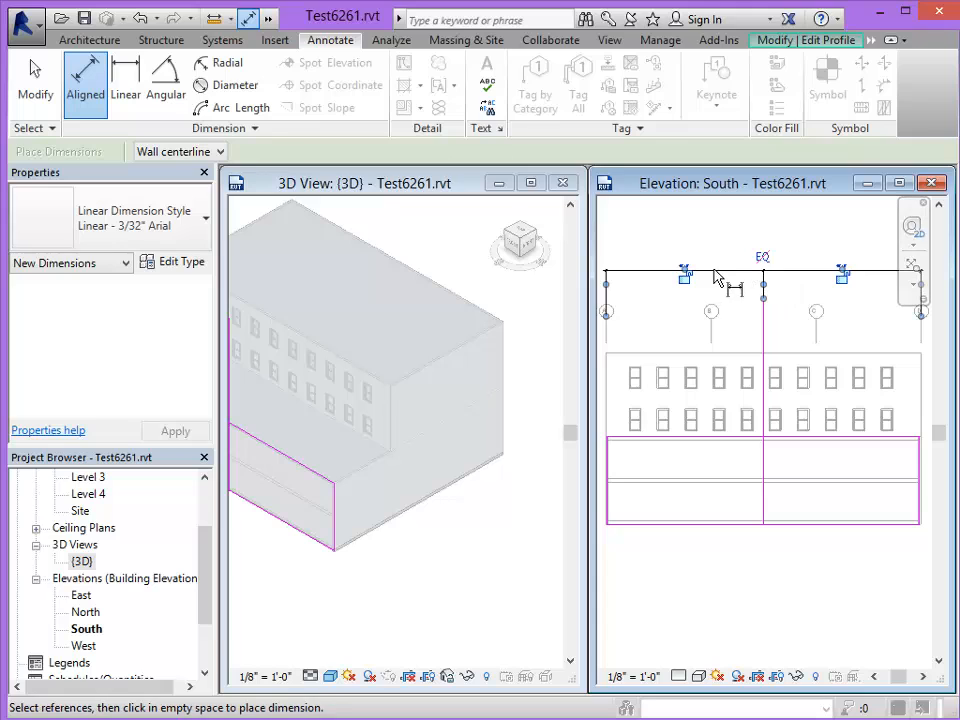
{"action": "left_click", "coordinate": [762, 258]}
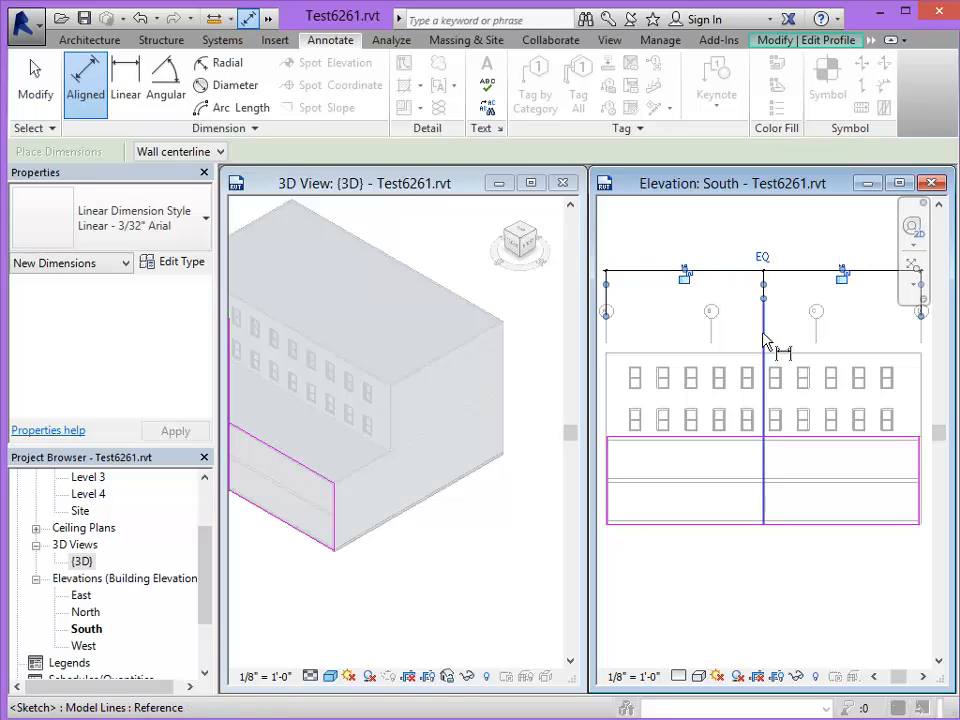
- Delete the equality dimension above the grid bubbles
{"action": "left_click", "coordinate": [36, 95]}
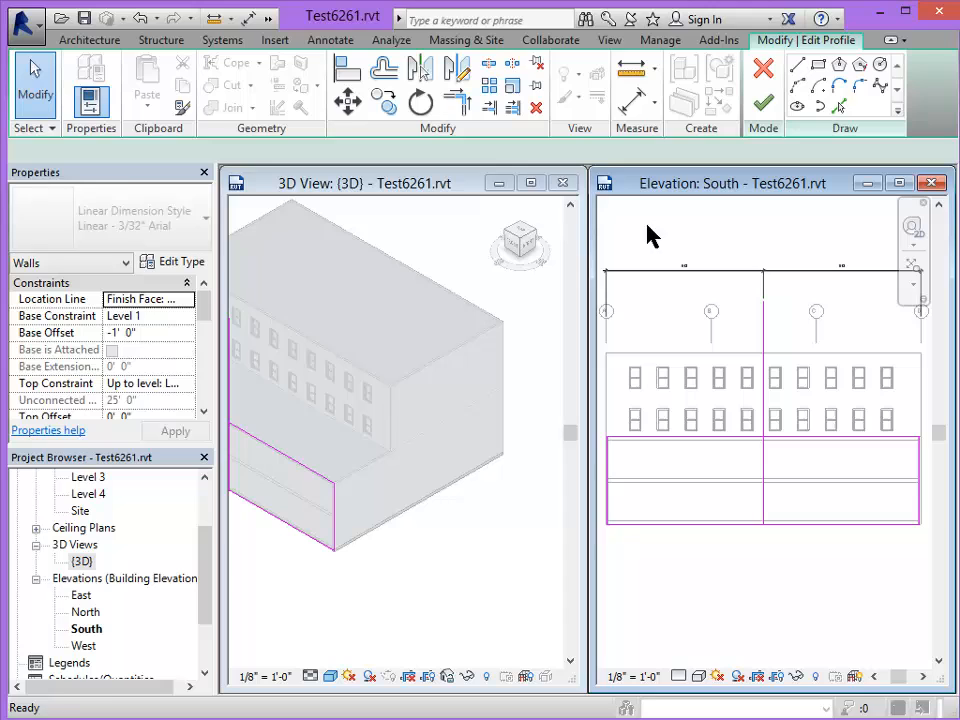
{"action": "left_click", "coordinate": [797, 271]}
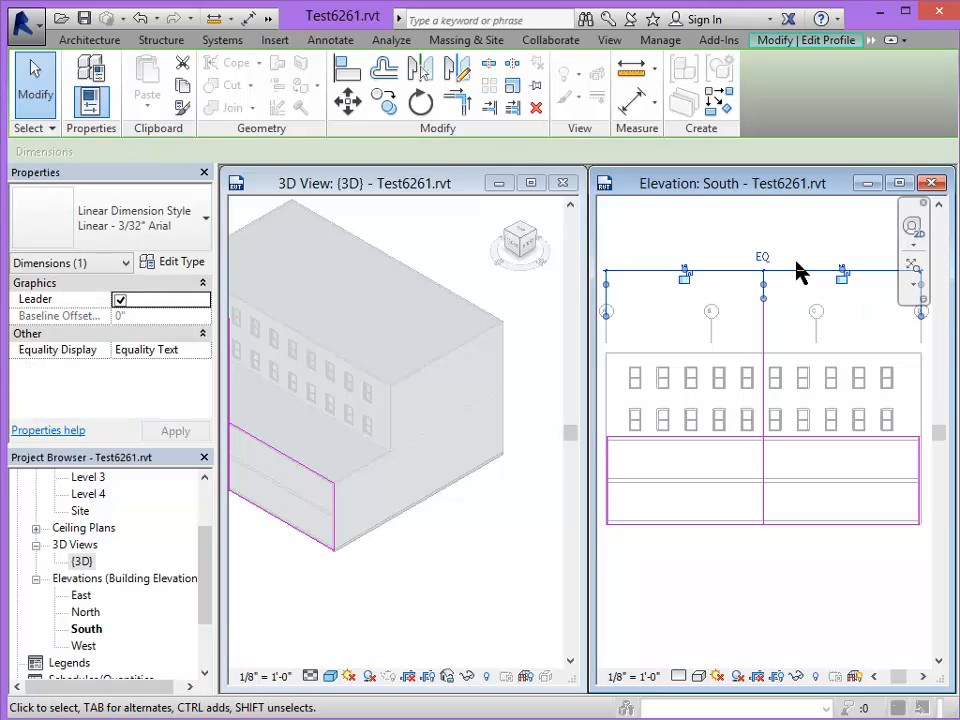
{"action": "key", "text": "Escape"}
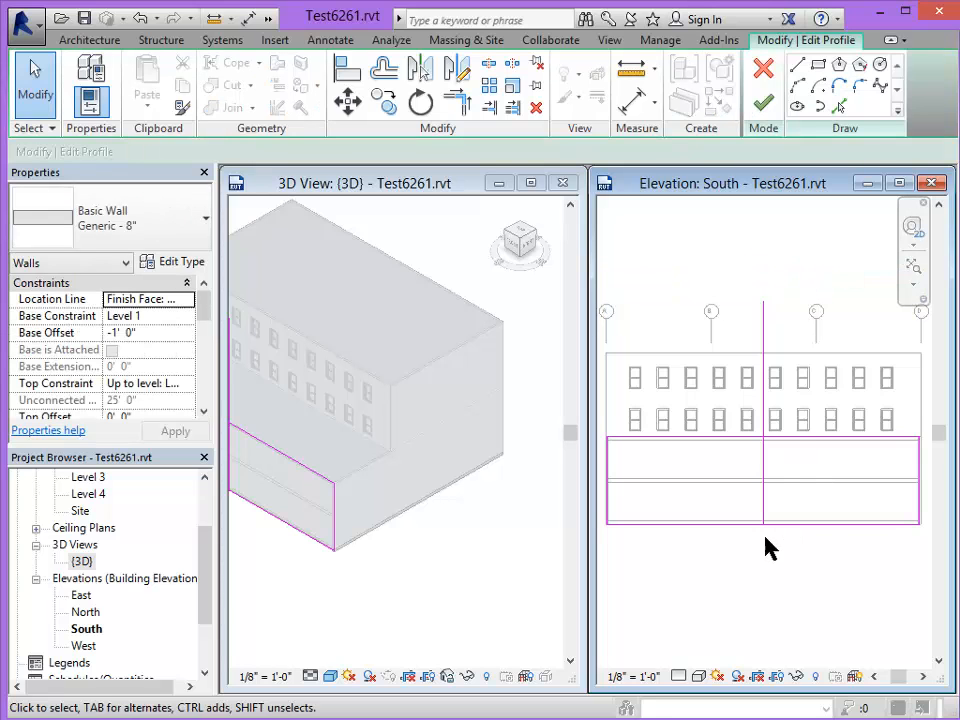
- Sketch a horizontal profile line about 66'-2" long at the T.O. WINDOW 2 level, from the level's endpoint to grid B
{"action": "scroll", "coordinate": [756, 514], "scroll_direction": "up", "scroll_amount": 2}
{"action": "scroll", "coordinate": [818, 548], "scroll_direction": "down", "scroll_amount": 5}
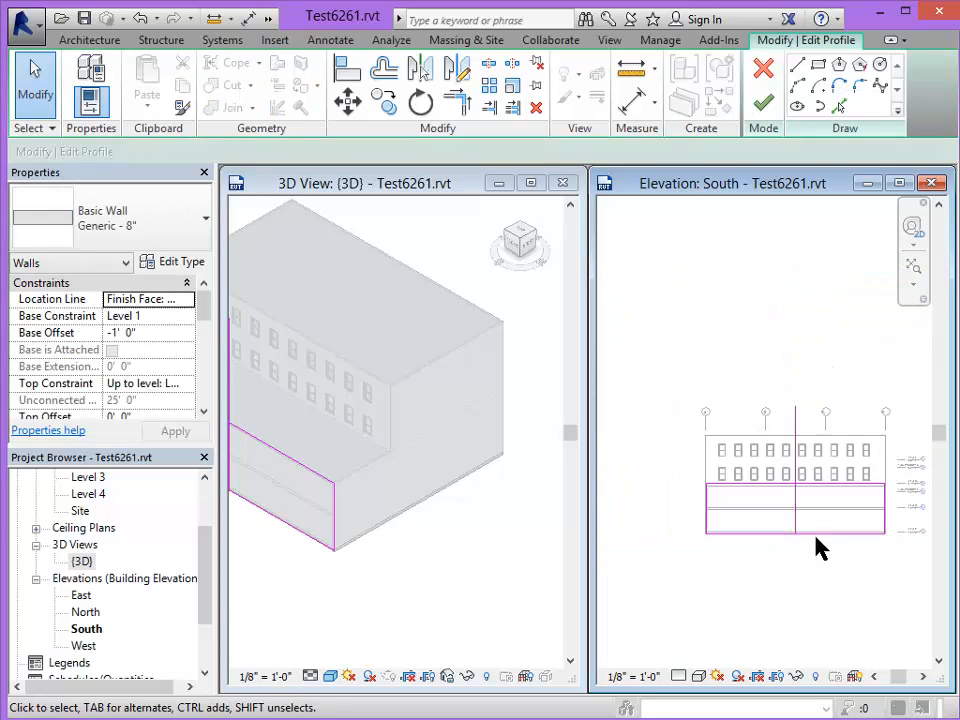
{"action": "left_click", "coordinate": [796, 65]}
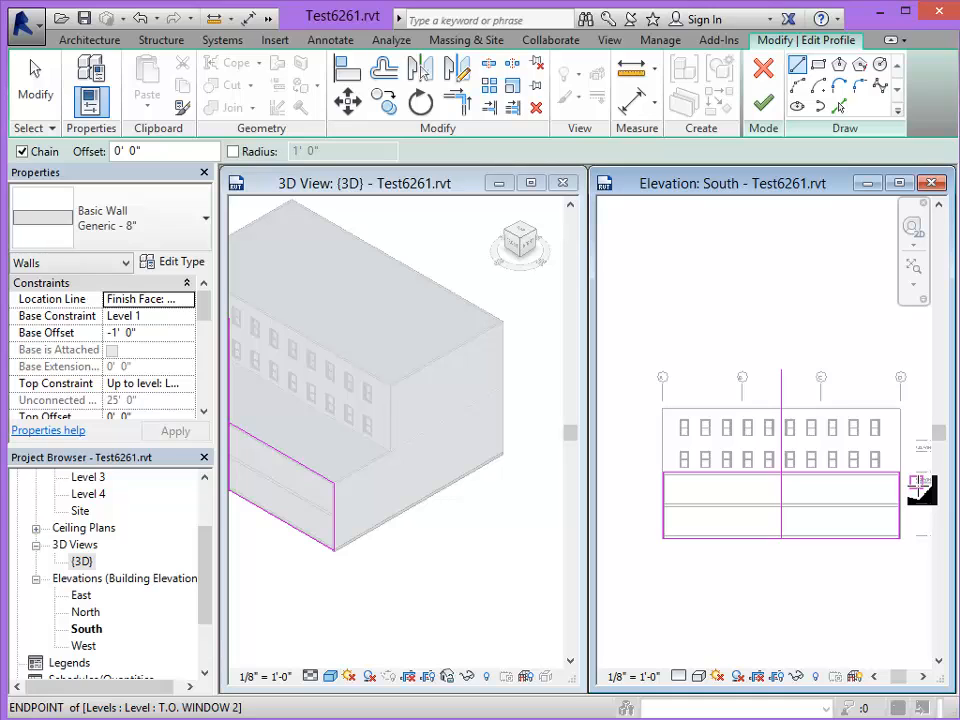
{"action": "left_click", "coordinate": [917, 483]}
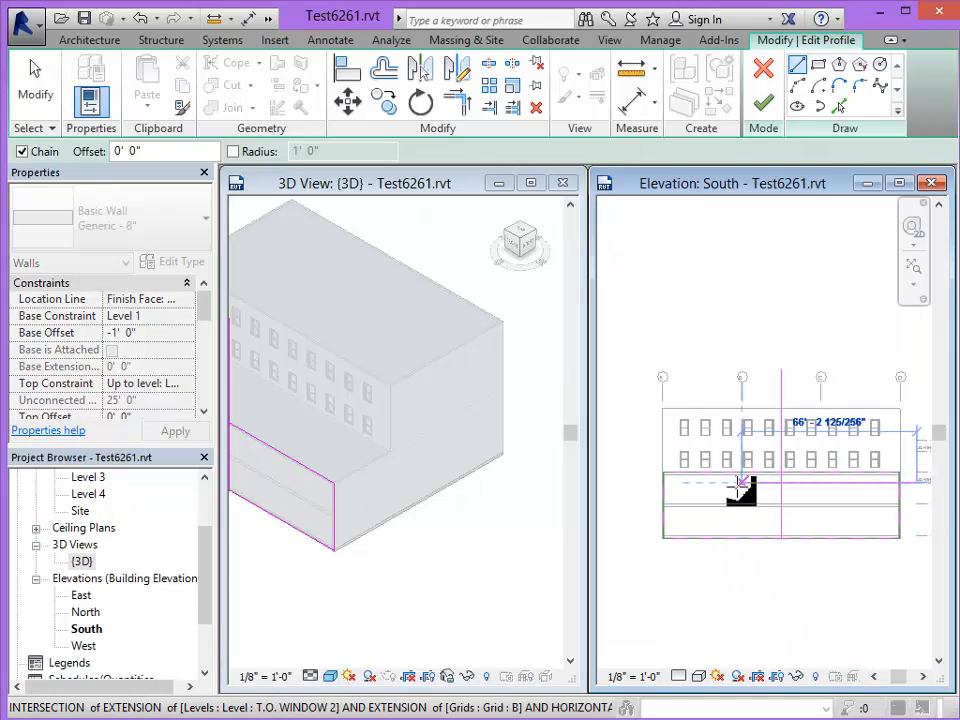
{"action": "left_click", "coordinate": [750, 506]}
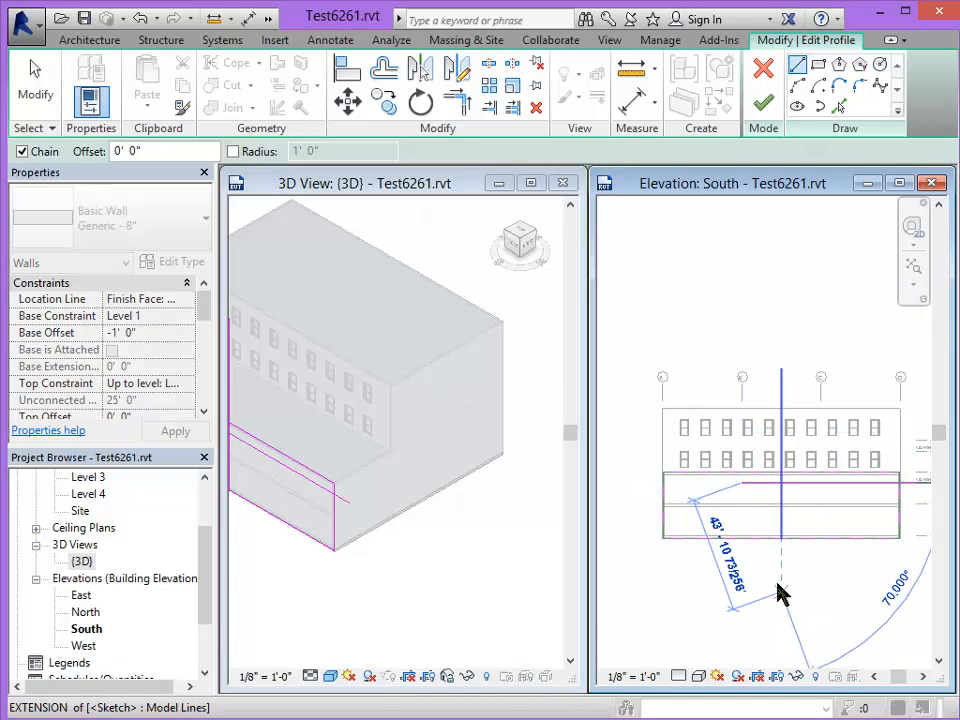
{"action": "right_click", "coordinate": [782, 588]}
{"action": "left_click", "coordinate": [825, 594]}
- Offset copies of the central vertical sketch line 20' to each side
{"action": "scroll", "coordinate": [797, 546], "scroll_direction": "up", "scroll_amount": 3}
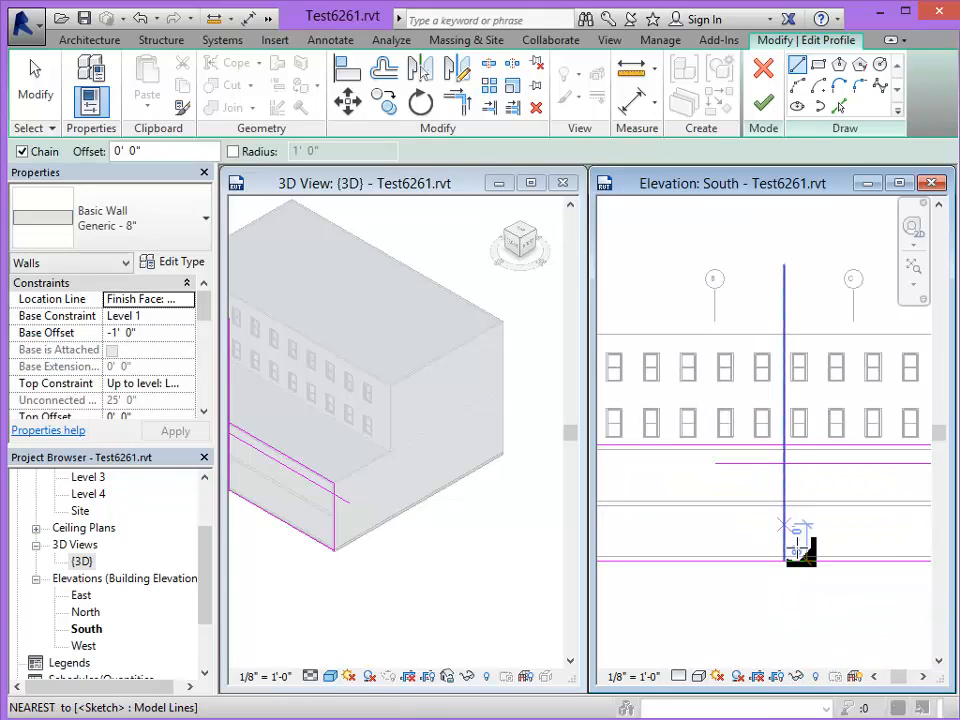
{"action": "left_click", "coordinate": [384, 70]}
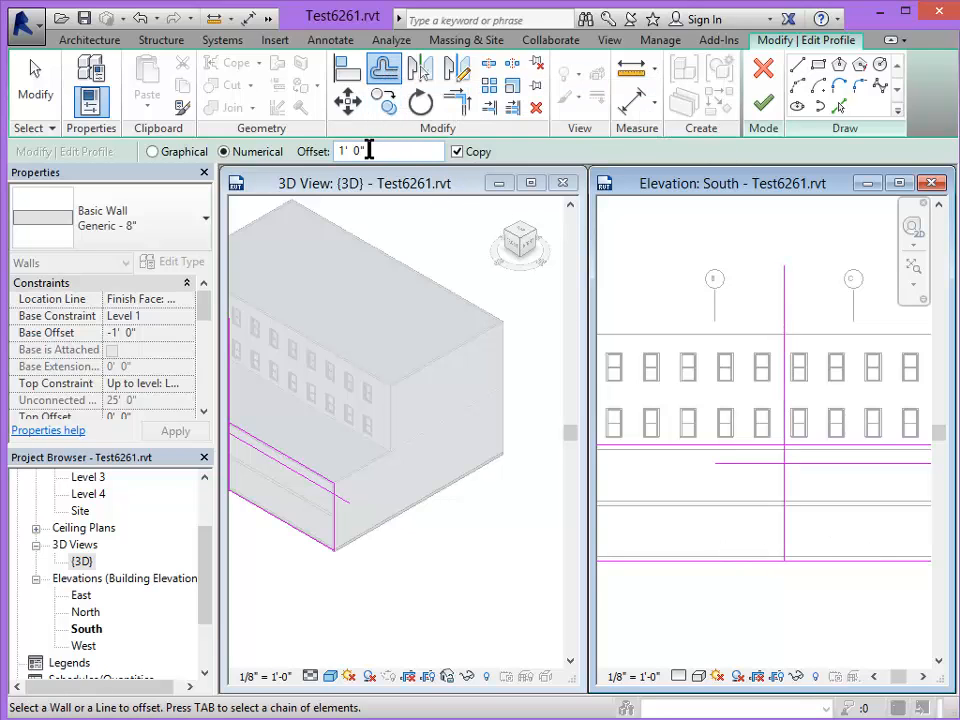
{"action": "left_click_drag", "start_coordinate": [369, 150], "coordinate": [326, 160]}
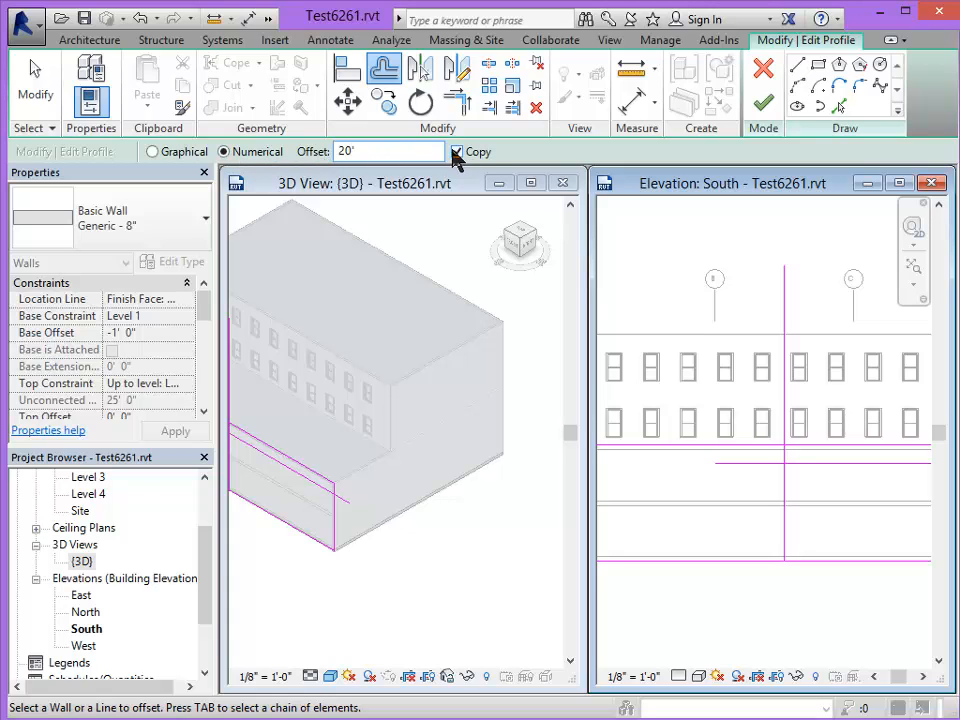
{"action": "type", "text": "20'"}
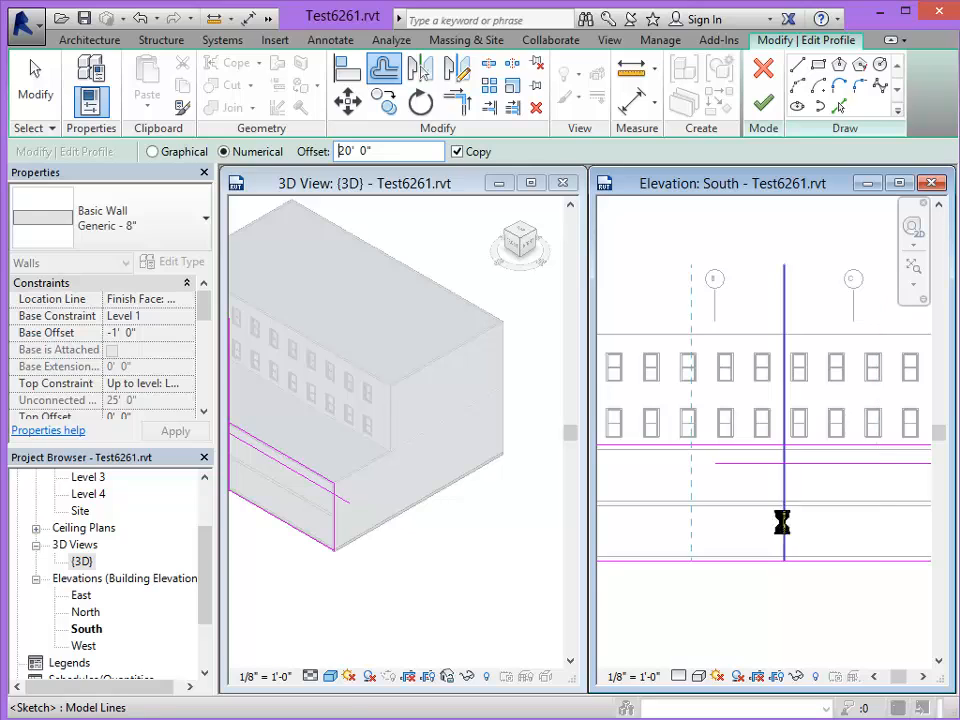
{"action": "left_click", "coordinate": [782, 520]}
{"action": "left_click", "coordinate": [790, 532]}
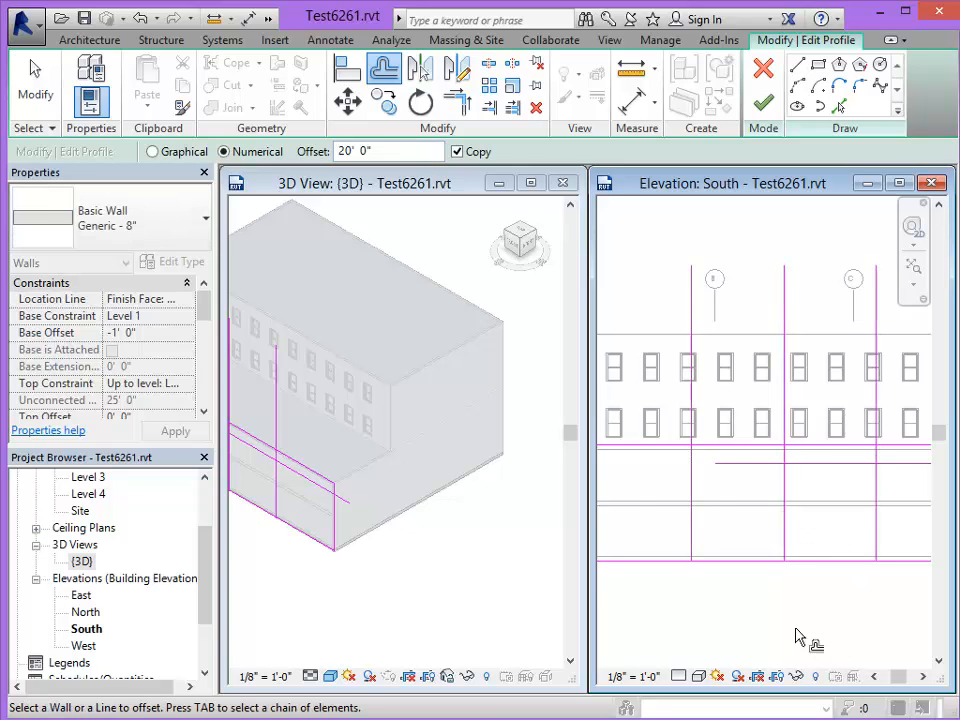
- Trim the horizontal profile line and the two offset vertical lines into corners to form the opening's top and sides
{"action": "left_click", "coordinate": [460, 103]}
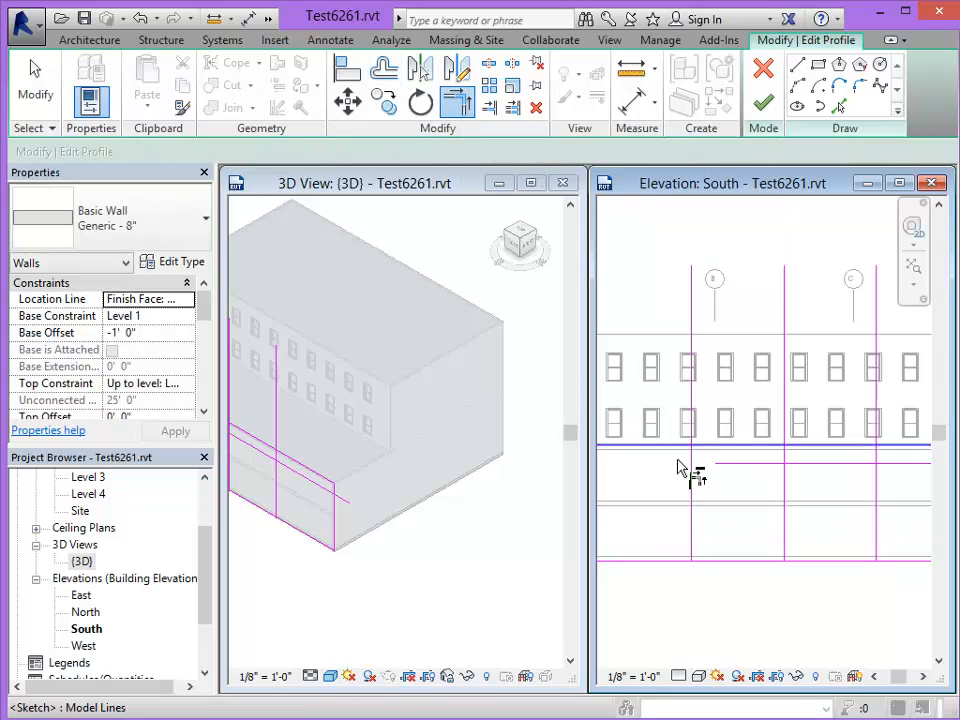
{"action": "left_click", "coordinate": [735, 466]}
{"action": "left_click", "coordinate": [691, 493]}
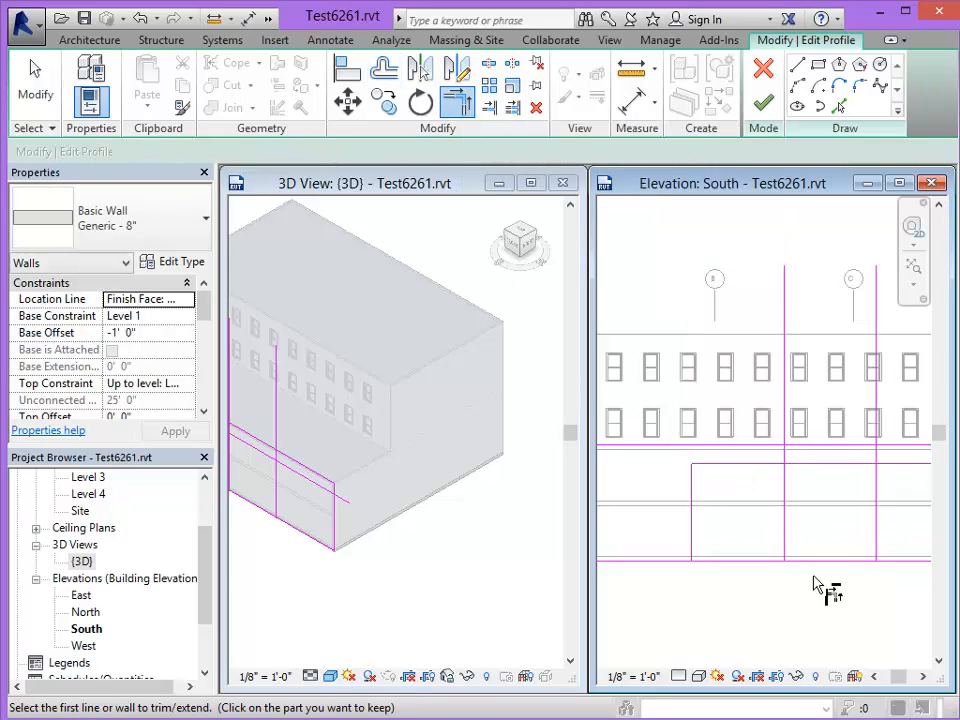
{"action": "left_click", "coordinate": [876, 490]}
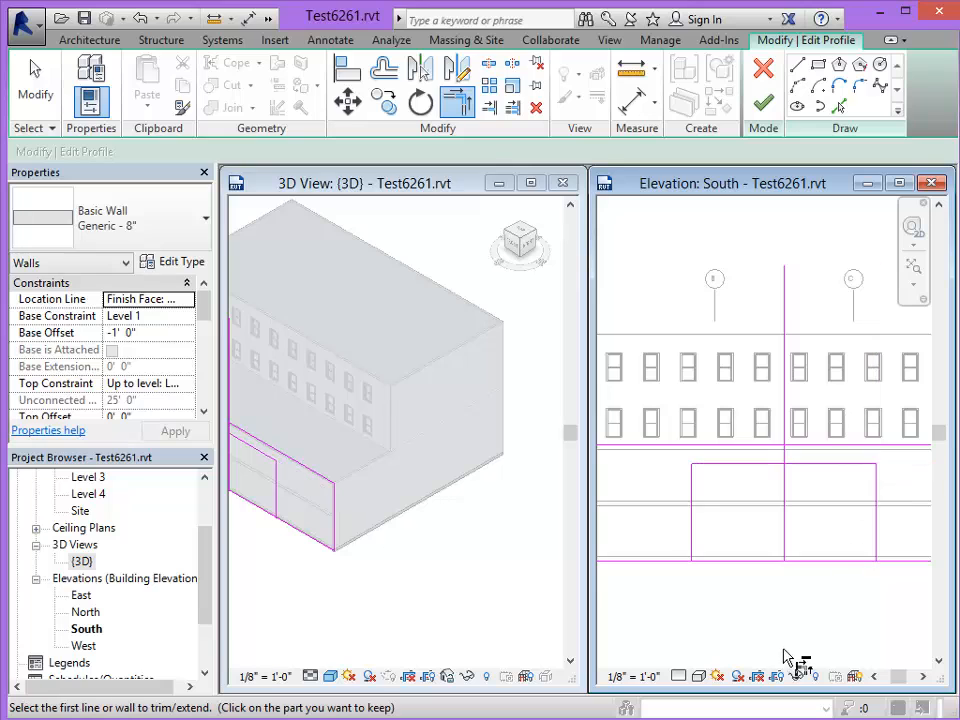
- Delete the central vertical sketch line from the wall profile
{"action": "left_click", "coordinate": [36, 88]}
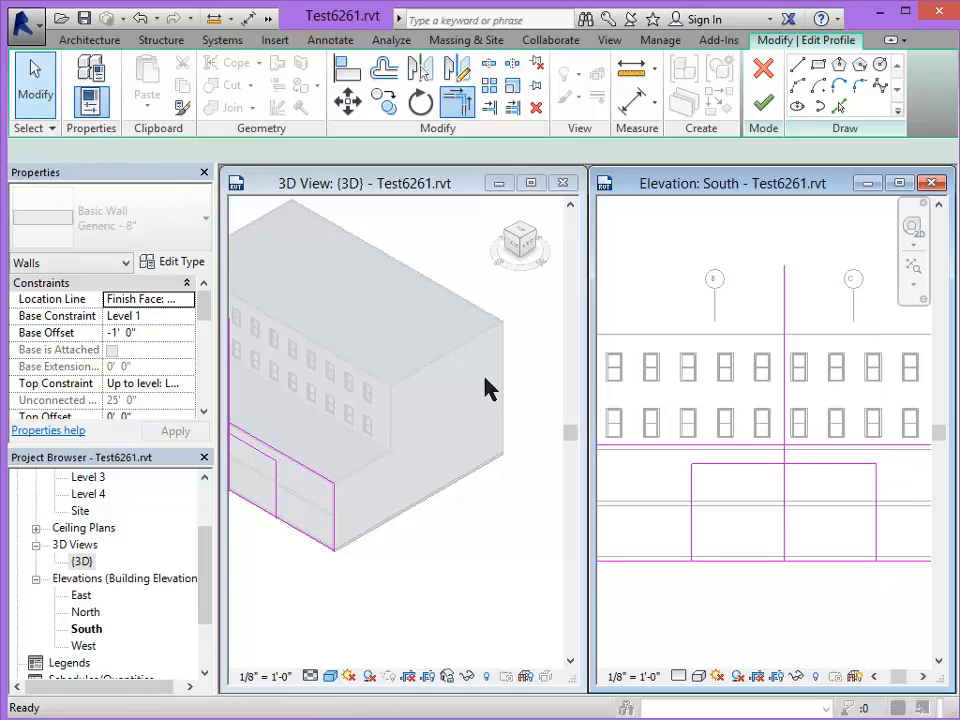
{"action": "left_click", "coordinate": [781, 531]}
{"action": "key", "text": "Delete"}
- Split the wall profile's bottom line between the two vertical sides of the opening
{"action": "left_click", "coordinate": [671, 561]}
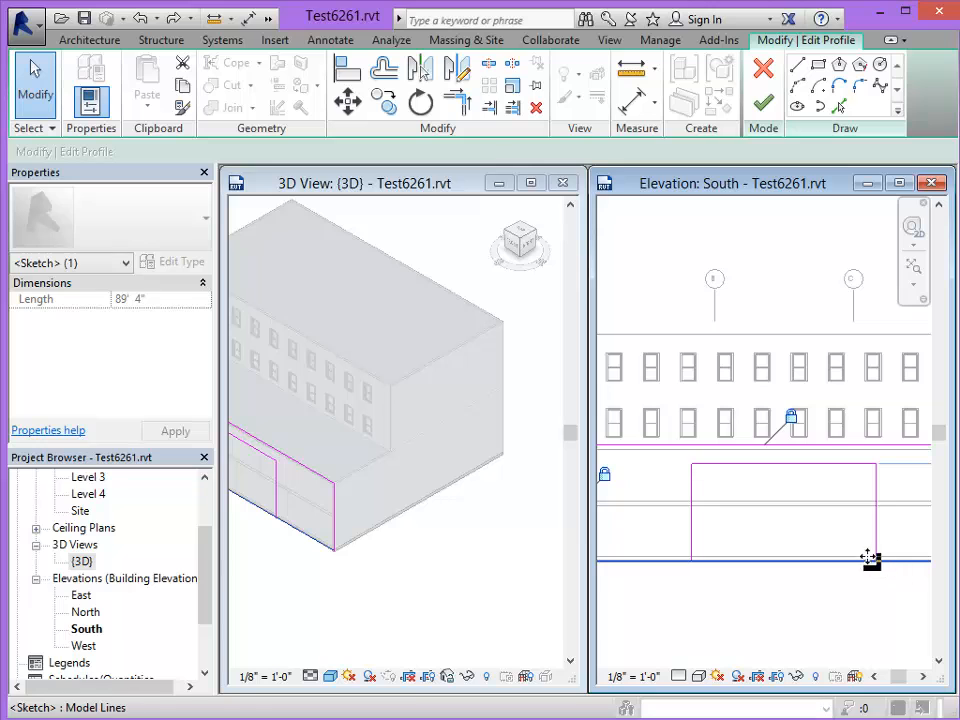
{"action": "scroll", "coordinate": [705, 524], "scroll_direction": "up", "scroll_amount": 1}
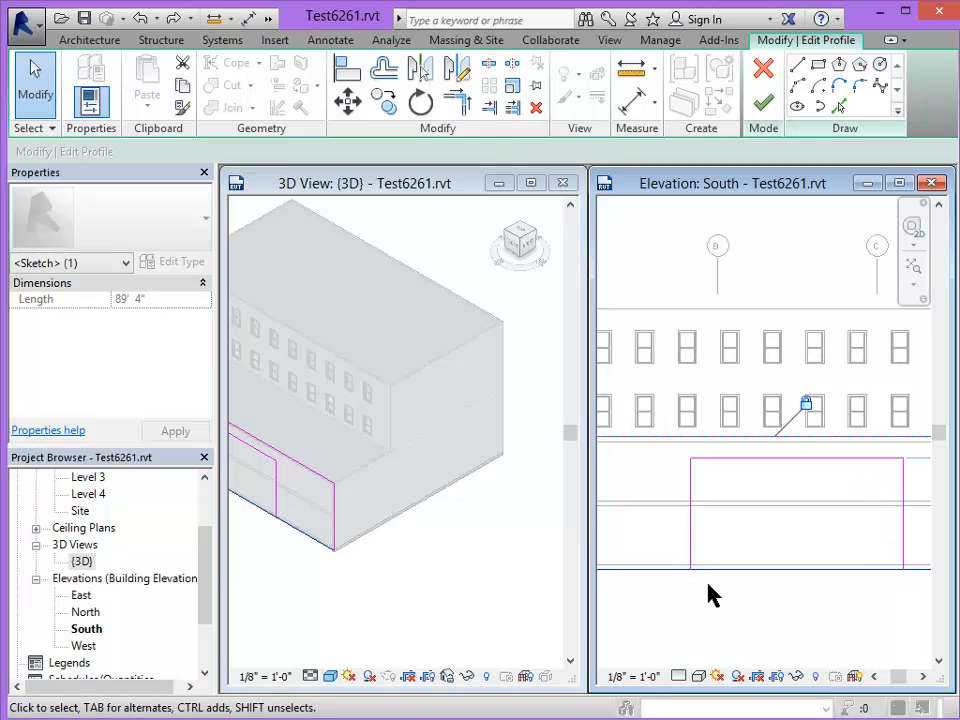
{"action": "scroll", "coordinate": [711, 596], "scroll_direction": "down", "scroll_amount": 2}
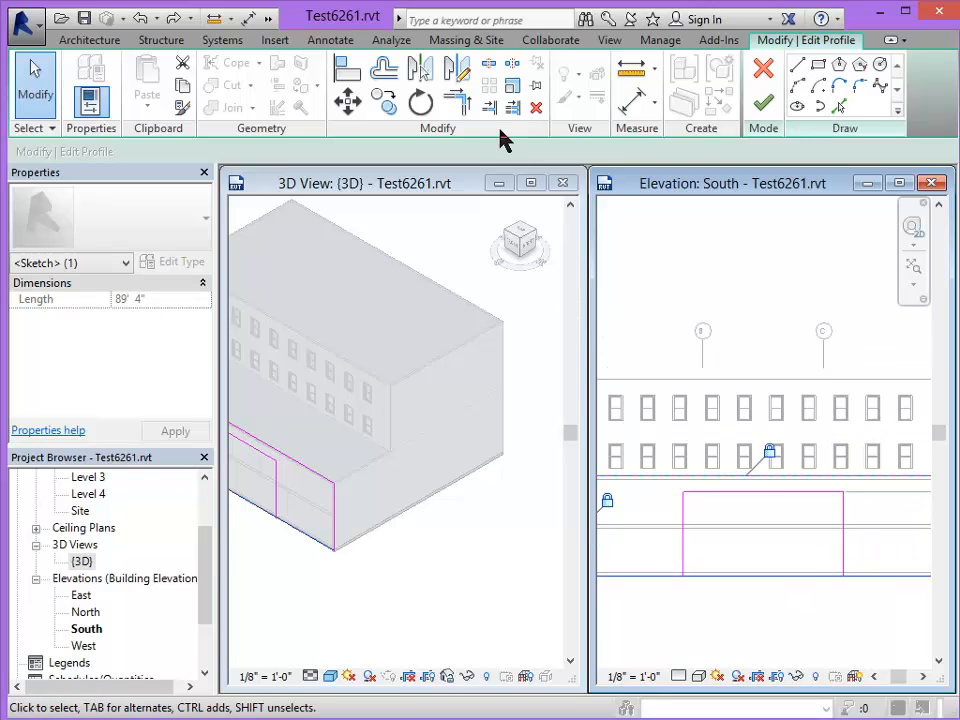
{"action": "left_click", "coordinate": [488, 66]}
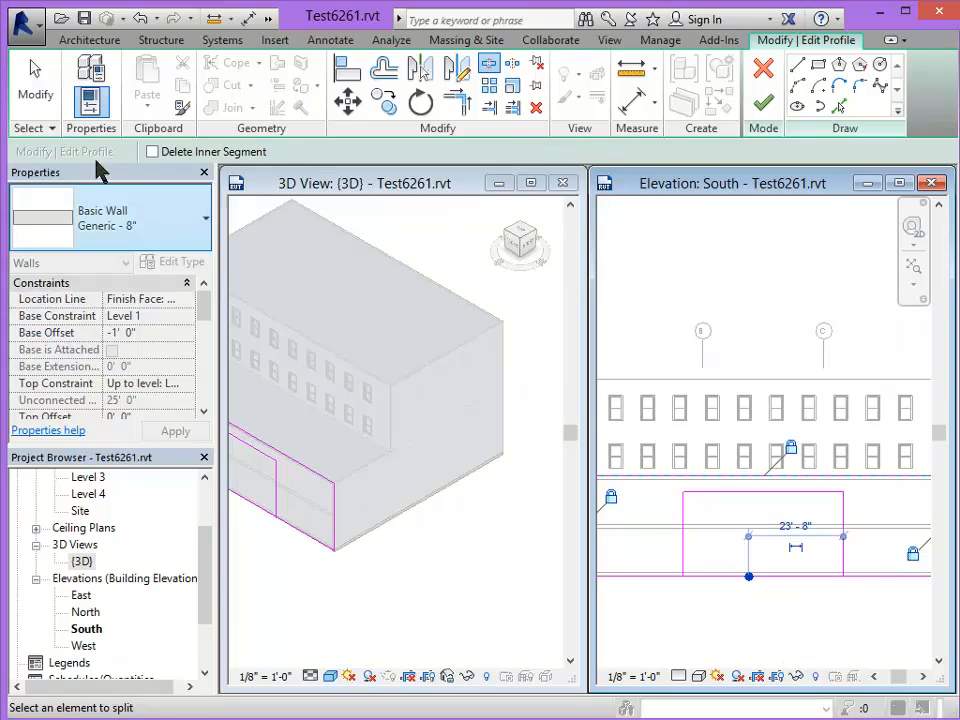
{"action": "left_click", "coordinate": [37, 78]}
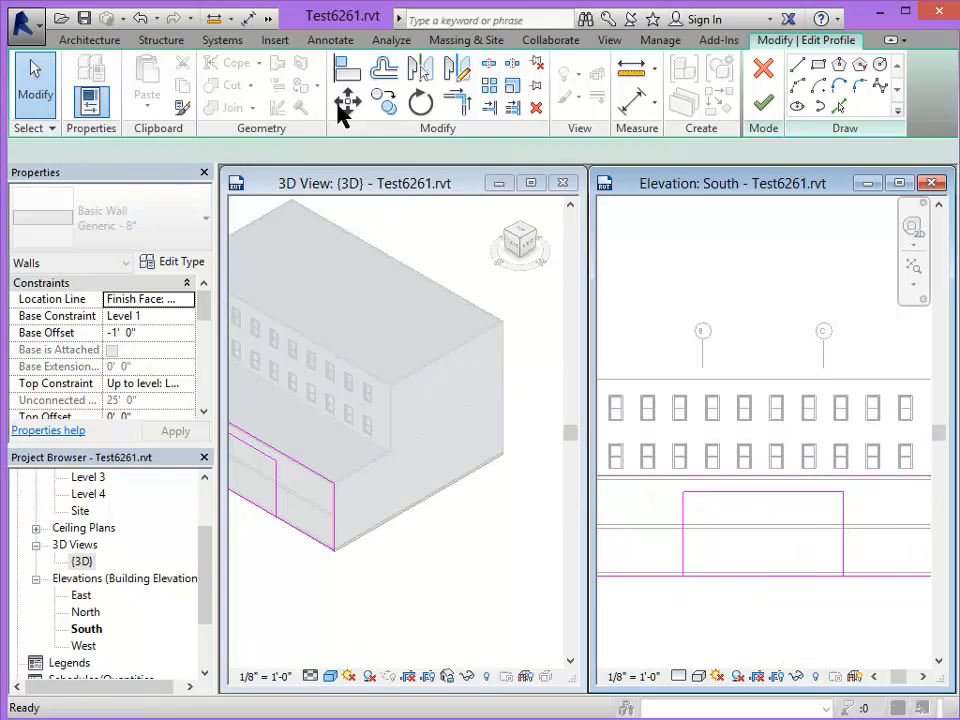
- Trim the split bottom line to both vertical sides of the opening and finish the wall profile edit
{"action": "left_click", "coordinate": [457, 100]}
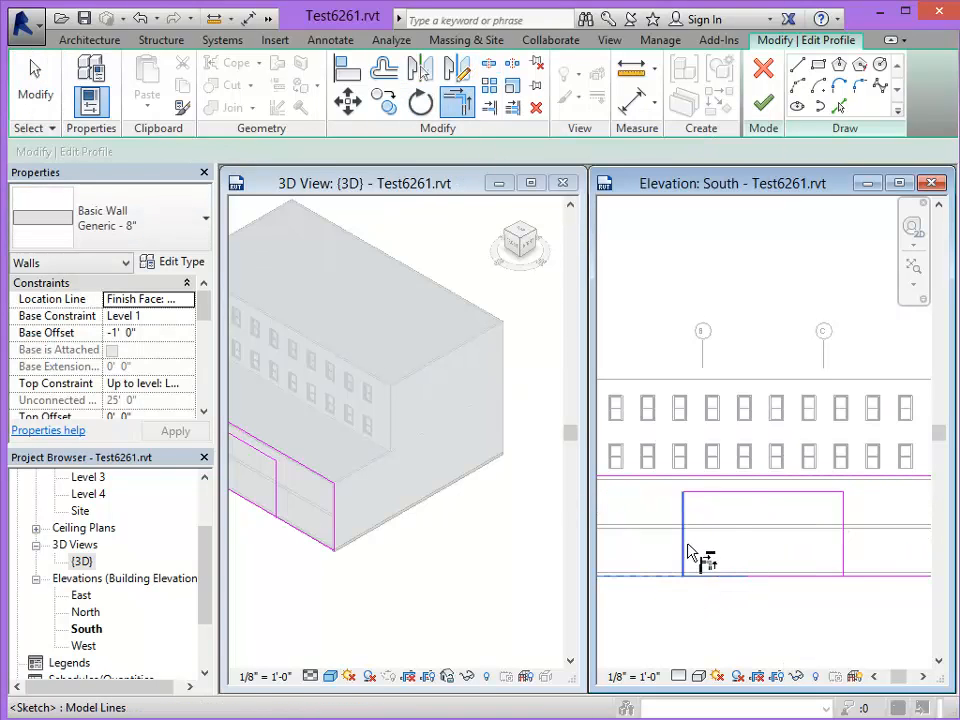
{"action": "left_click", "coordinate": [846, 560]}
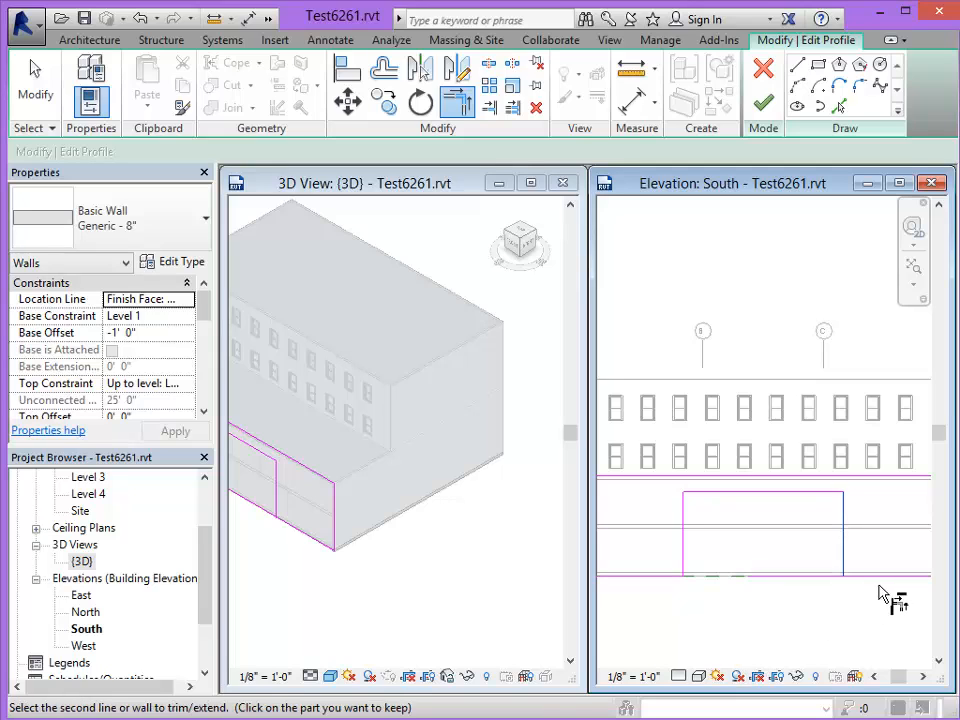
{"action": "left_click", "coordinate": [884, 594]}
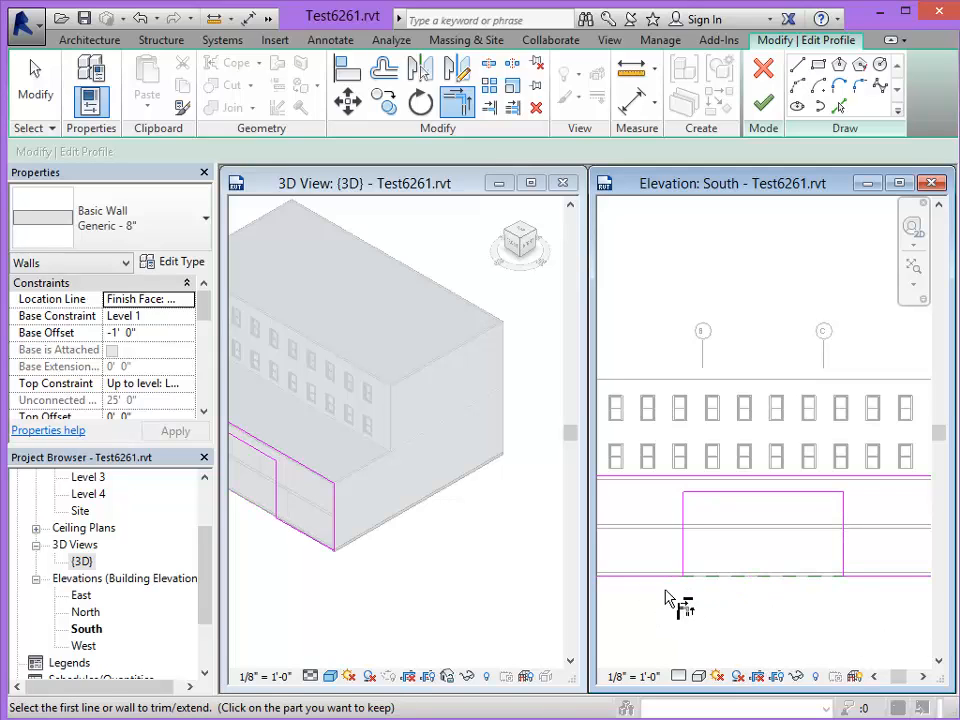
{"action": "scroll", "coordinate": [668, 604], "scroll_direction": "down", "scroll_amount": 3}
{"action": "scroll", "coordinate": [615, 602], "scroll_direction": "up", "scroll_amount": 2}
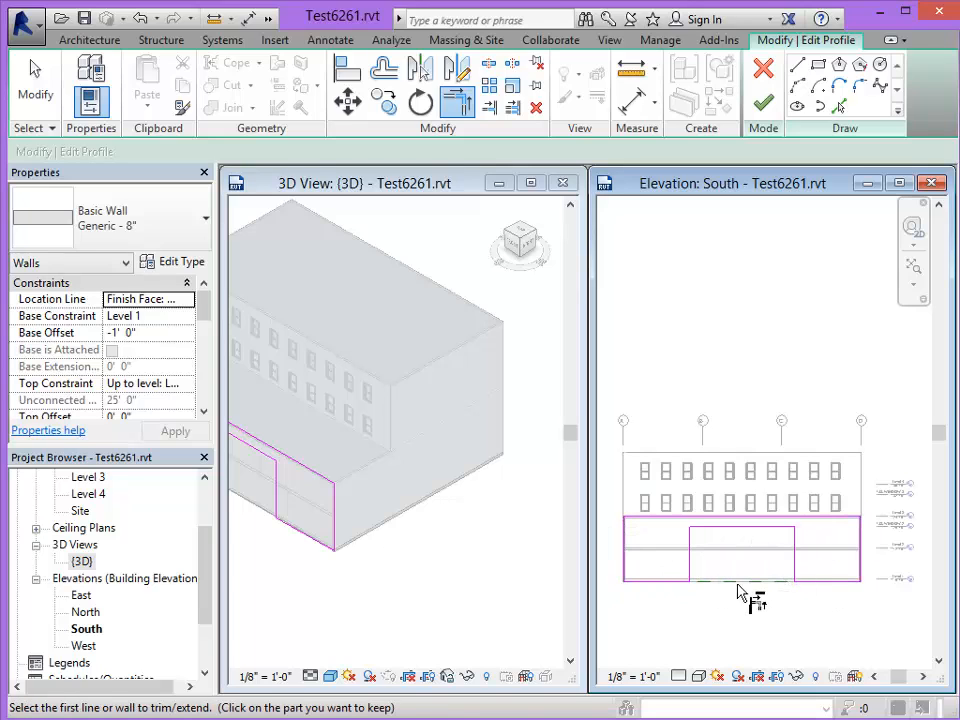
{"action": "left_click", "coordinate": [765, 105]}
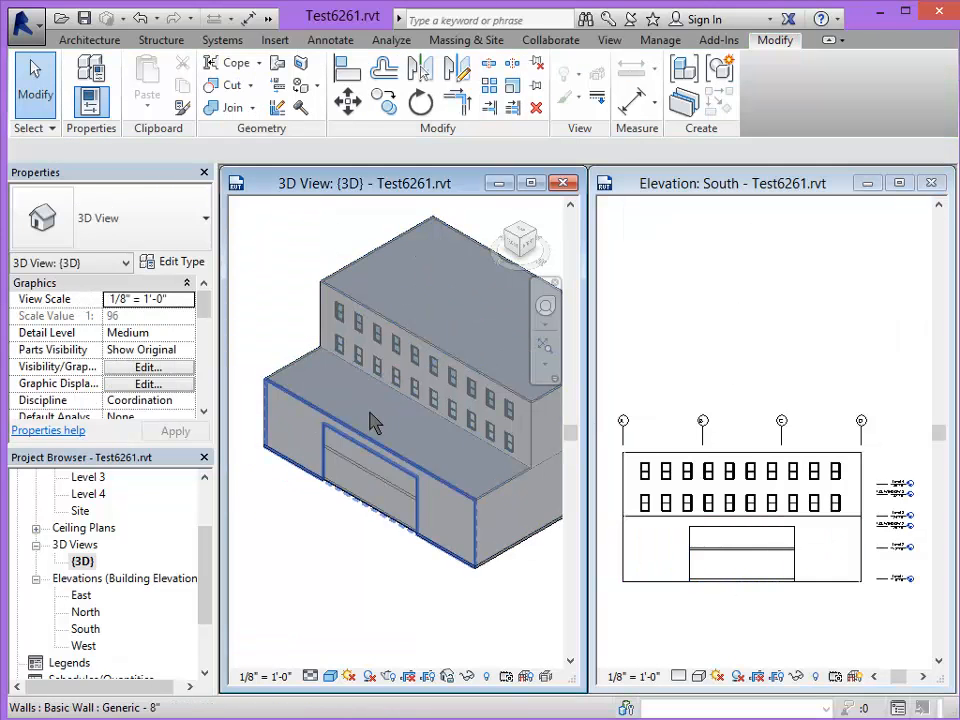
{"action": "left_click", "coordinate": [456, 634]}
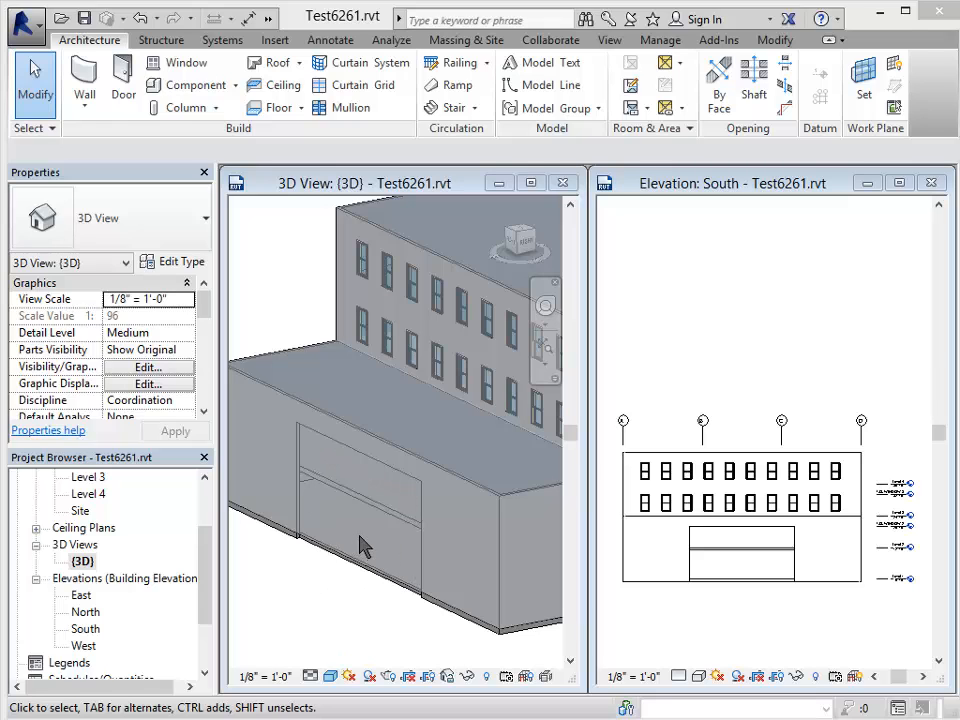
- Place a 20' high Curtain Wall 1 on Level 1 across the bottom of the new opening, from one side to the other
{"action": "left_click", "coordinate": [81, 88]}
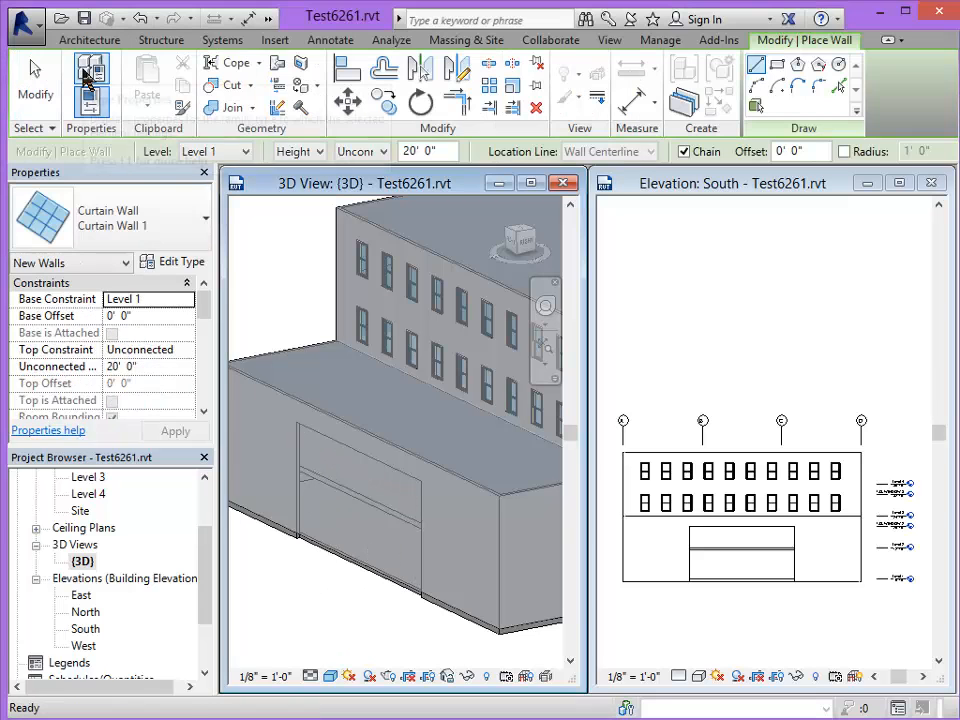
{"action": "left_click", "coordinate": [165, 222]}
{"action": "scroll", "coordinate": [159, 268], "scroll_direction": "up", "scroll_amount": 3}
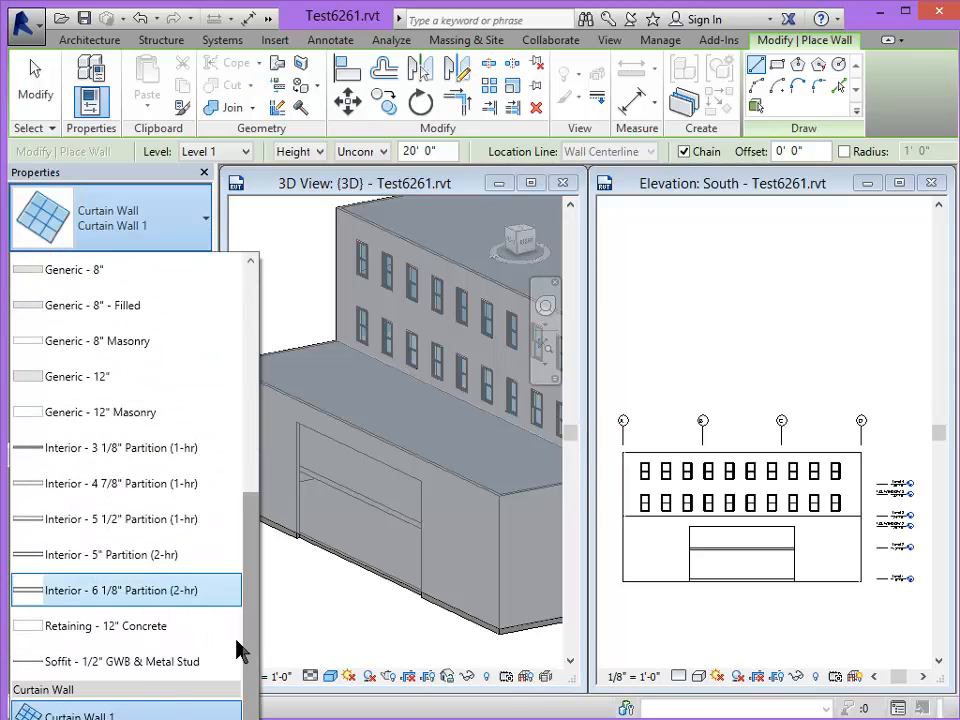
{"action": "left_click", "coordinate": [135, 714]}
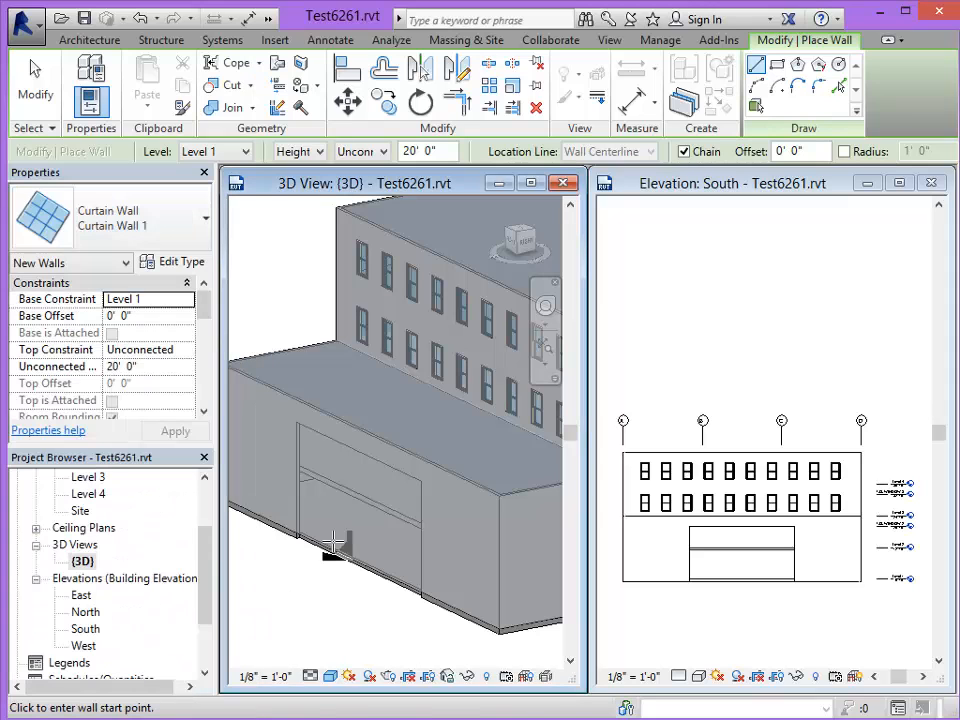
{"action": "left_click", "coordinate": [299, 533]}
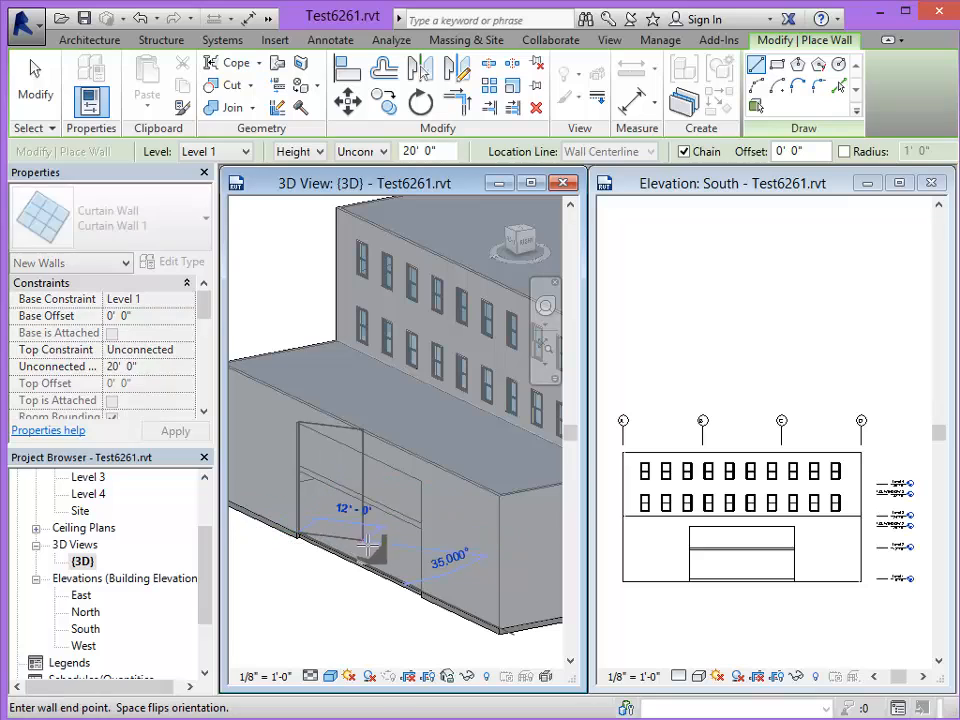
{"action": "left_click", "coordinate": [424, 591]}
{"action": "key", "text": "Escape"}
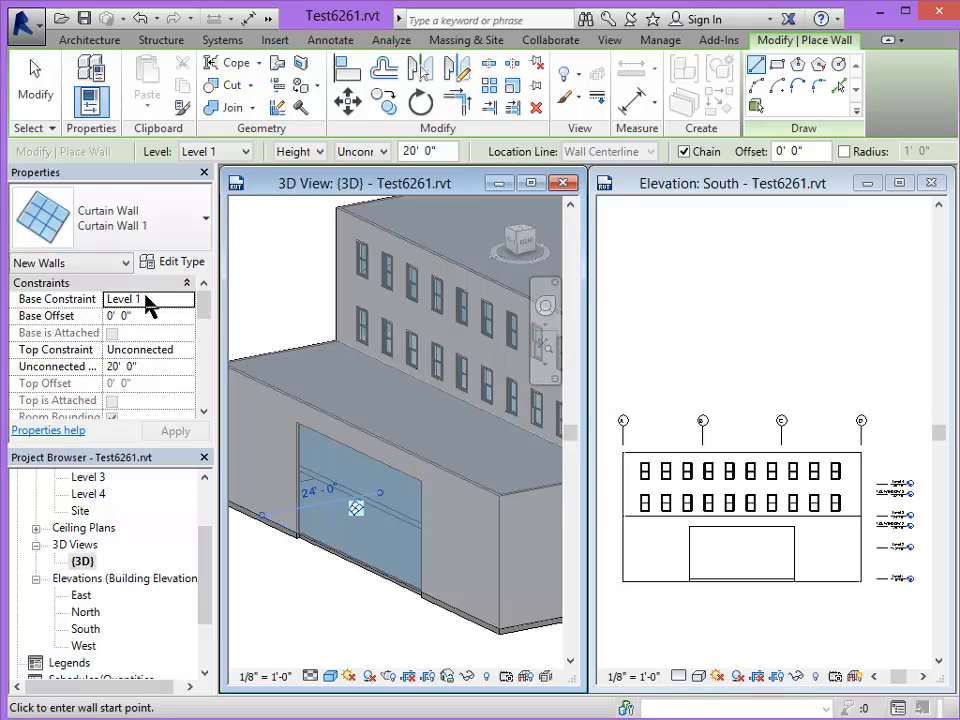
{"action": "left_click", "coordinate": [186, 349]}
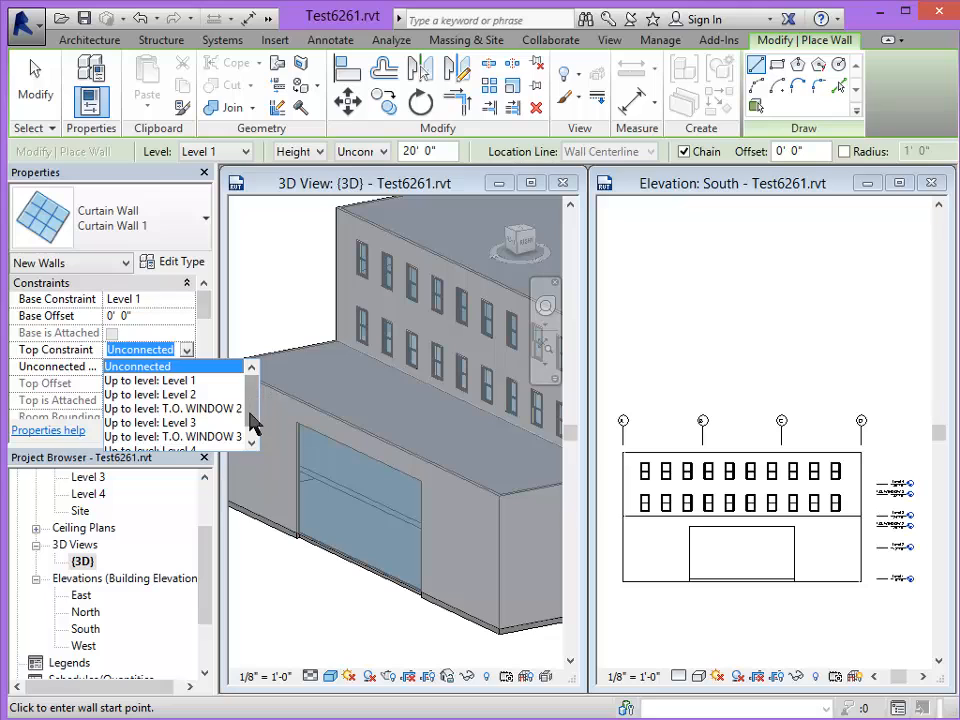
{"action": "scroll", "coordinate": [253, 430], "scroll_direction": "down", "scroll_amount": 1}
{"action": "left_click", "coordinate": [197, 398]}
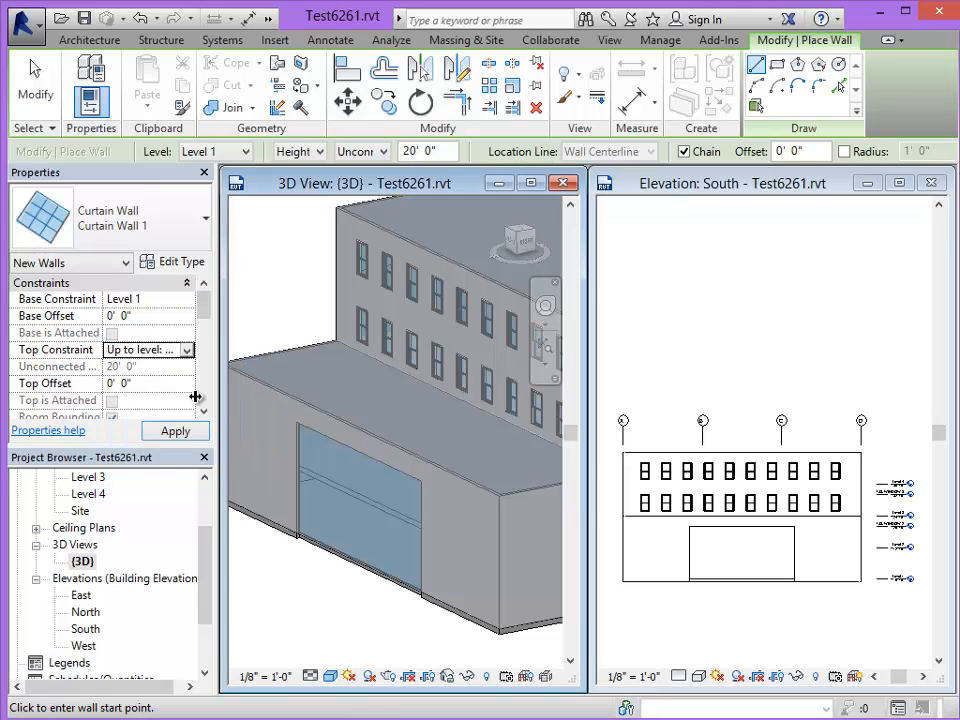
{"action": "key", "text": "Escape"}
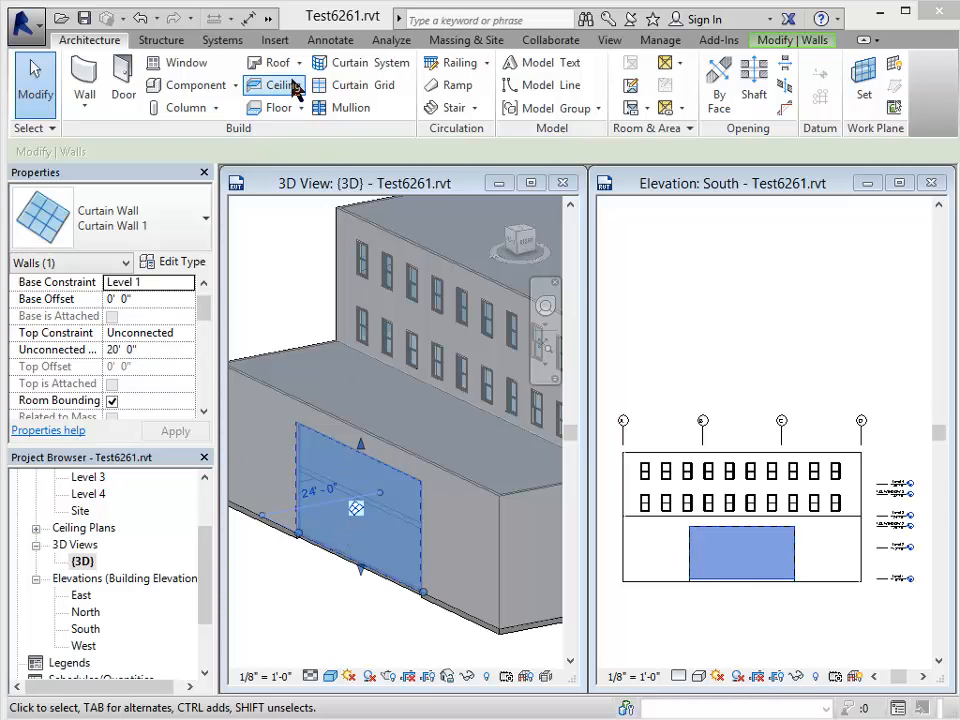
- Add a vertical curtain grid line at the curtain wall's midpoint and a horizontal grid line 8' above its base
{"action": "left_click", "coordinate": [345, 88]}
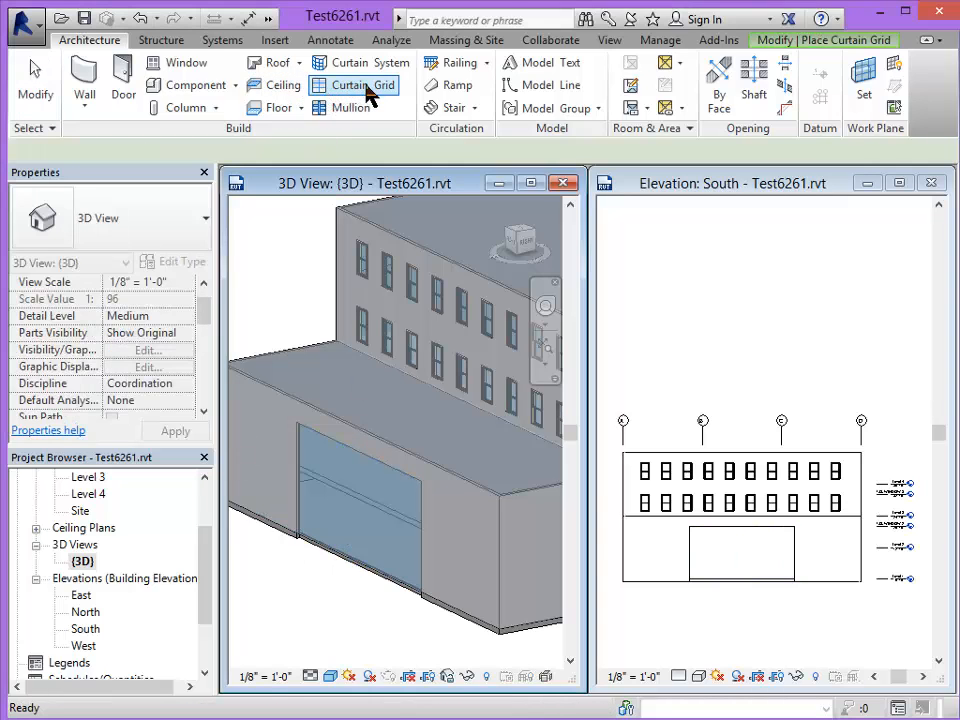
{"action": "left_click", "coordinate": [344, 546]}
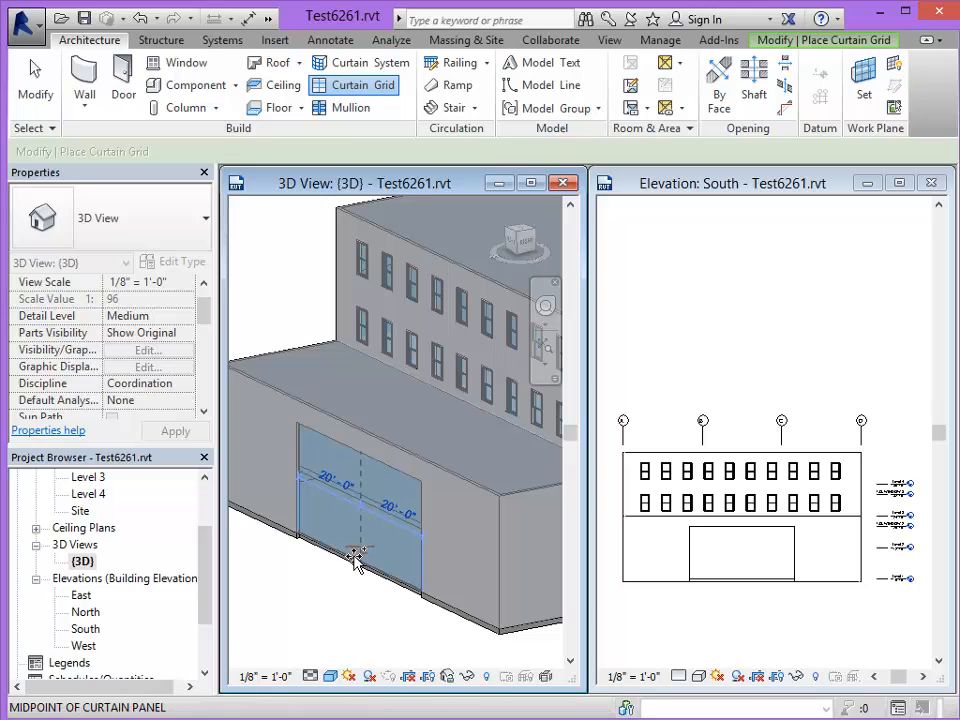
{"action": "left_click", "coordinate": [356, 552]}
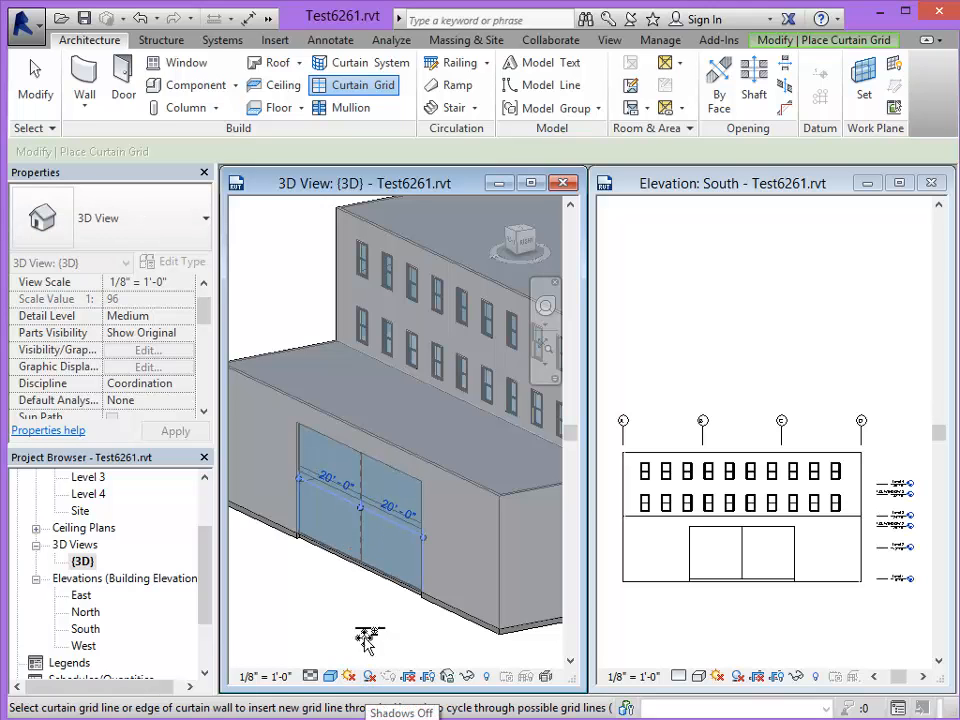
{"action": "left_click", "coordinate": [297, 512]}
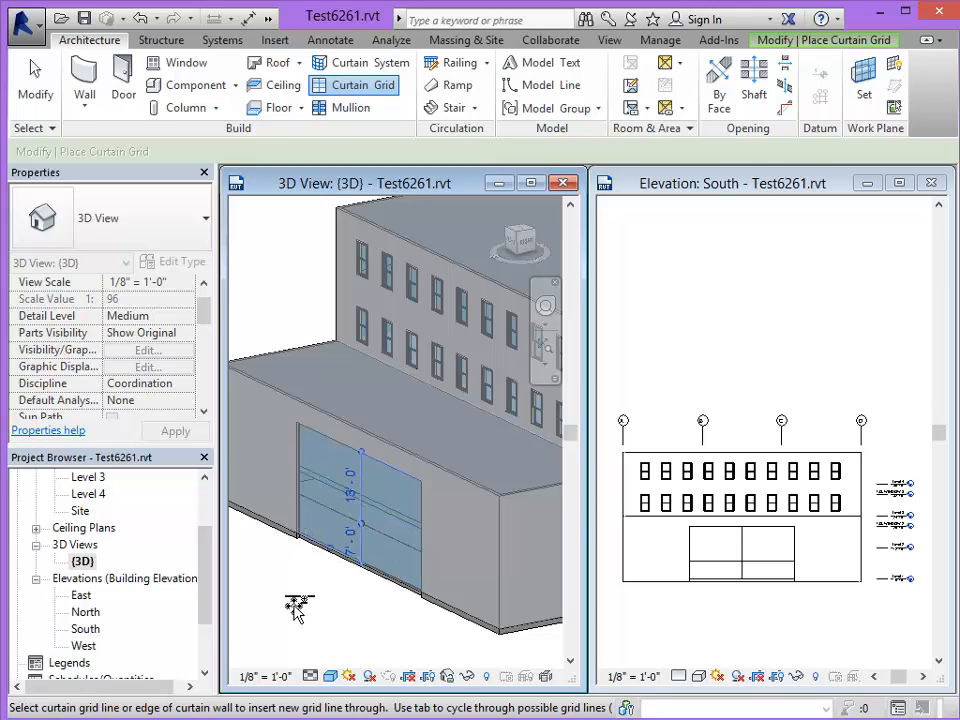
{"action": "left_click", "coordinate": [350, 538]}
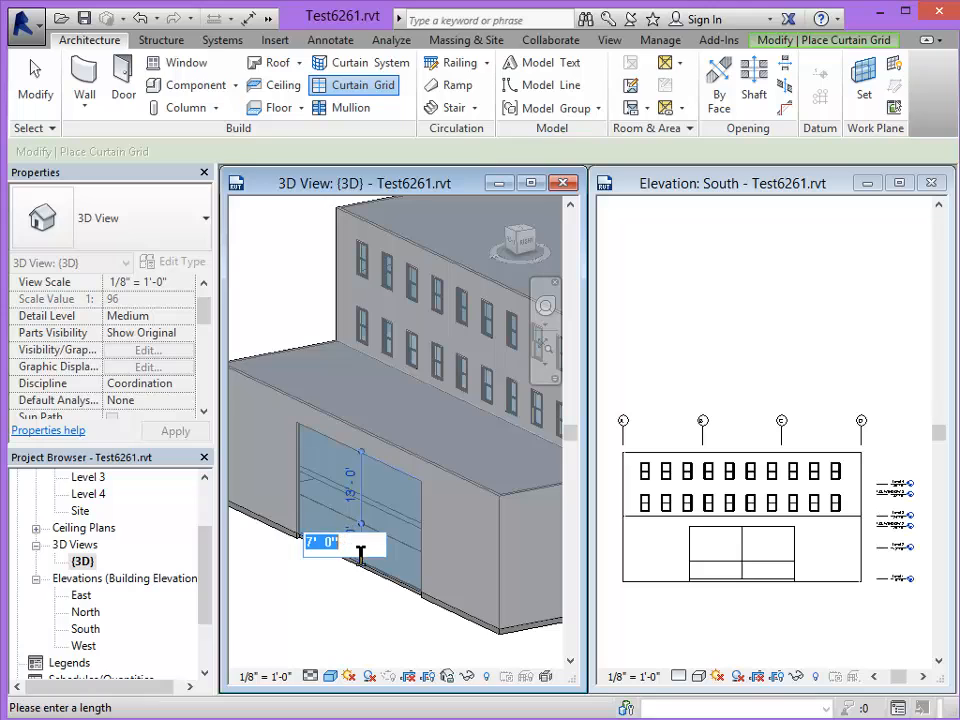
{"action": "key", "text": "Return"}
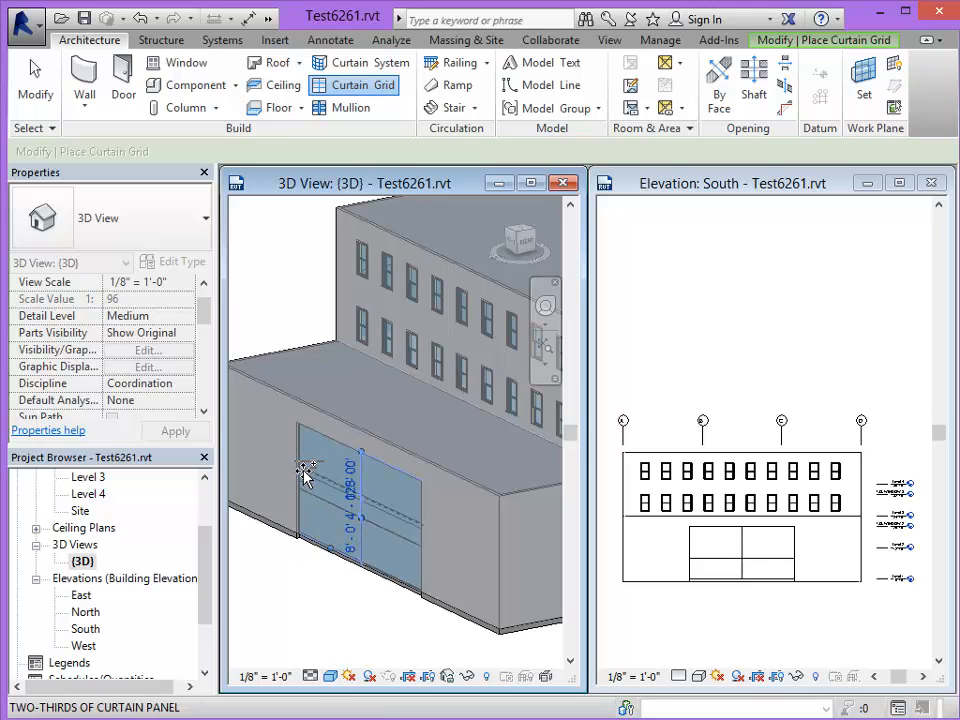
- Add vertical curtain grid lines 3'-6" to each side of the curtain wall's central grid line
{"action": "scroll", "coordinate": [308, 472], "scroll_direction": "up", "scroll_amount": 1}
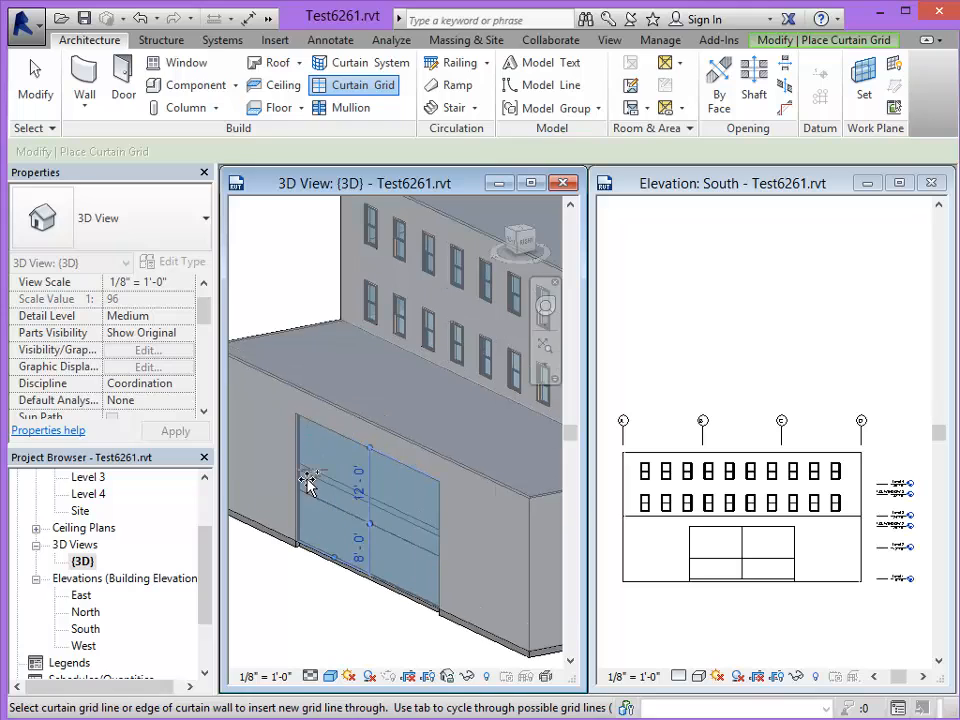
{"action": "left_click", "coordinate": [348, 443]}
{"action": "type", "text": "3'6"}
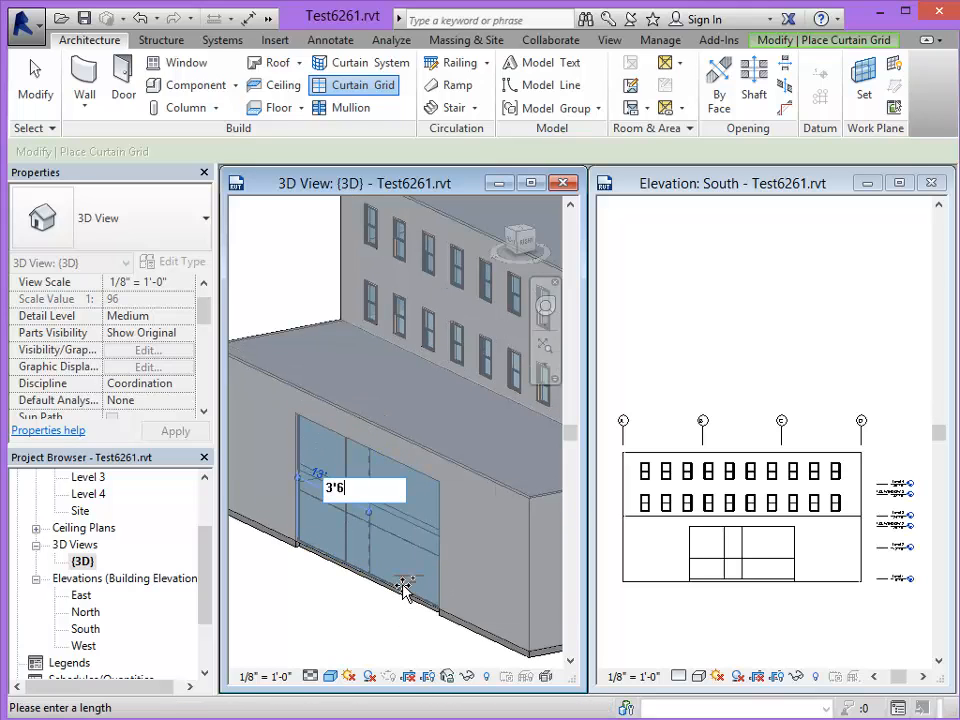
{"action": "key", "text": "Return"}
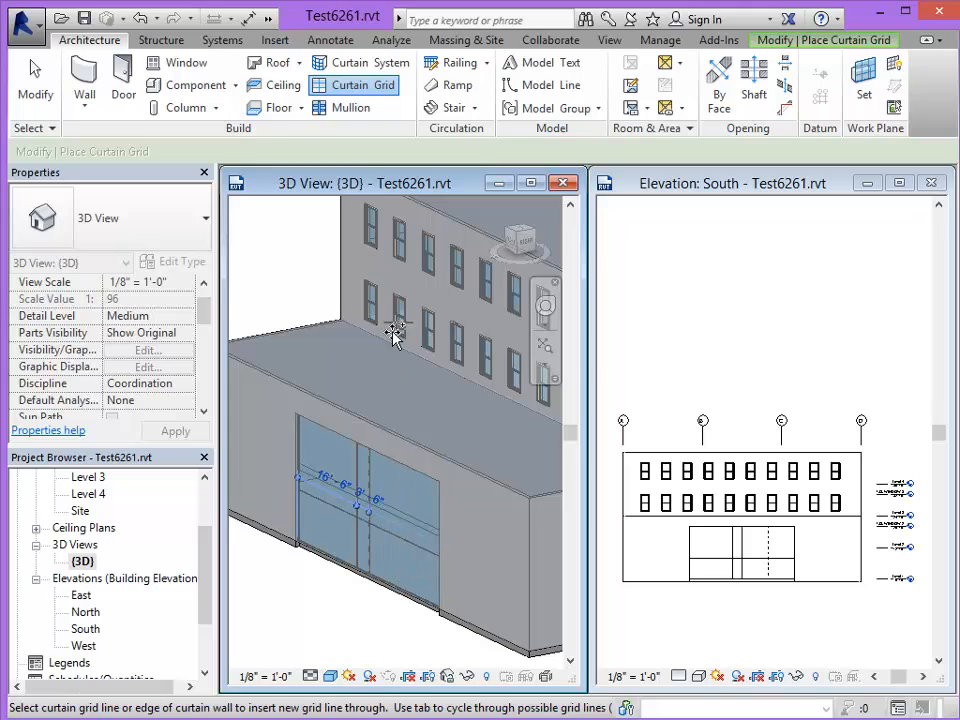
{"action": "left_click", "coordinate": [385, 458]}
{"action": "type", "text": "3'6"}
{"action": "key", "text": "Return"}
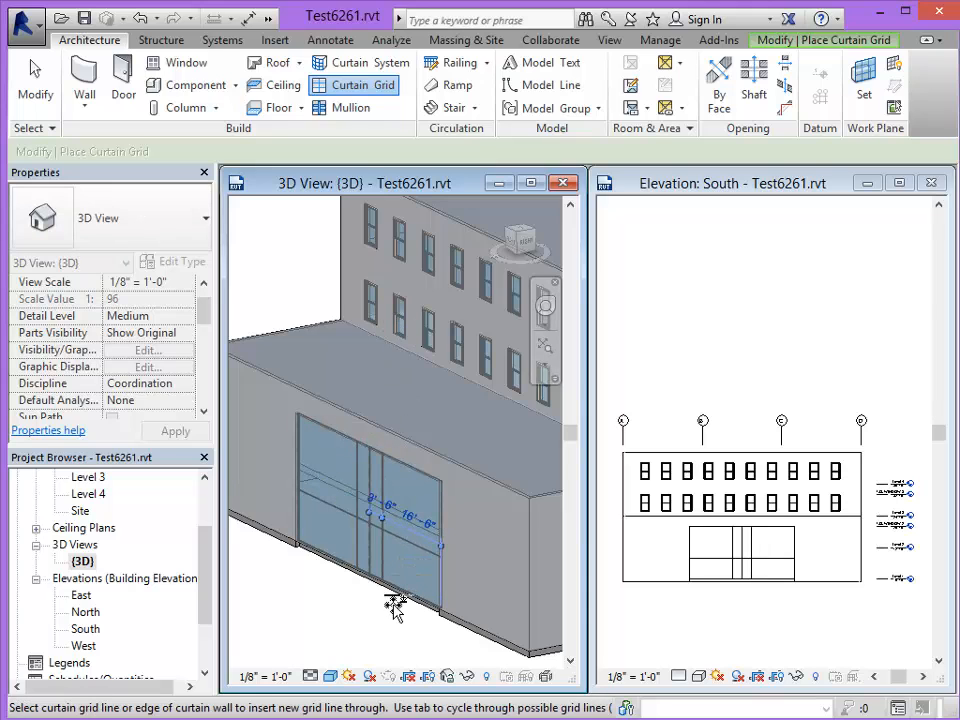
{"action": "left_click", "coordinate": [31, 88]}
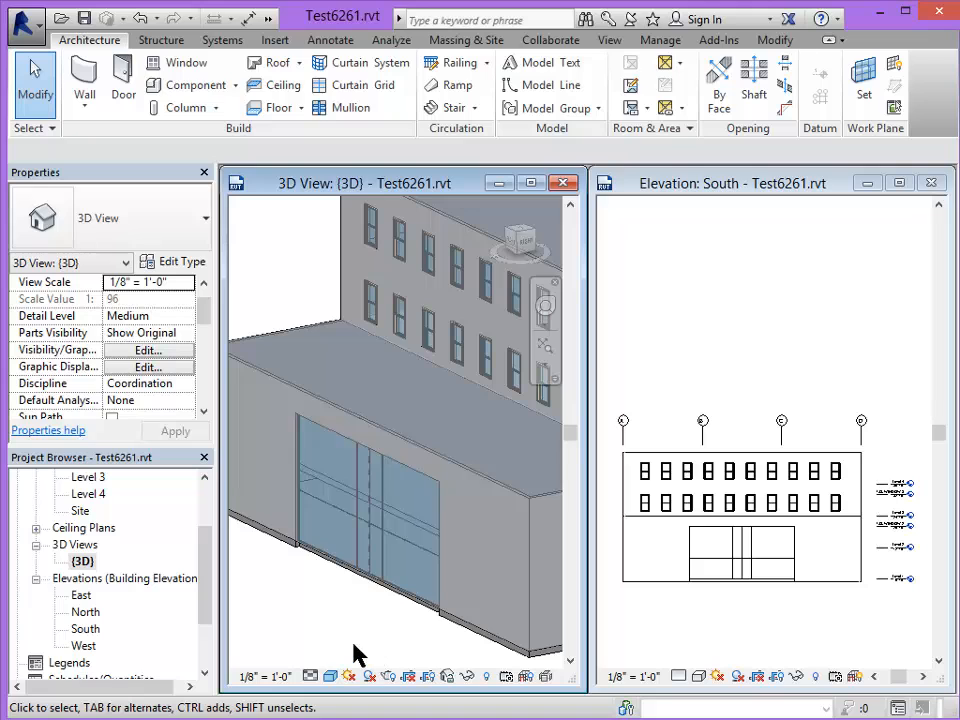
- Place 2.5" x 5" rectangular mullions along the grid lines of the south curtain wall
{"action": "left_click", "coordinate": [344, 110]}
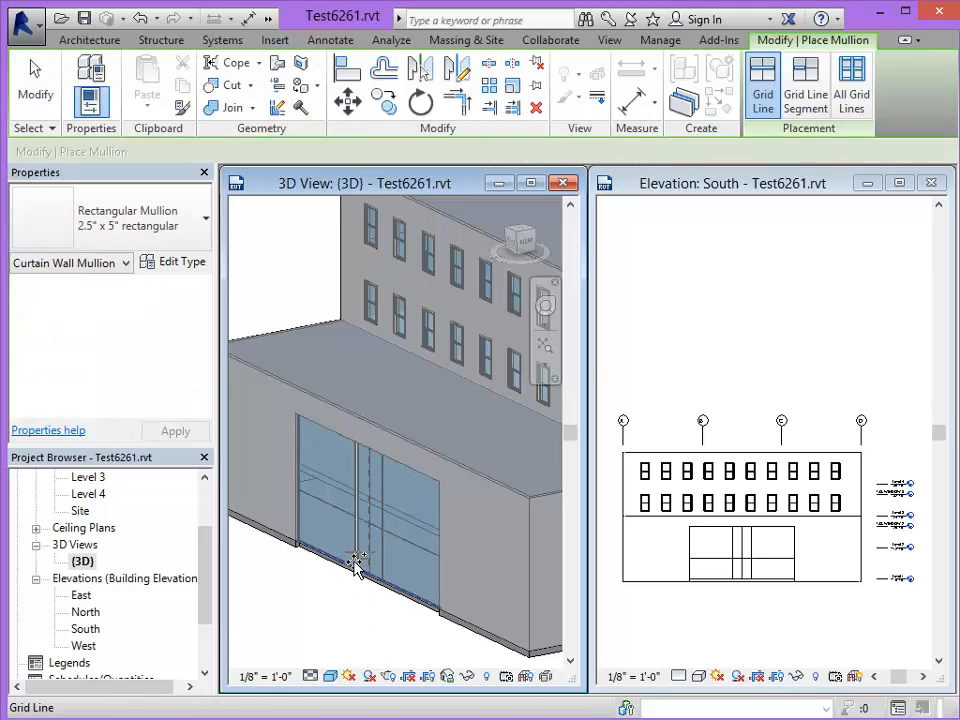
{"action": "left_click", "coordinate": [375, 541]}
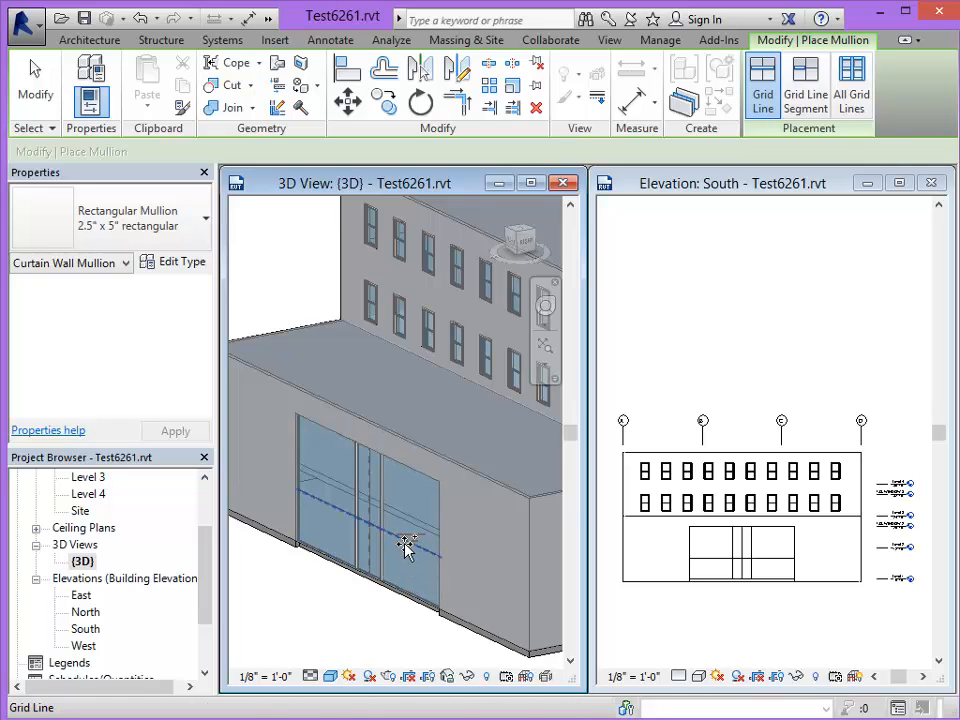
{"action": "key", "text": "Escape"}
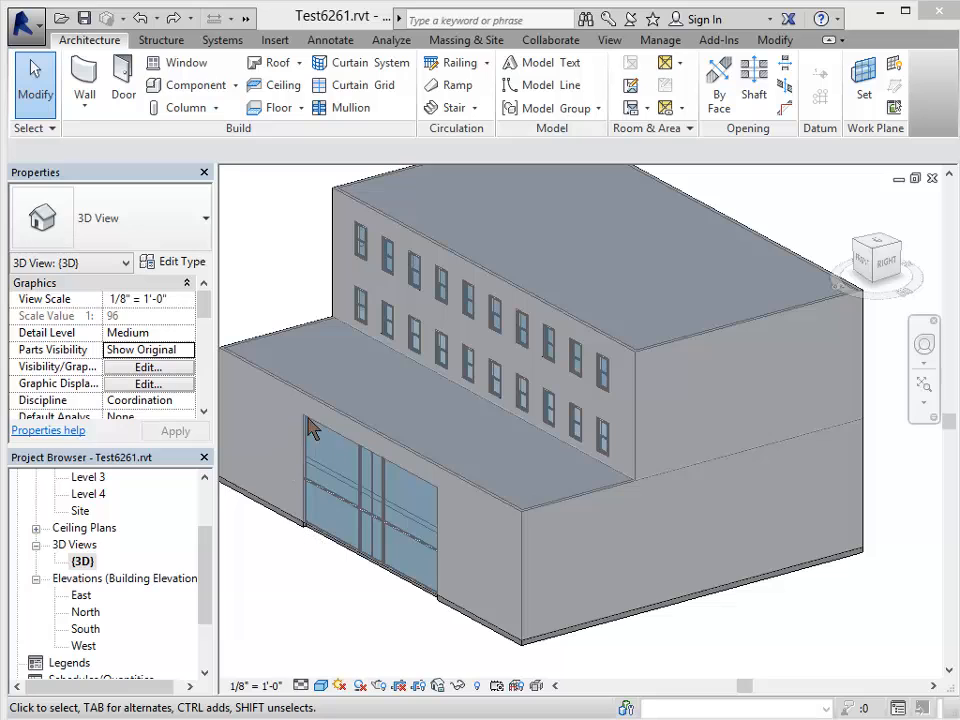
- Split the lower east wall near the upper block's south corner, about 46'-4" from the wall's far end
{"action": "left_click", "coordinate": [613, 501]}
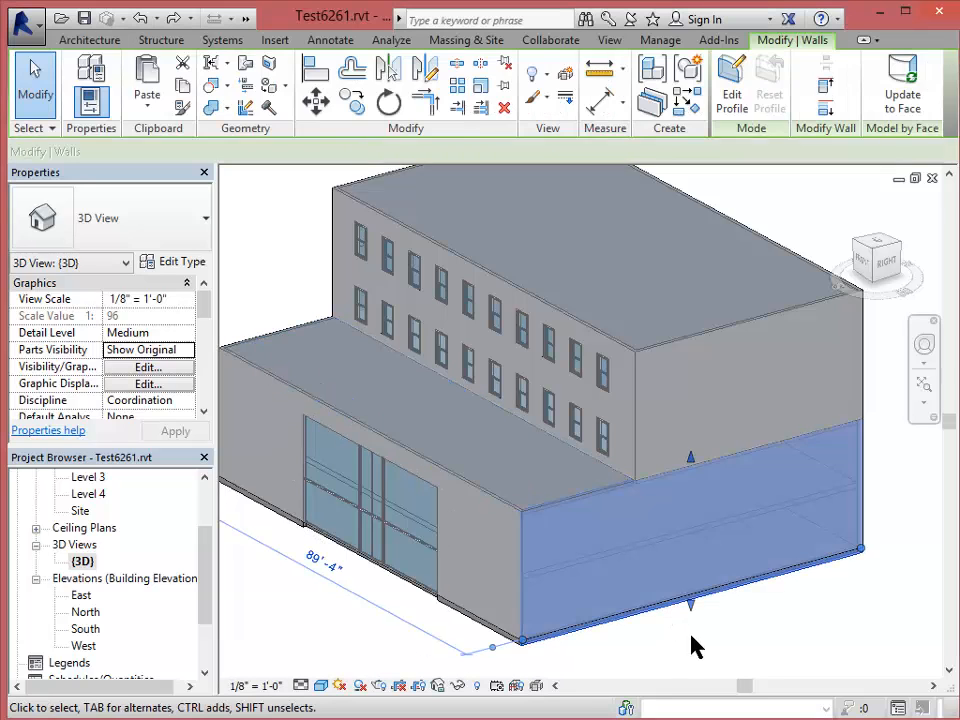
{"action": "left_click", "coordinate": [456, 67]}
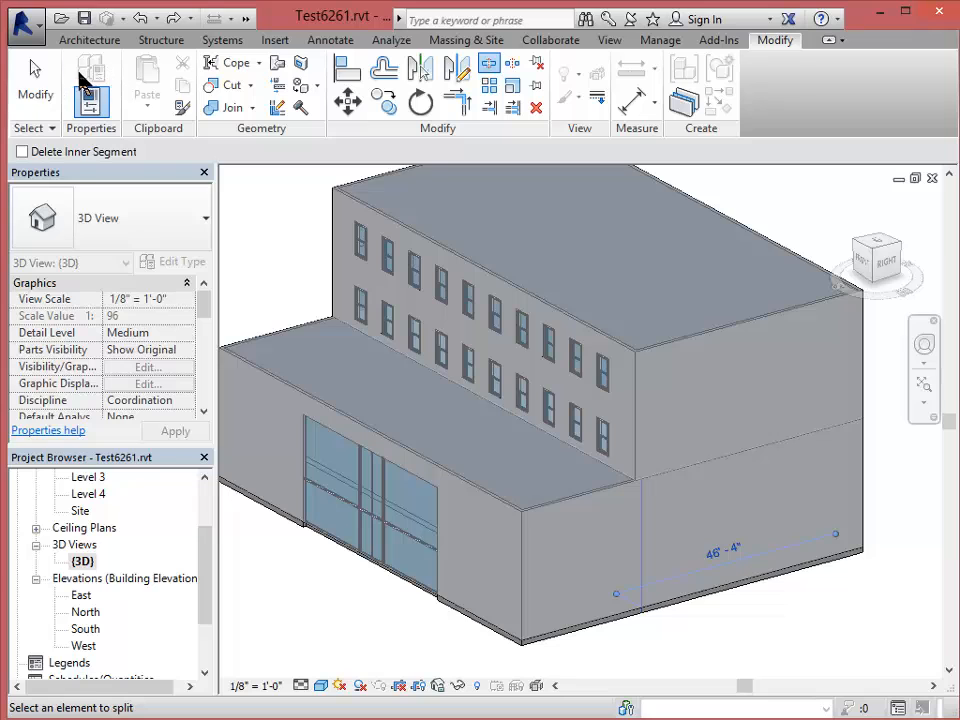
{"action": "left_click", "coordinate": [34, 86]}
- Change the short southern segment of the split lower east wall from a basic wall to a curtain wall
{"action": "left_click", "coordinate": [574, 512]}
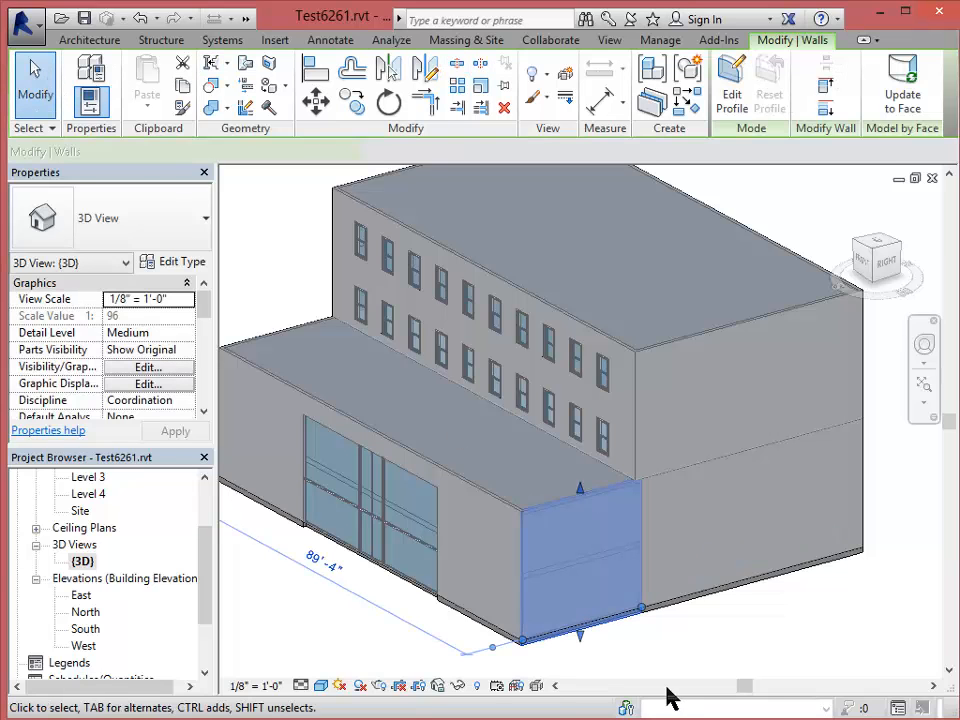
{"action": "left_click", "coordinate": [207, 226]}
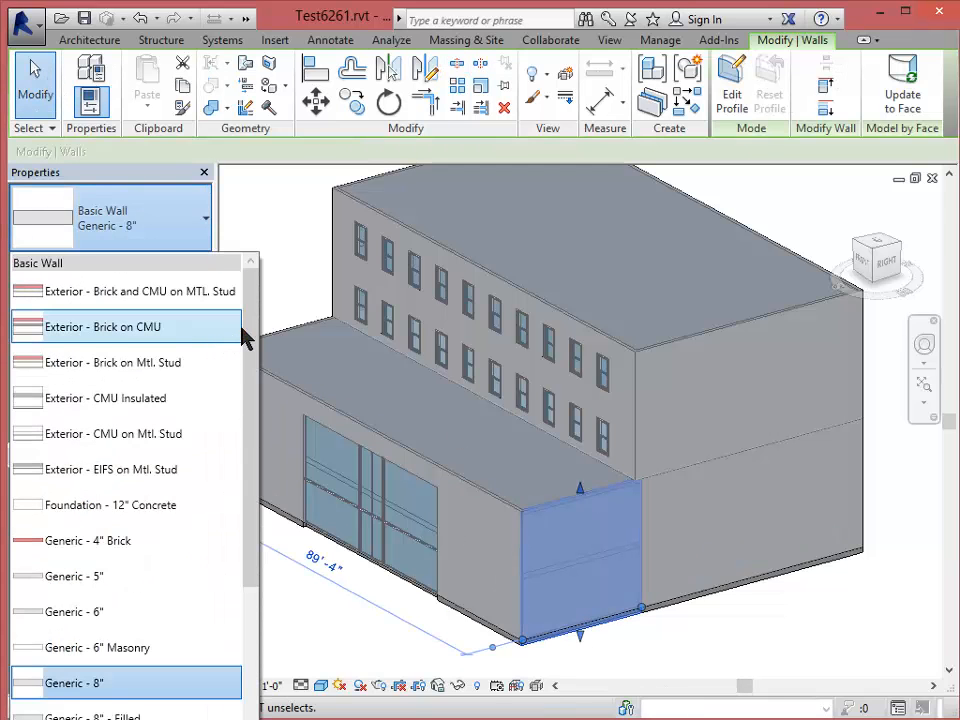
{"action": "left_click_drag", "start_coordinate": [249, 377], "coordinate": [249, 510]}
{"action": "left_click", "coordinate": [142, 698]}
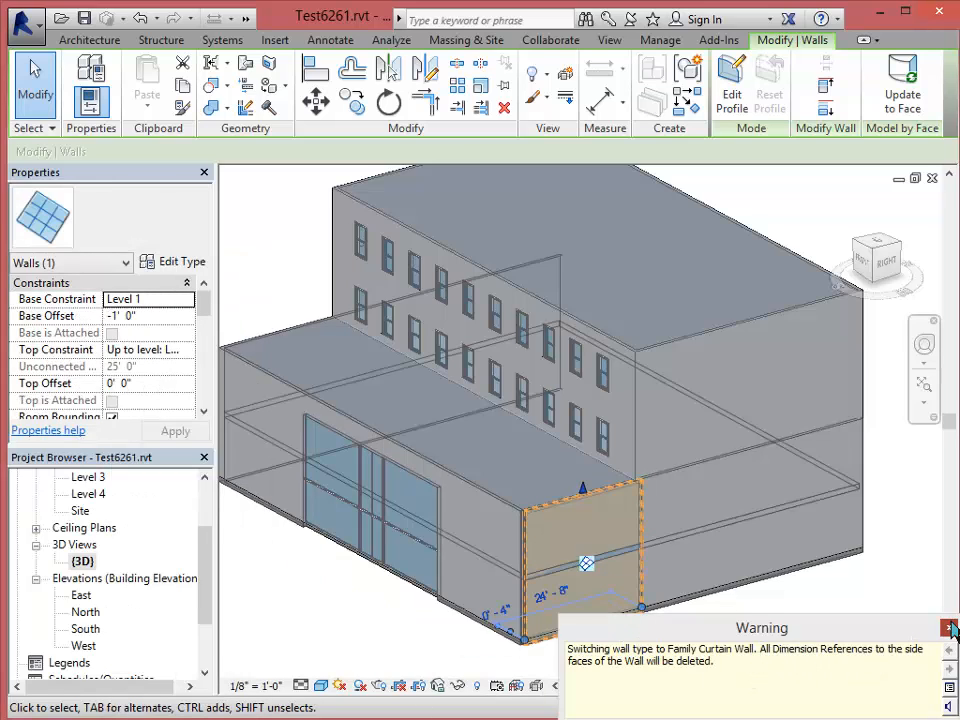
{"action": "left_click", "coordinate": [952, 628]}
{"action": "left_click", "coordinate": [745, 637]}
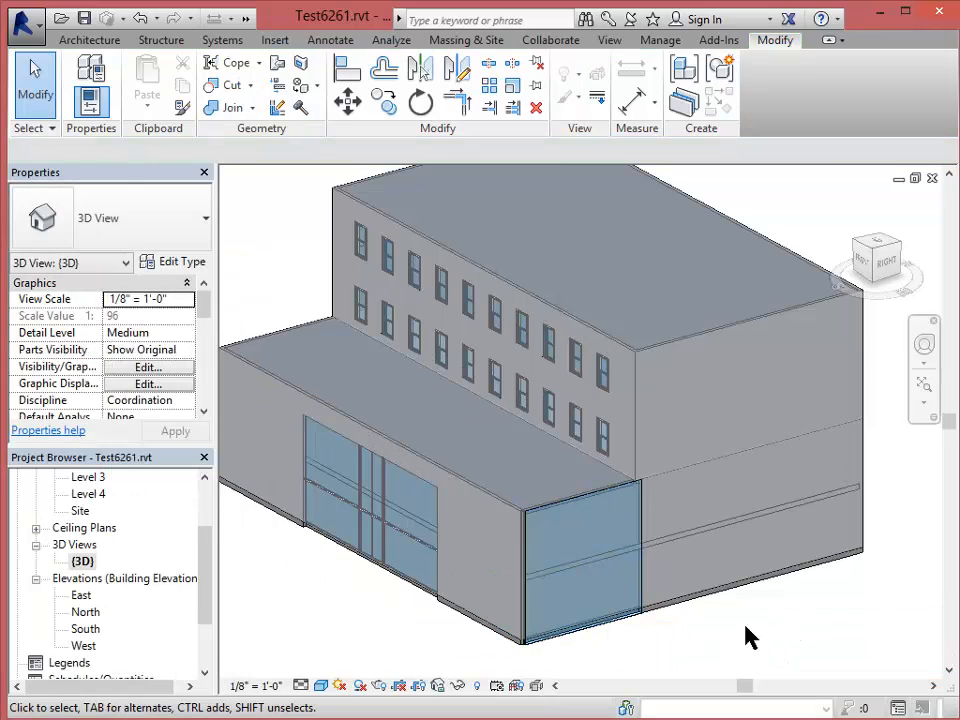
- Align the inner end of the new east curtain wall with the south face of the upper block
{"action": "left_click", "coordinate": [348, 68]}
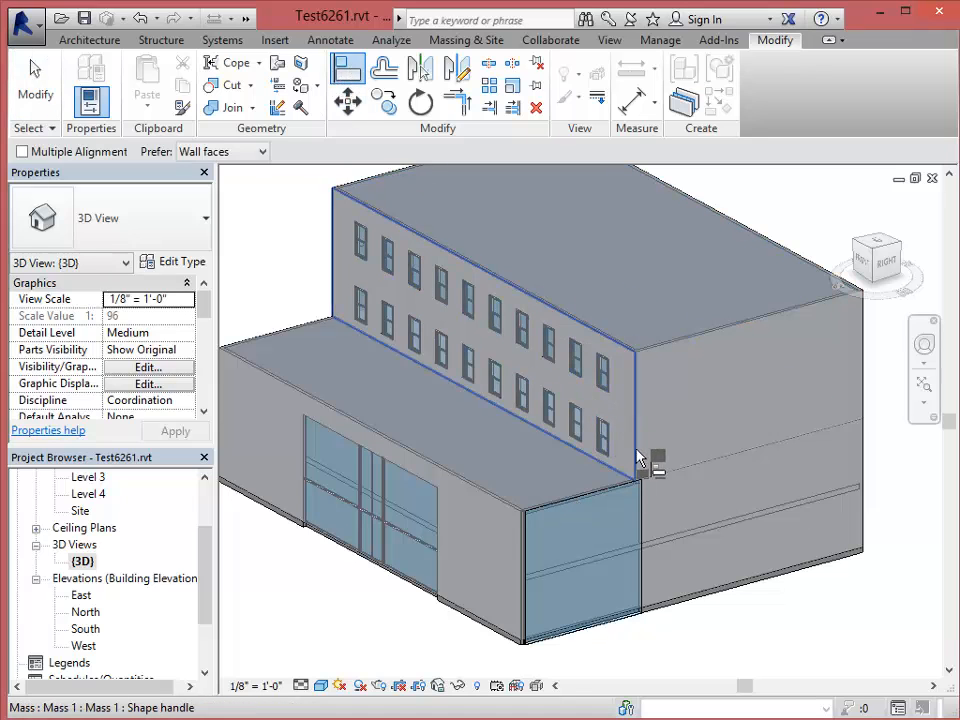
{"action": "left_click", "coordinate": [643, 490]}
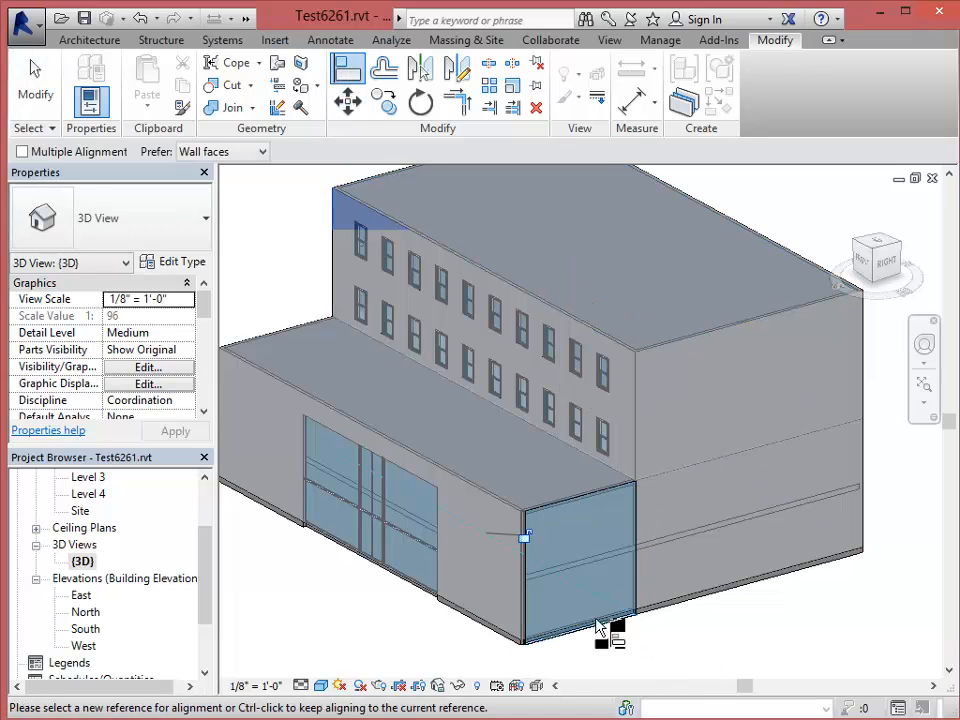
{"action": "left_click", "coordinate": [36, 85]}
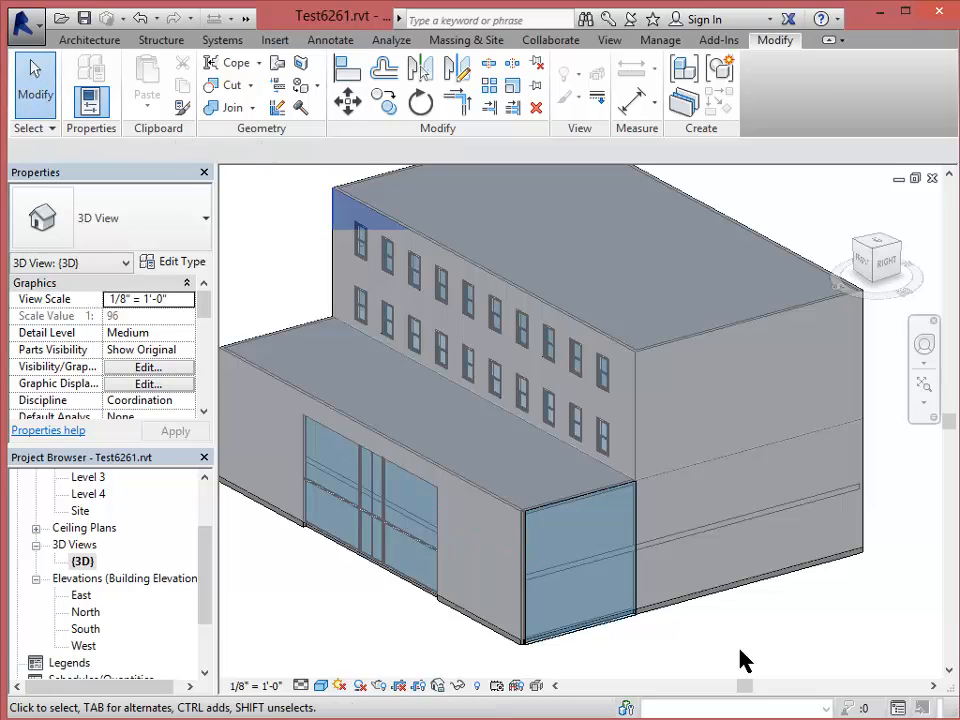